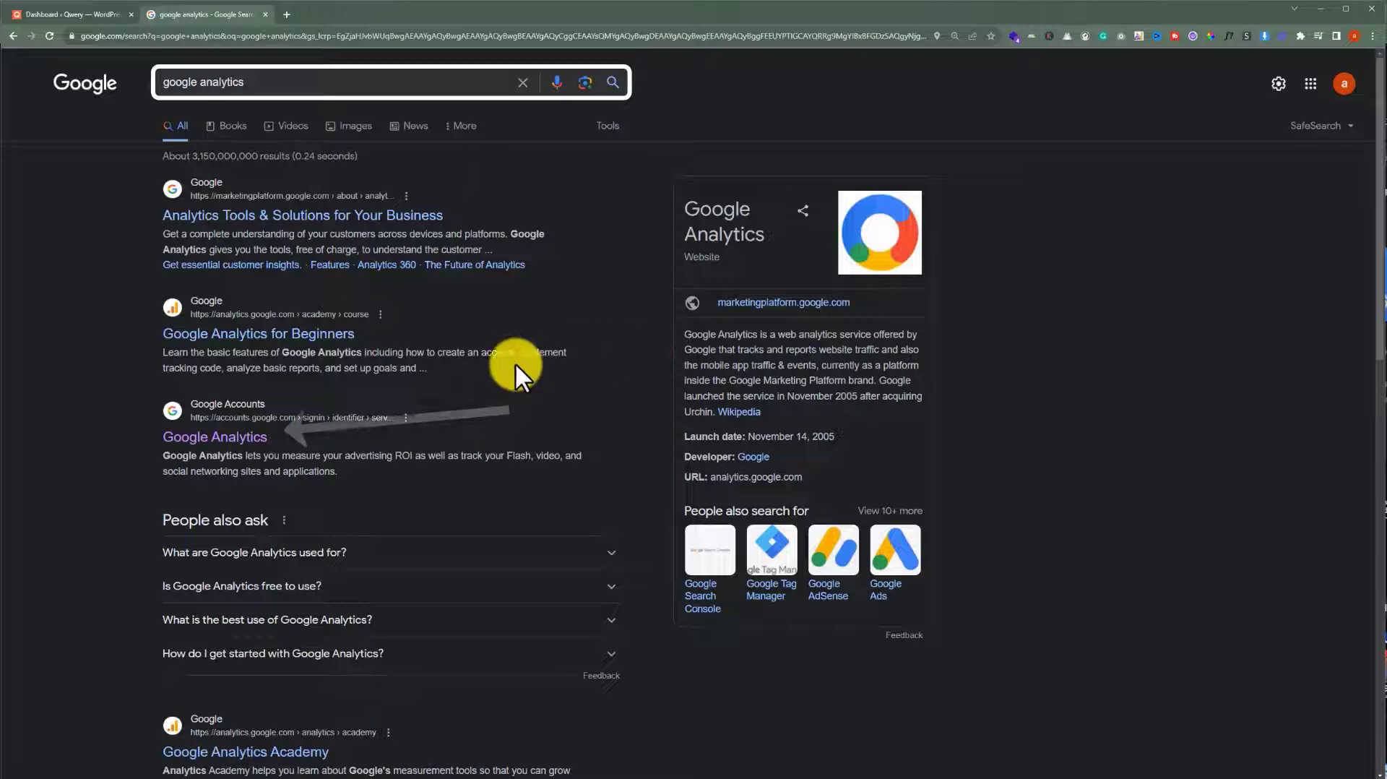
# Open Google Analytics from the search results and sign in with the prefilled account e-mail and password.
pyautogui.click(228, 437)
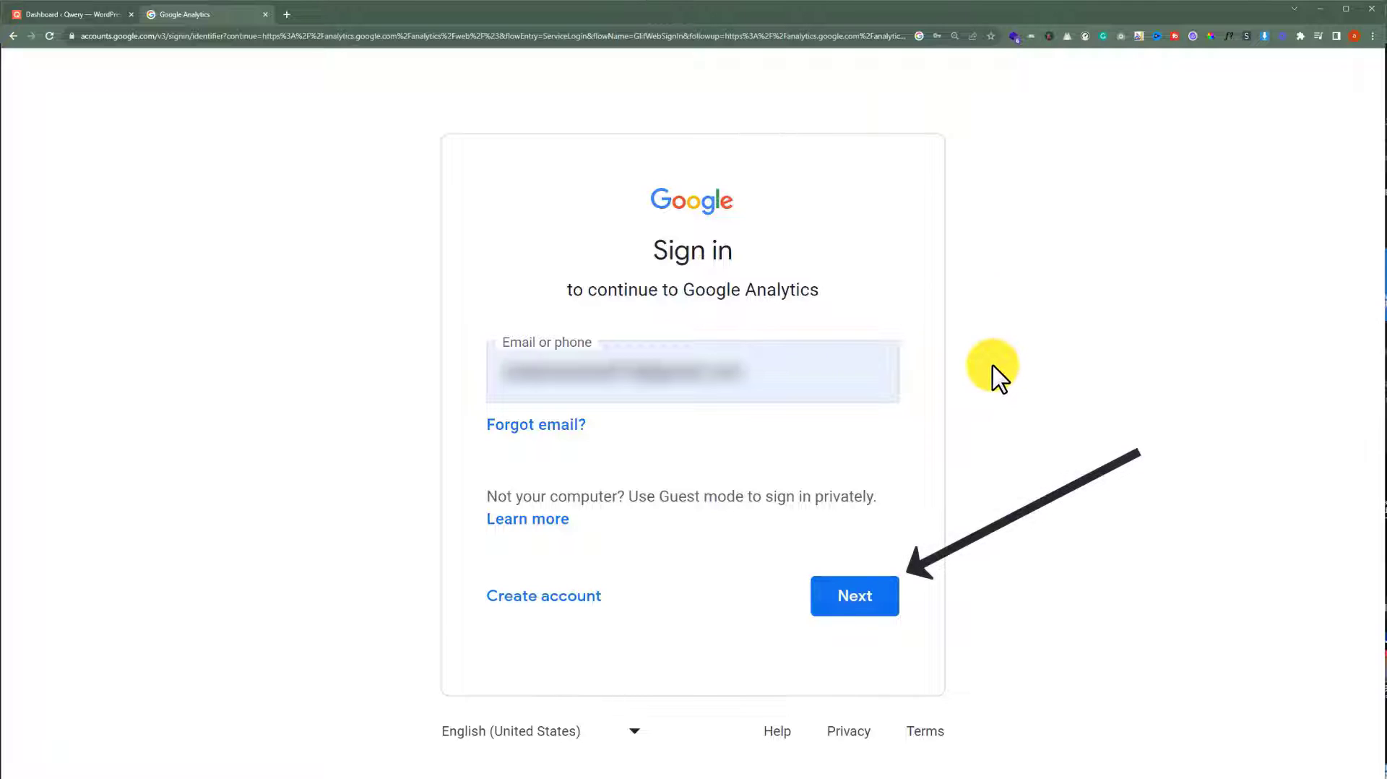
pyautogui.click(875, 606)
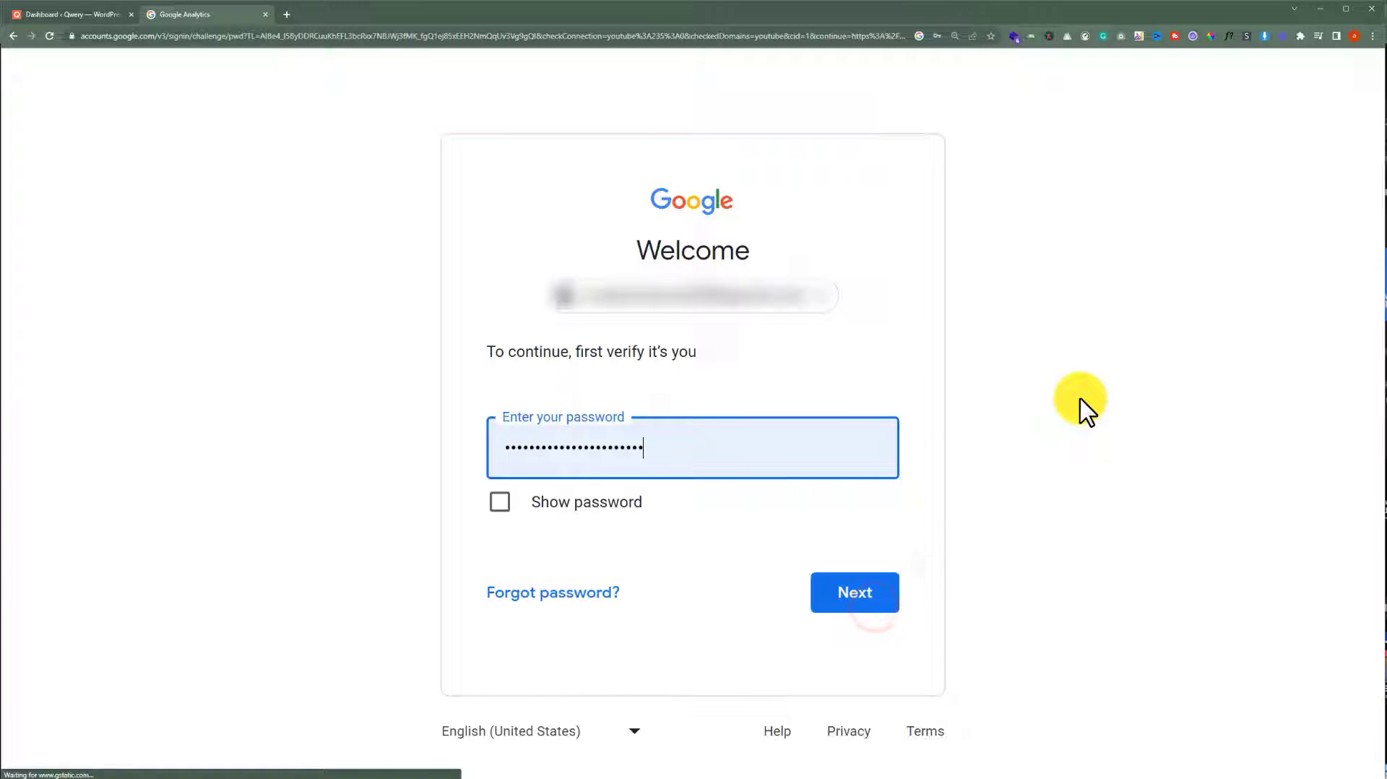
pyautogui.click(865, 603)
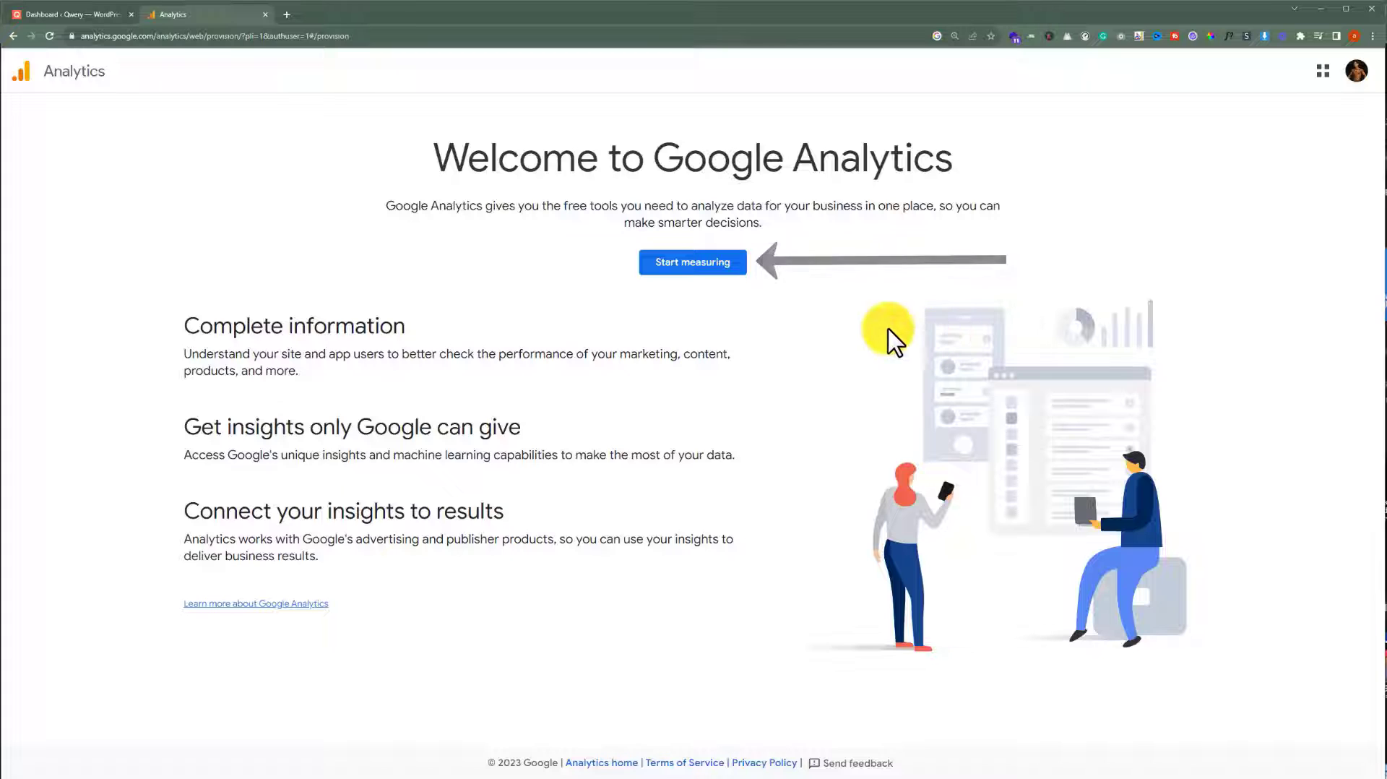
# Start setting up Google Analytics with a new account named Qwery and continue to property creation.
pyautogui.click(726, 266)
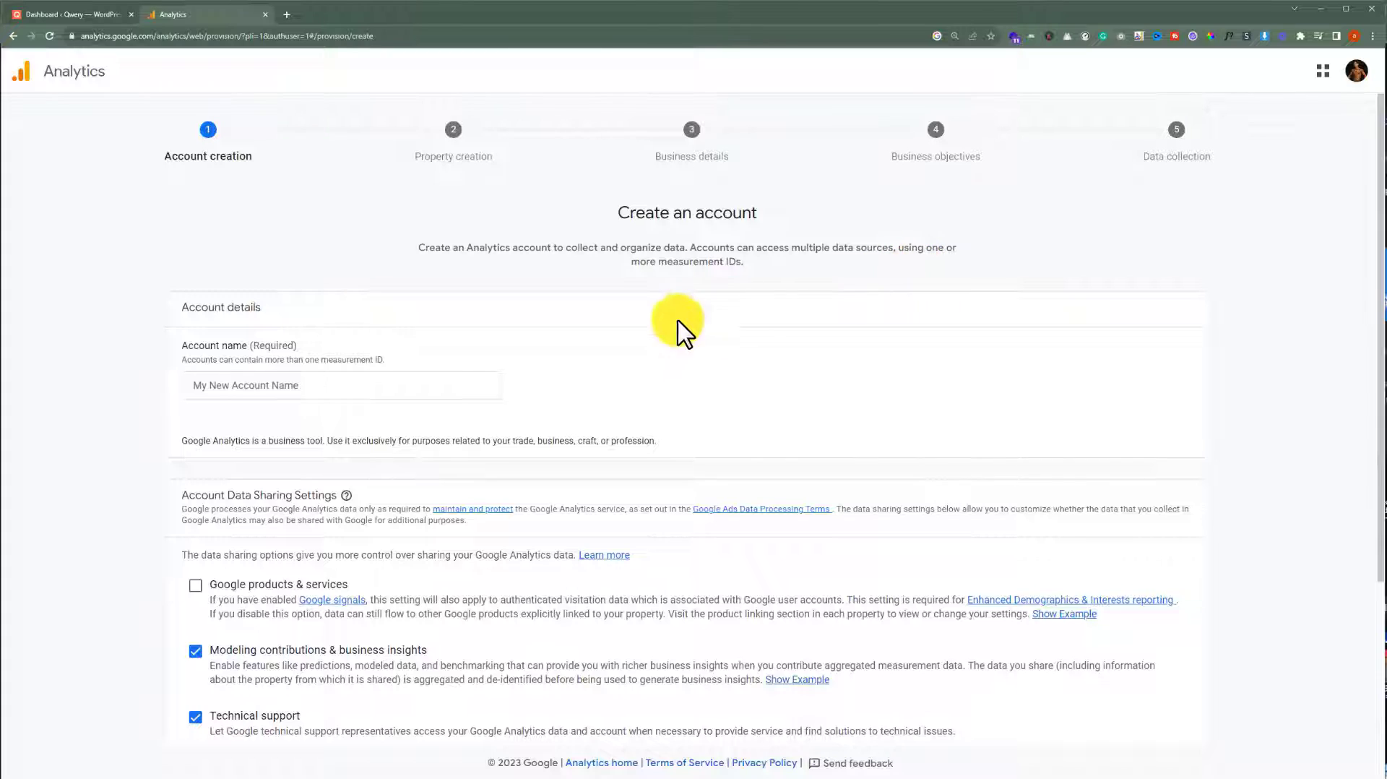
pyautogui.click(377, 385)
pyautogui.write('Qwery')
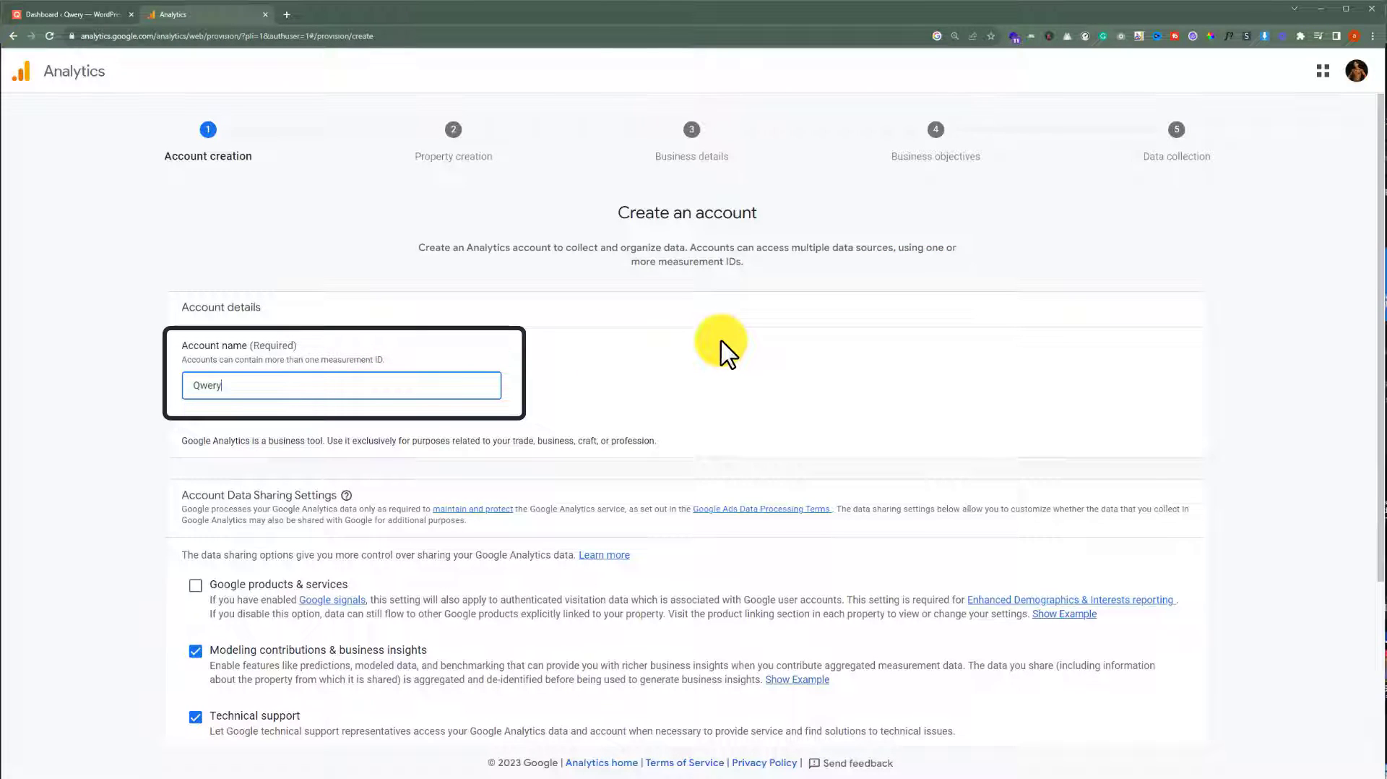
pyautogui.scroll(-3, 723, 351)
pyautogui.click(192, 707)
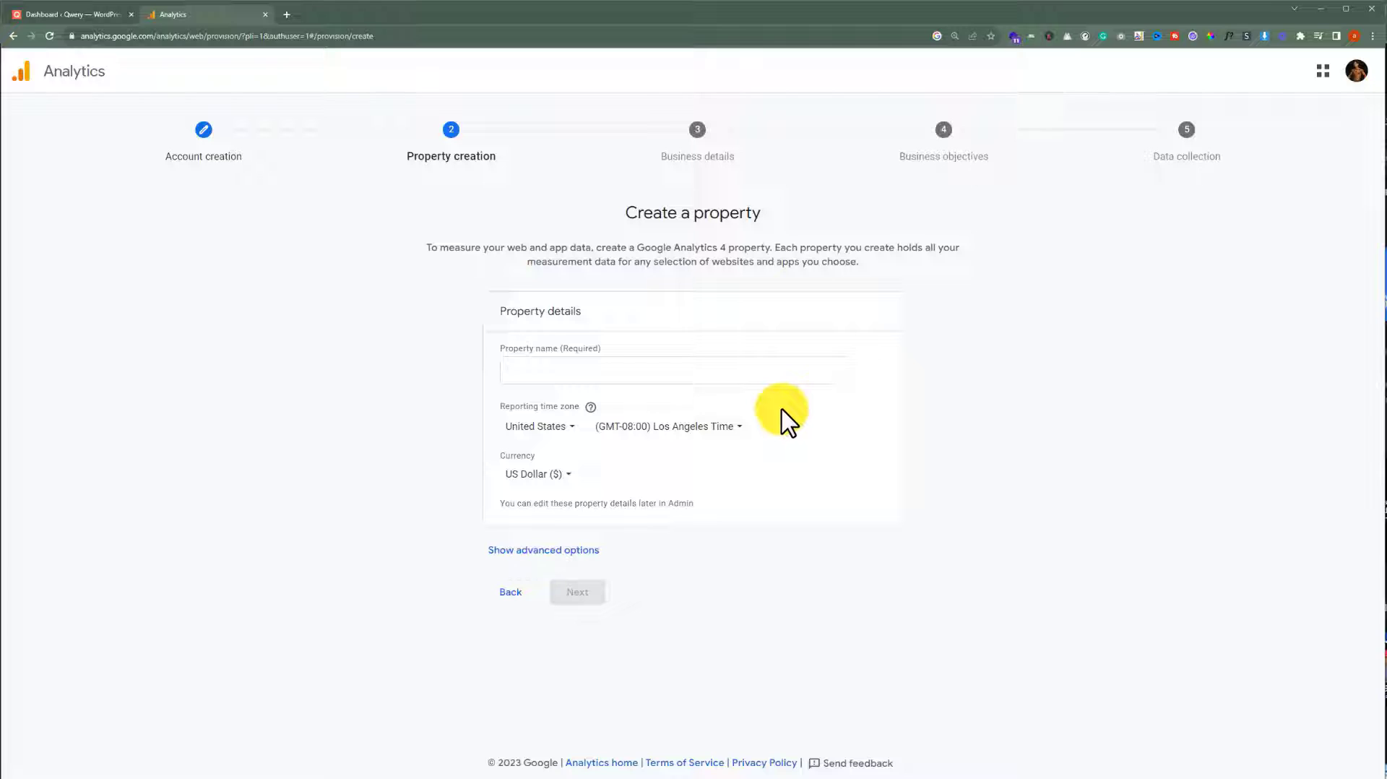
# Name the property Qwery Website and continue to the business details.
pyautogui.click(769, 370)
pyautogui.write('Qwery Website')
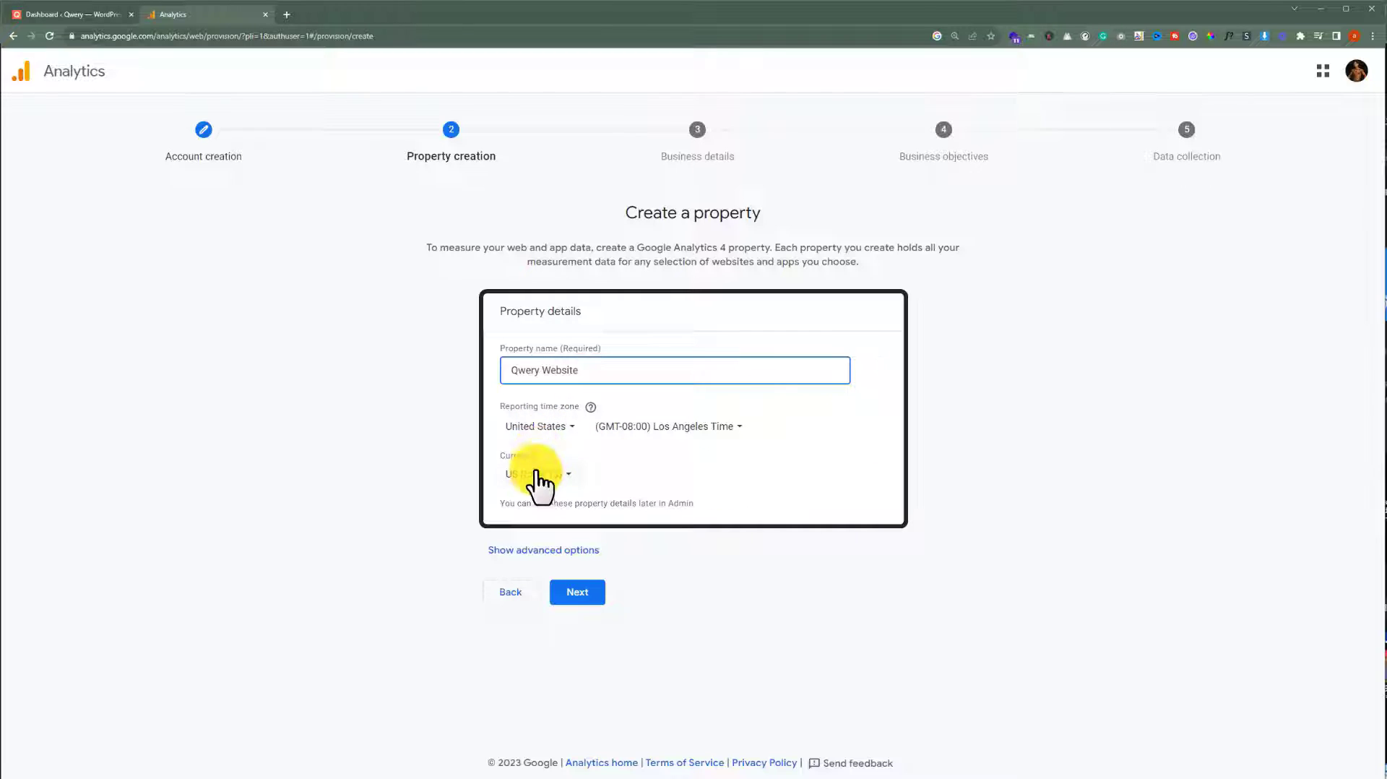
pyautogui.click(597, 598)
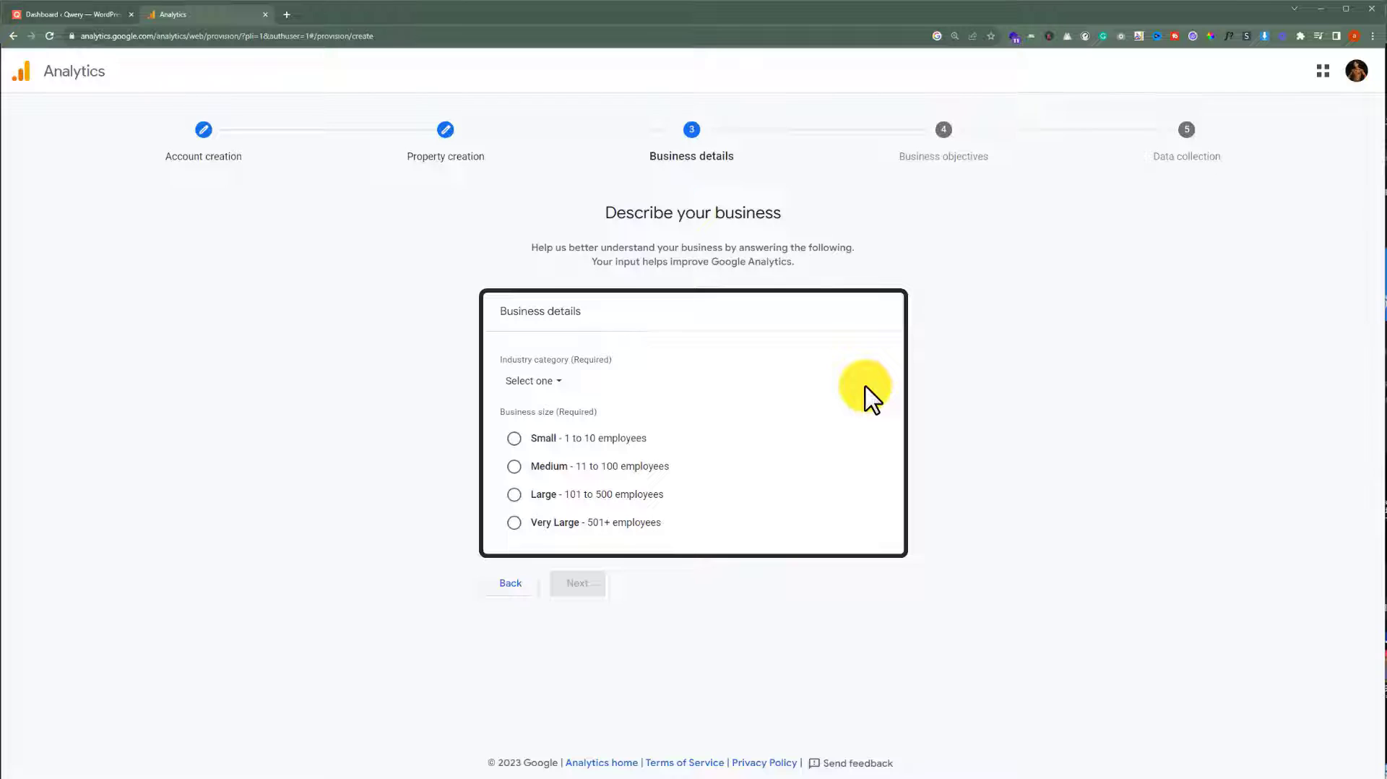
# Describe the business as Business & Industrial with the Small (1 to 10 employees) size and continue to the objectives.
pyautogui.click(541, 381)
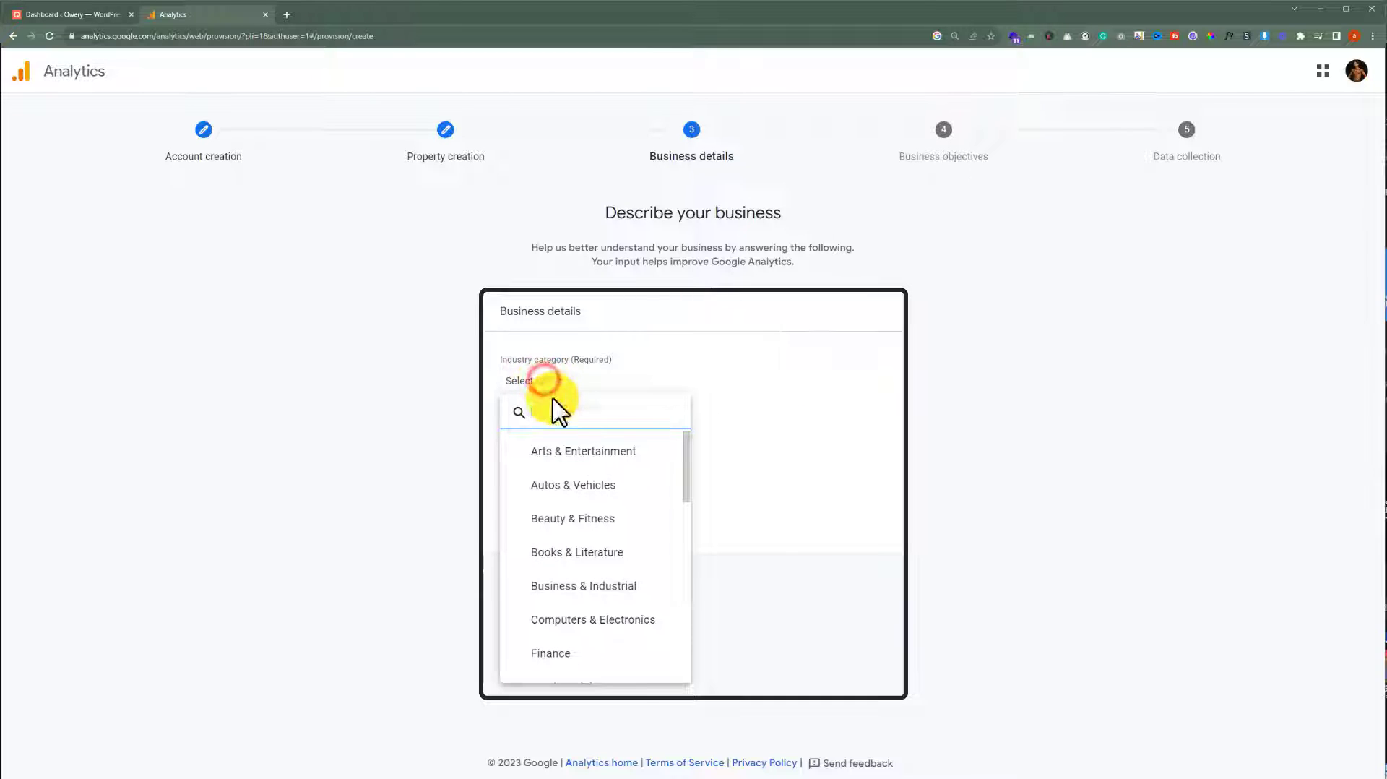
pyautogui.click(603, 587)
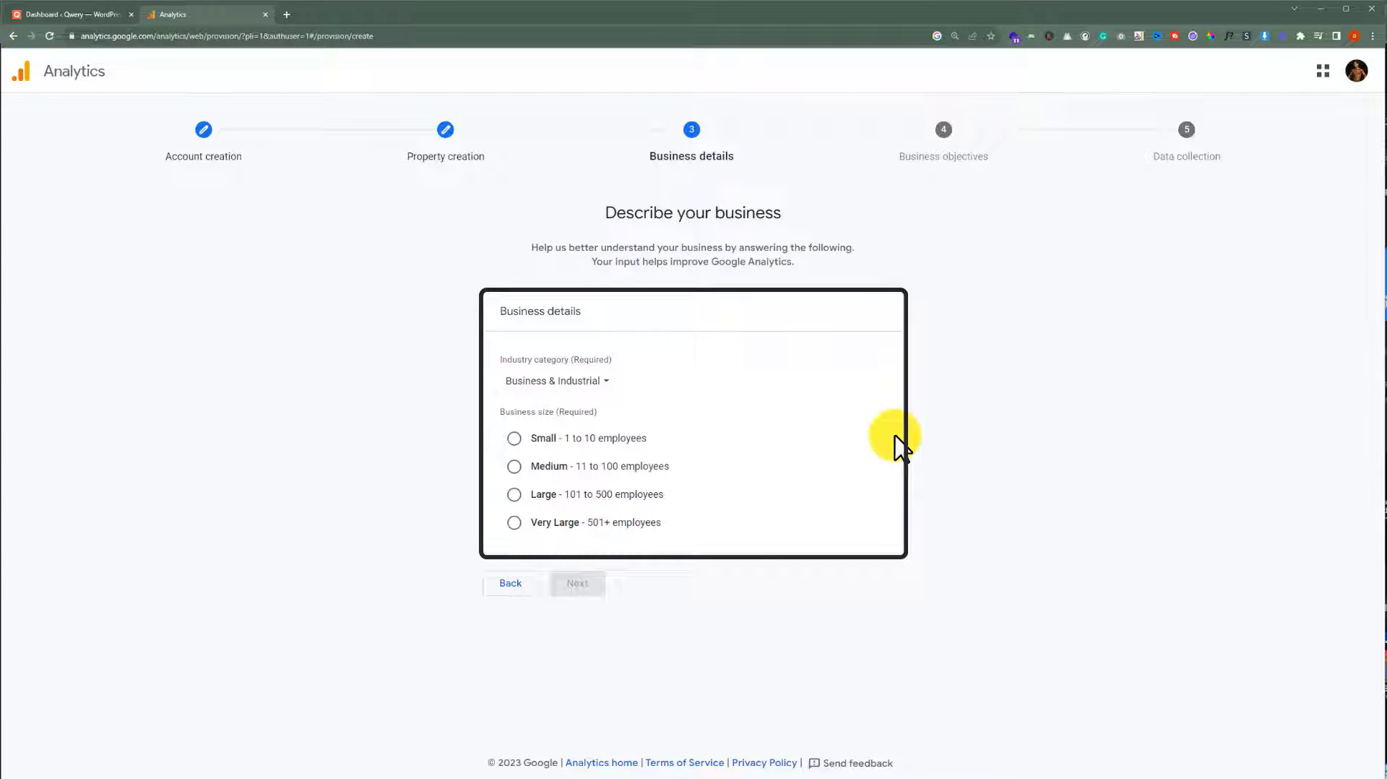
pyautogui.click(514, 438)
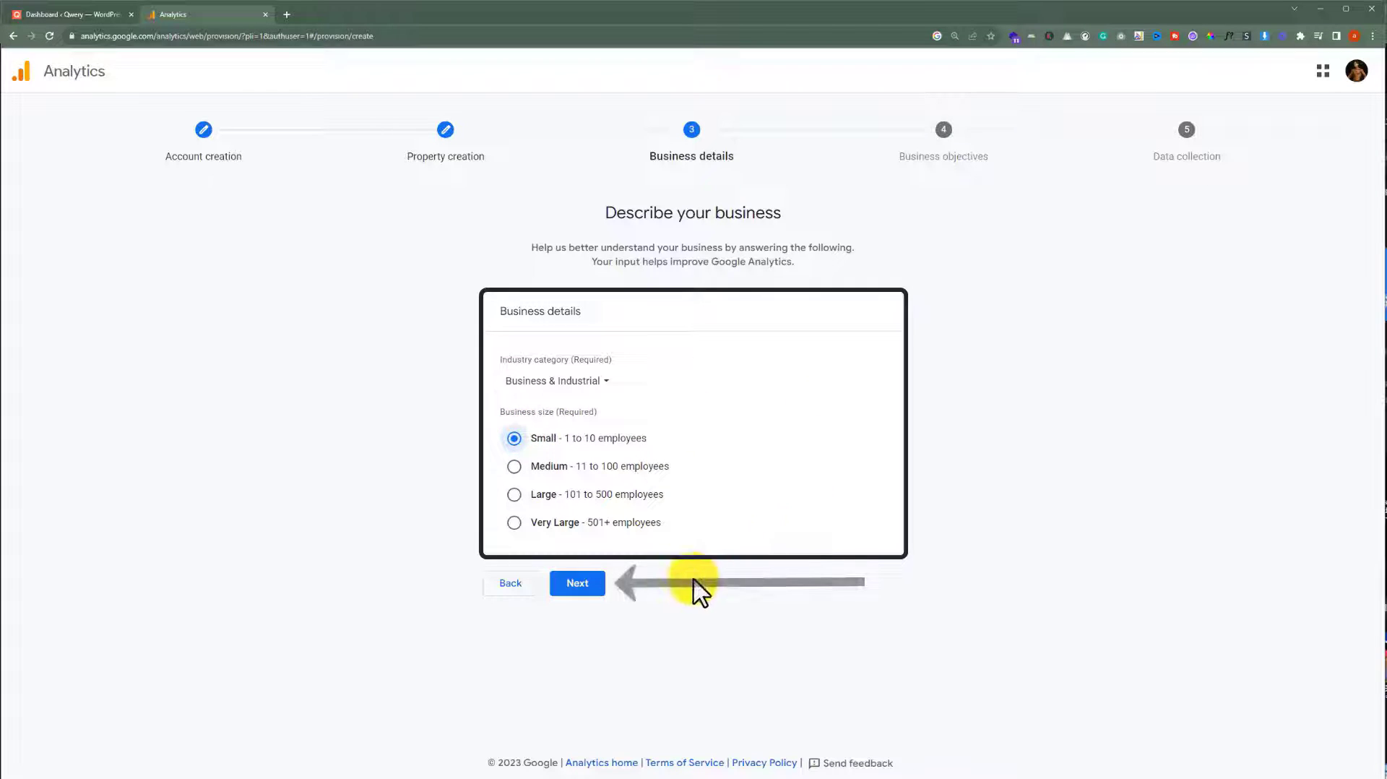
pyautogui.click(579, 585)
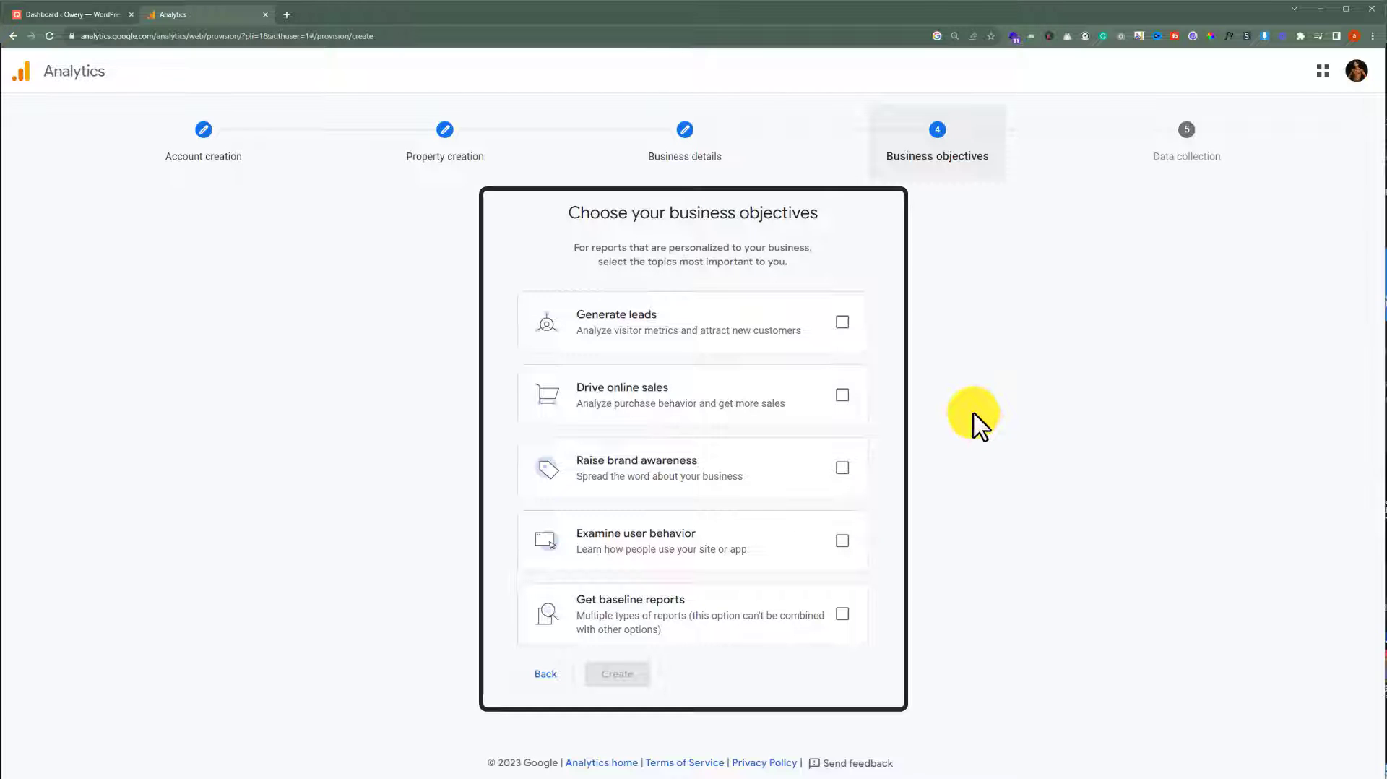
# Choose Generate leads, Drive online sales and Raise brand awareness as objectives, and accept the service agreement and data processing terms.
pyautogui.click(842, 322)
pyautogui.click(842, 395)
pyautogui.click(842, 467)
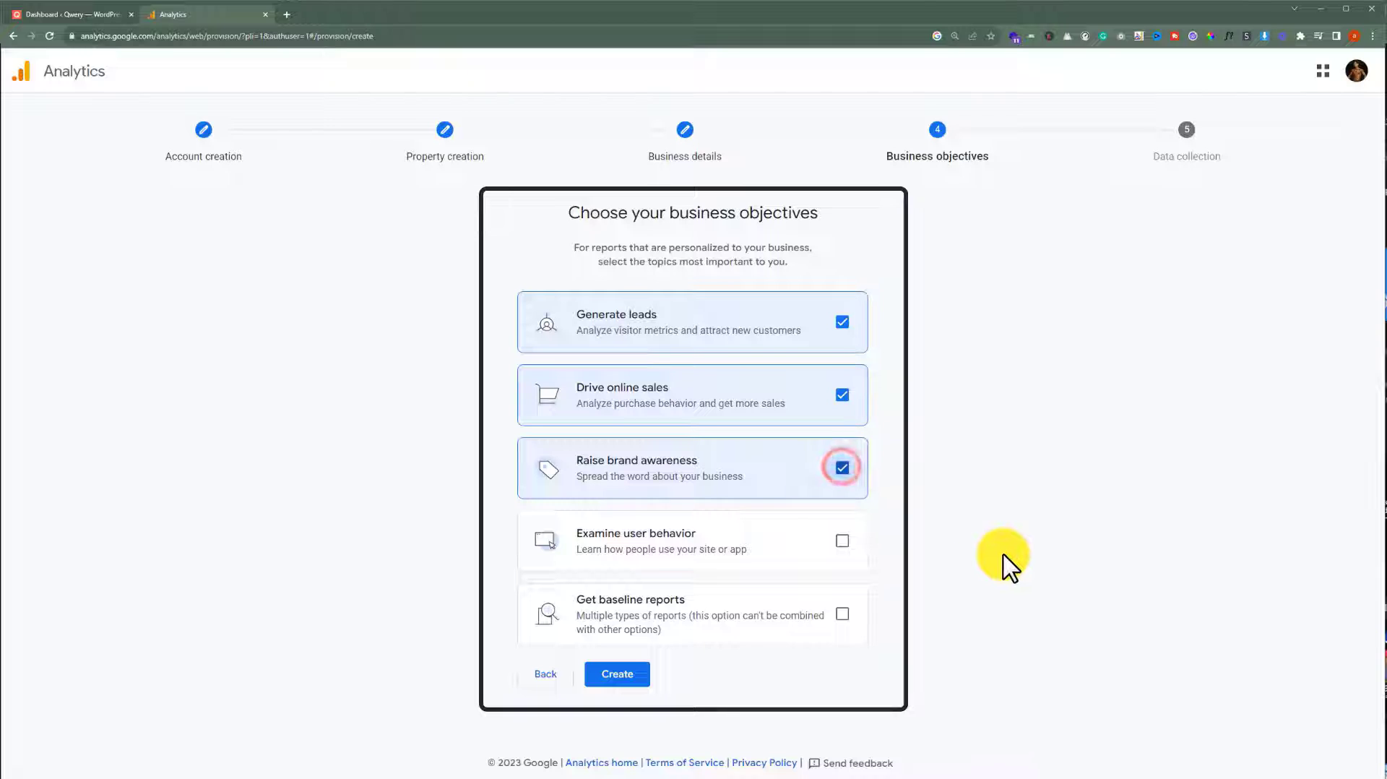
pyautogui.click(621, 676)
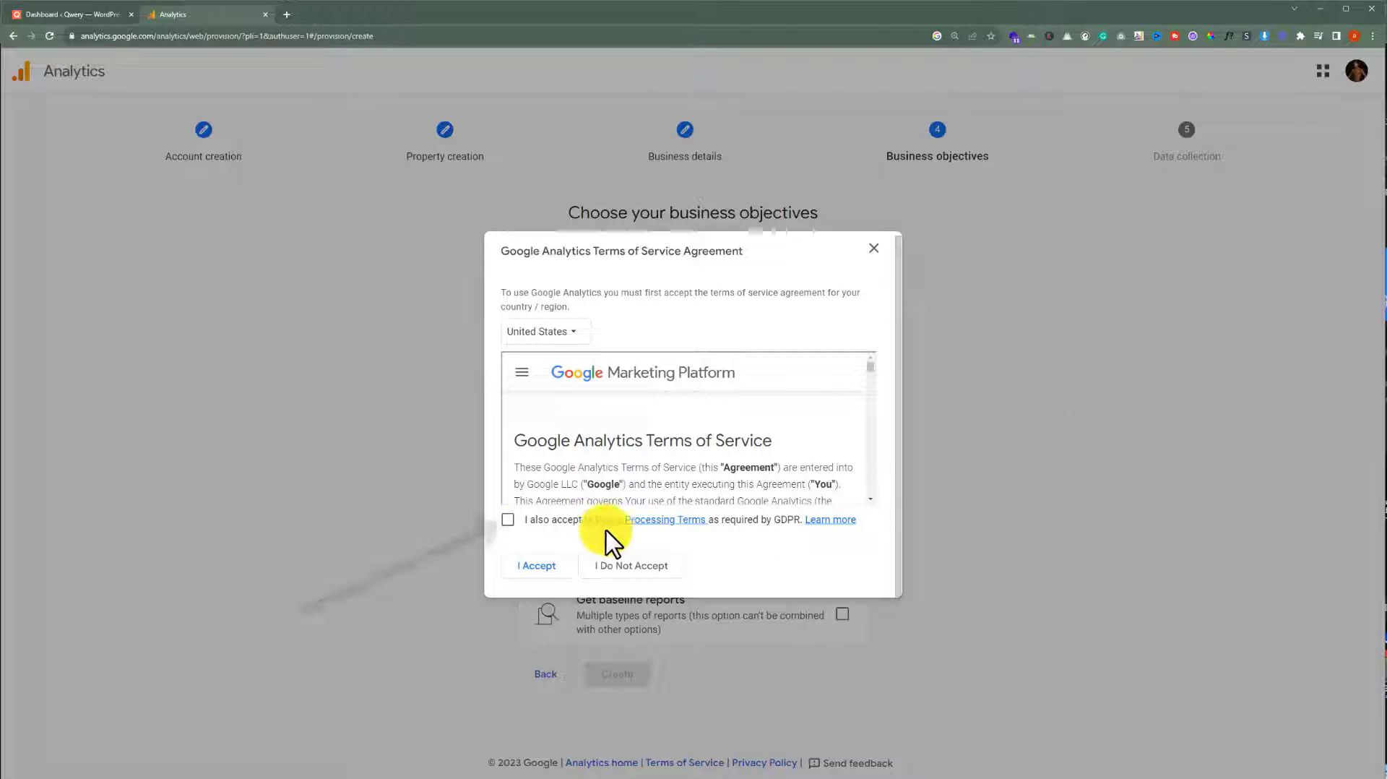
pyautogui.click(508, 520)
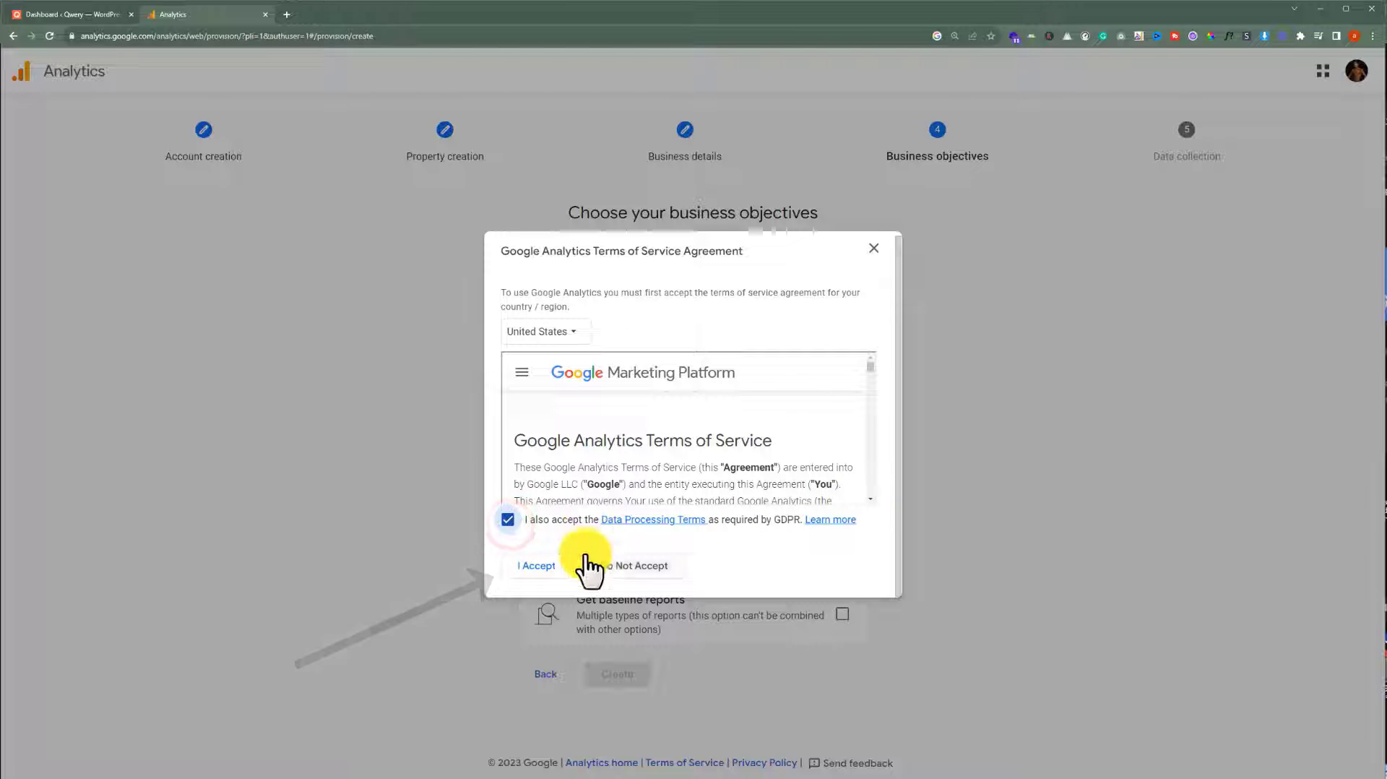
pyautogui.click(547, 565)
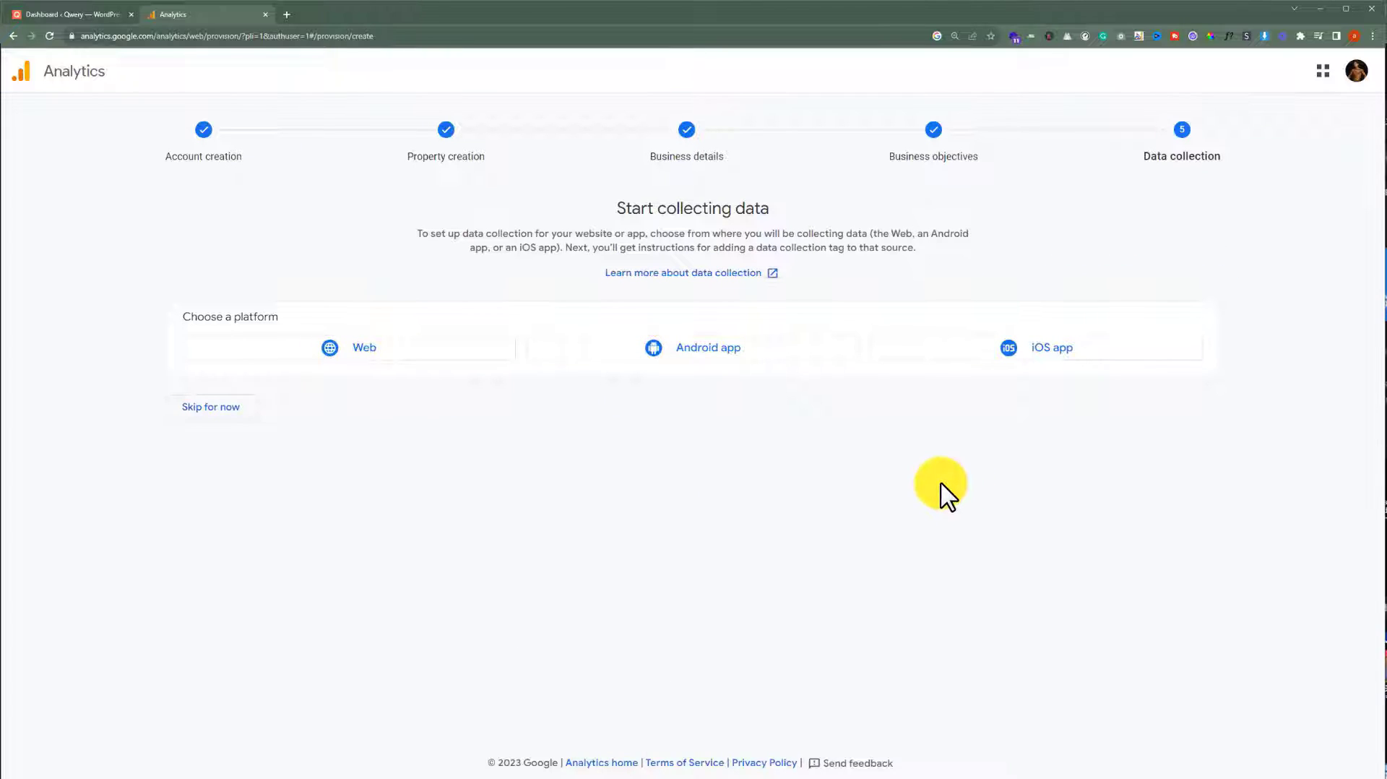
pyautogui.click(383, 347)
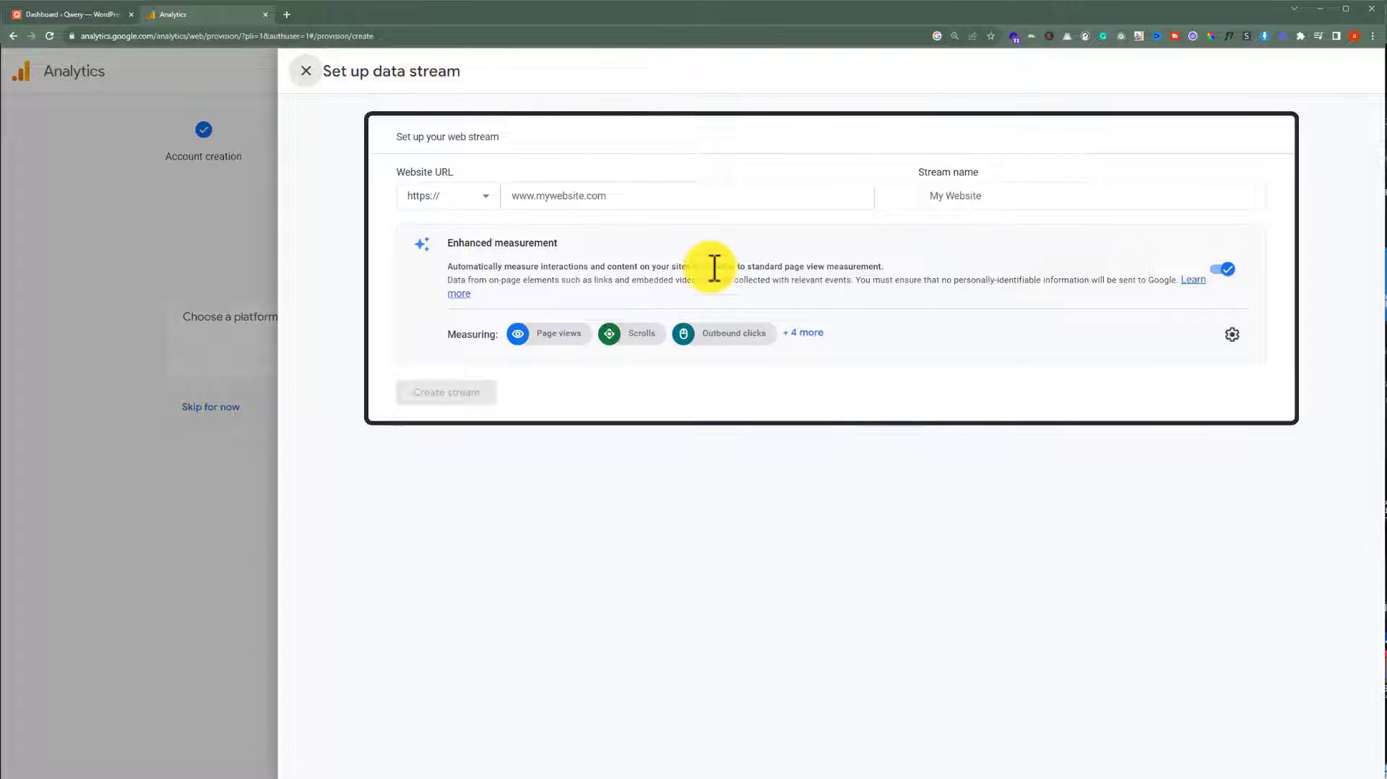
pyautogui.click(657, 196)
pyautogui.write('https://blog.rostrevorvalleyholidaypark.co.uk/')
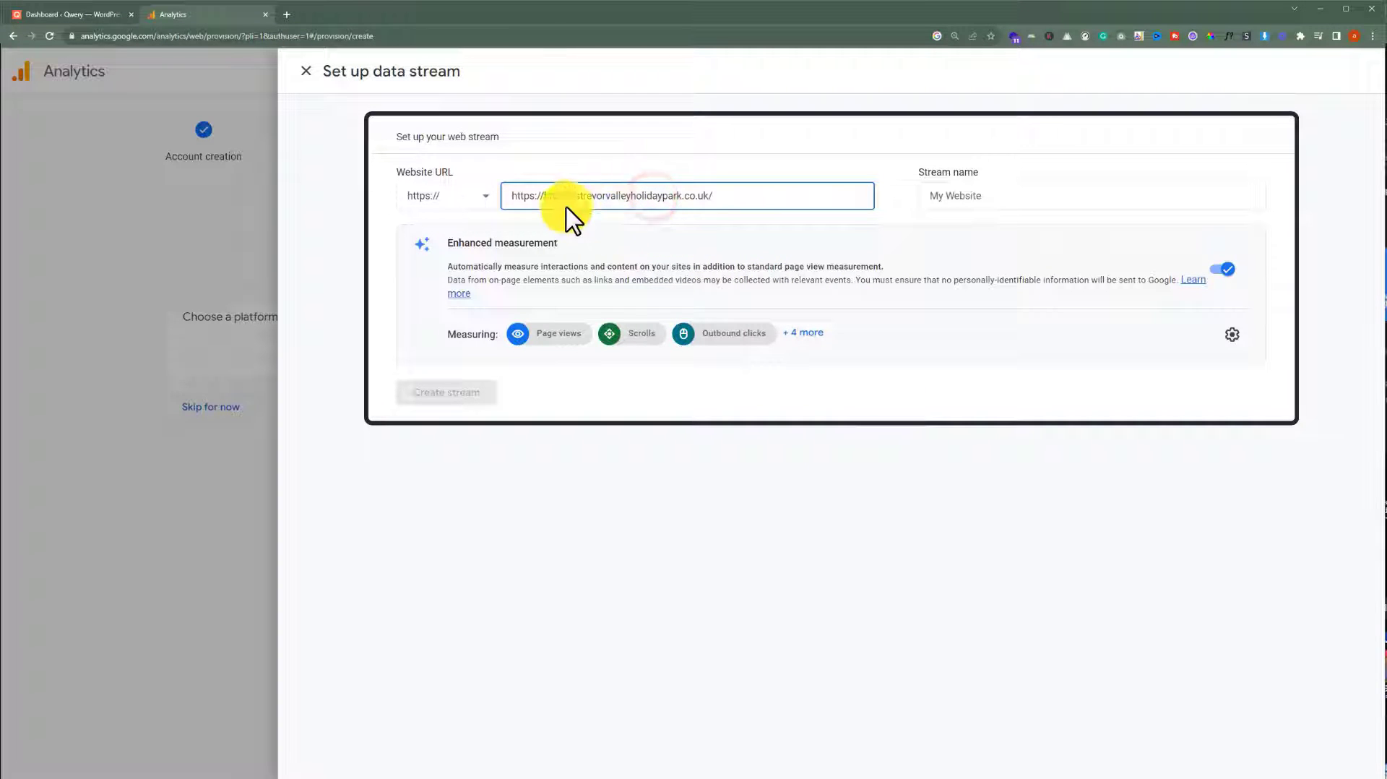
pyautogui.moveTo(540, 195); pyautogui.dragTo(510, 198)
pyautogui.press('BackSpace')
pyautogui.click(686, 196)
pyautogui.press('BackSpace')
pyautogui.click(729, 239)
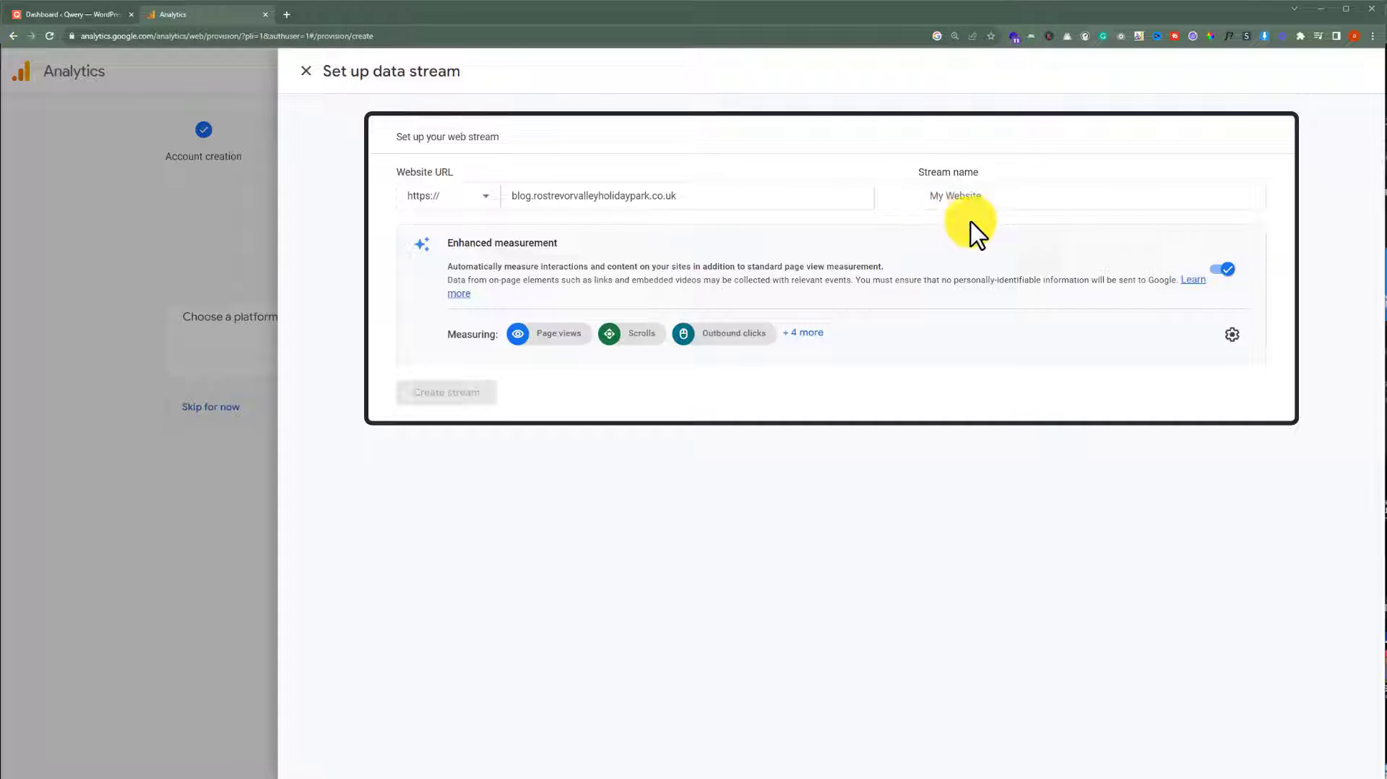
# Name the data stream Qwery Website and create it.
pyautogui.click(999, 196)
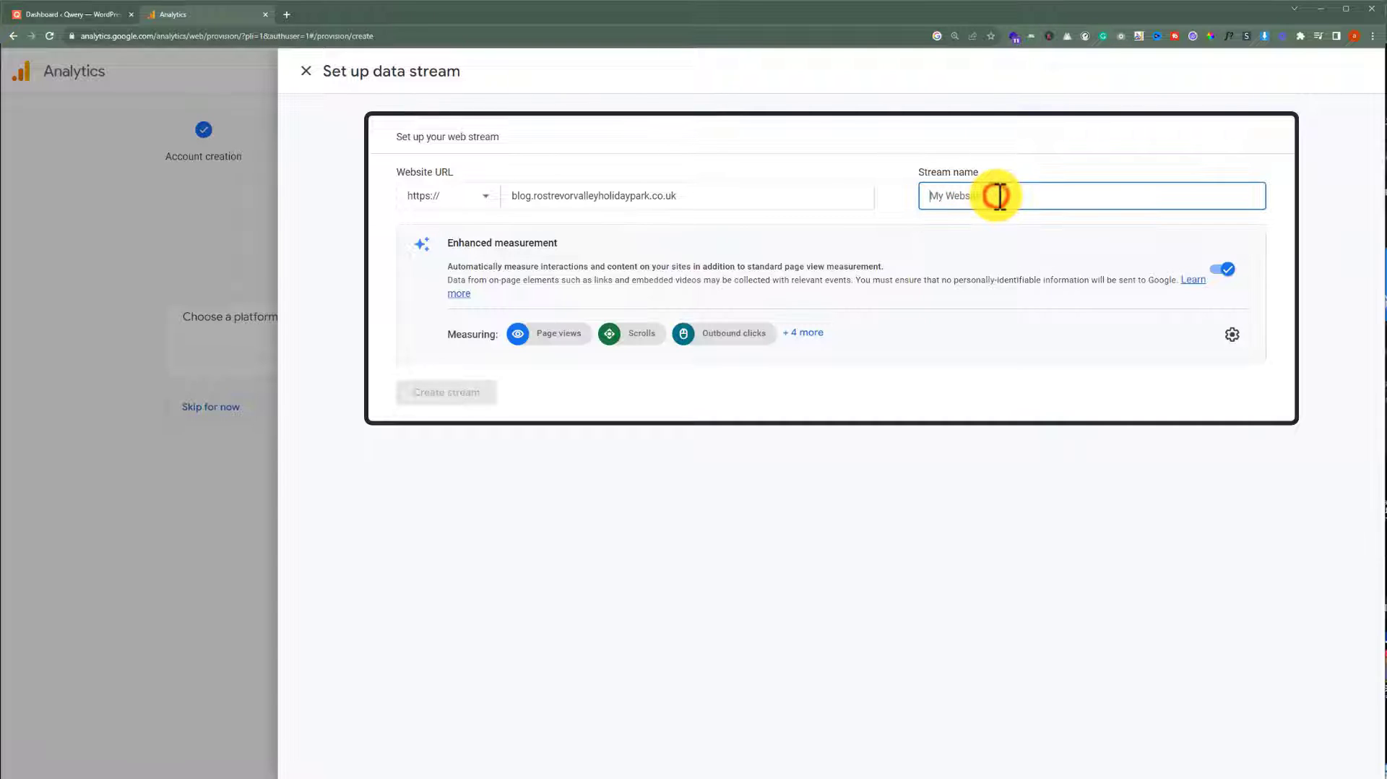
pyautogui.write('Qwery Website')
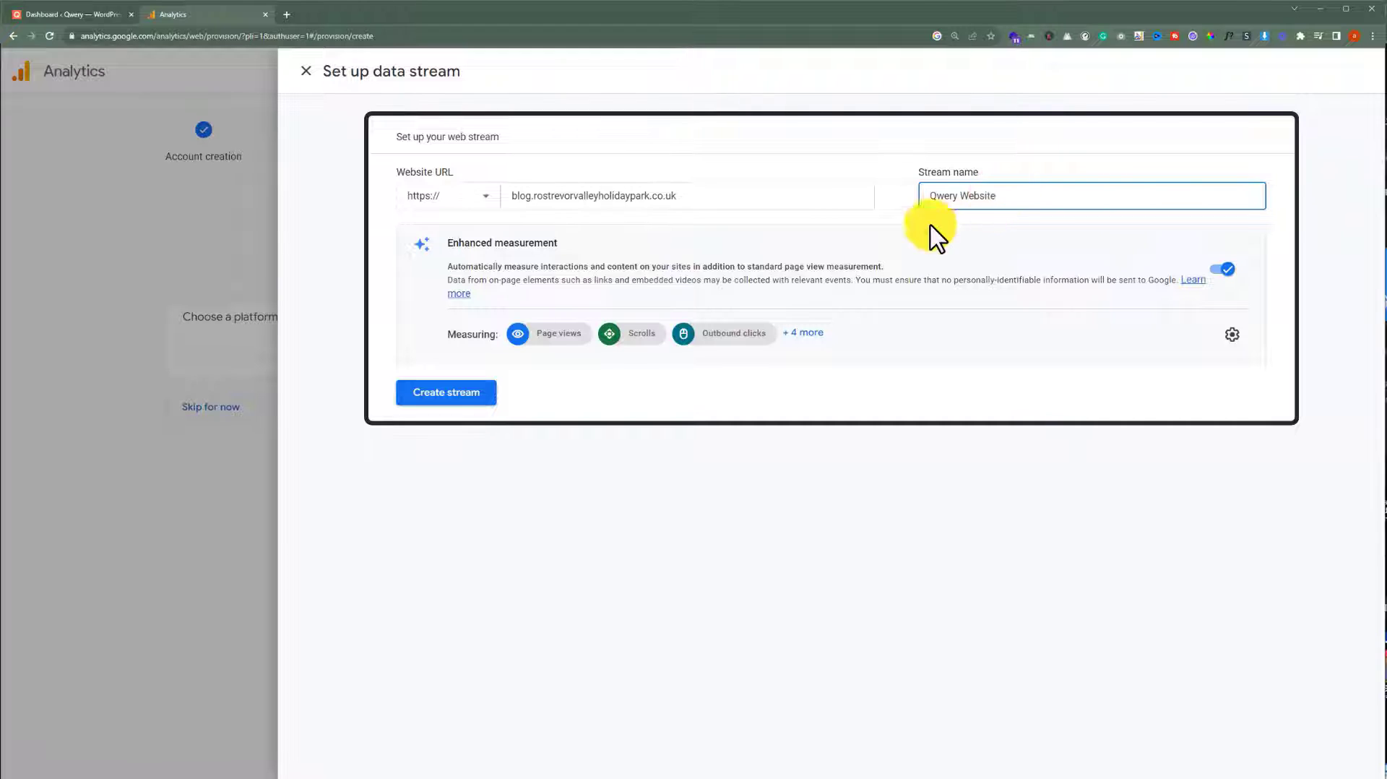
pyautogui.click(473, 393)
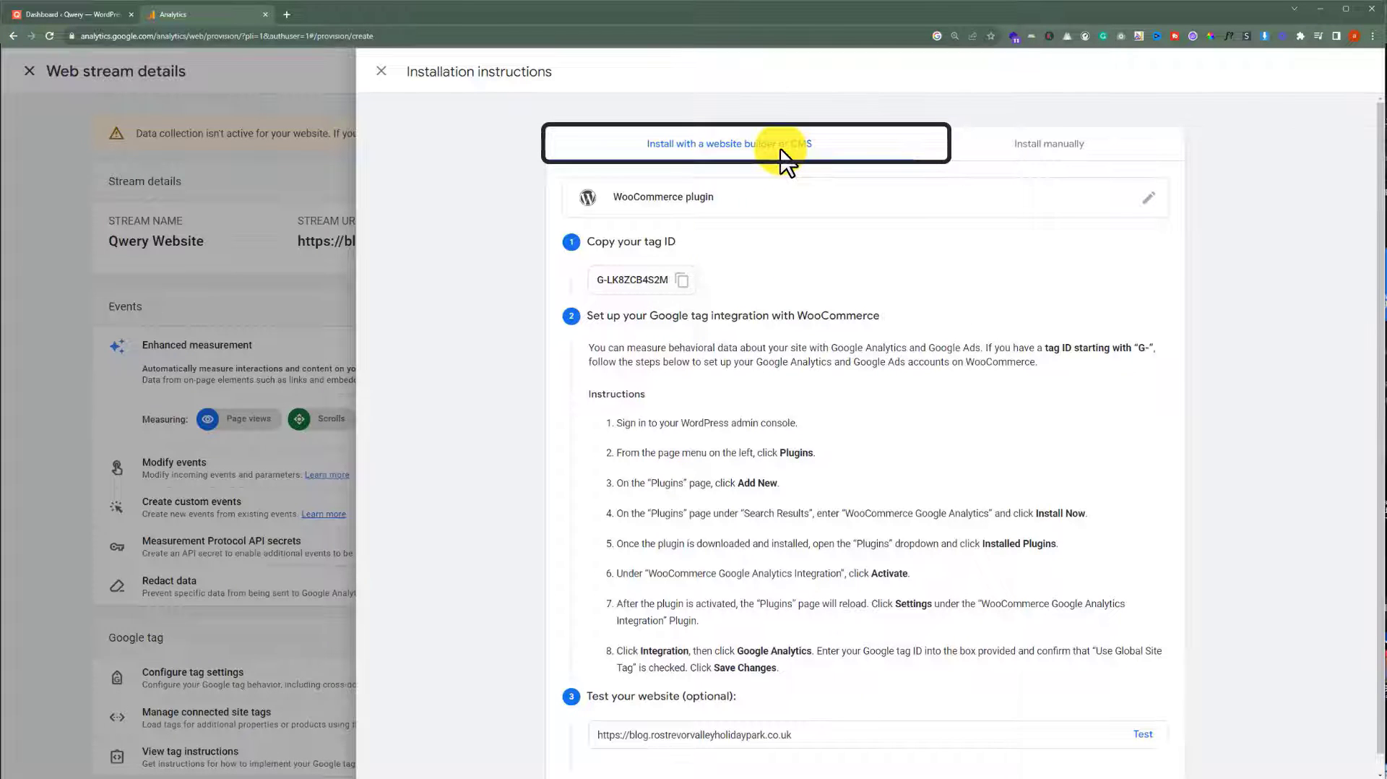
# Copy the Google tag code from the manual installation instructions and switch to the WordPress dashboard.
pyautogui.click(1024, 151)
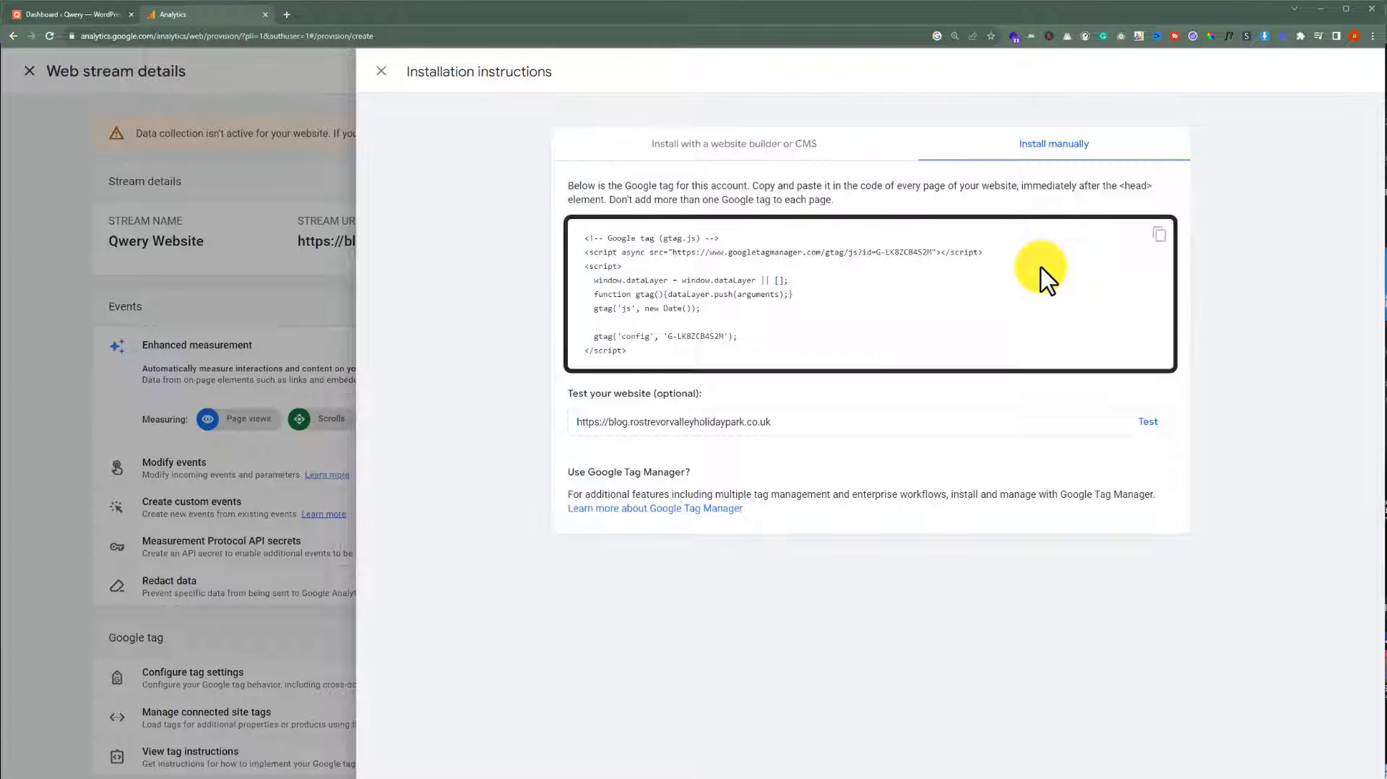
pyautogui.click(1159, 235)
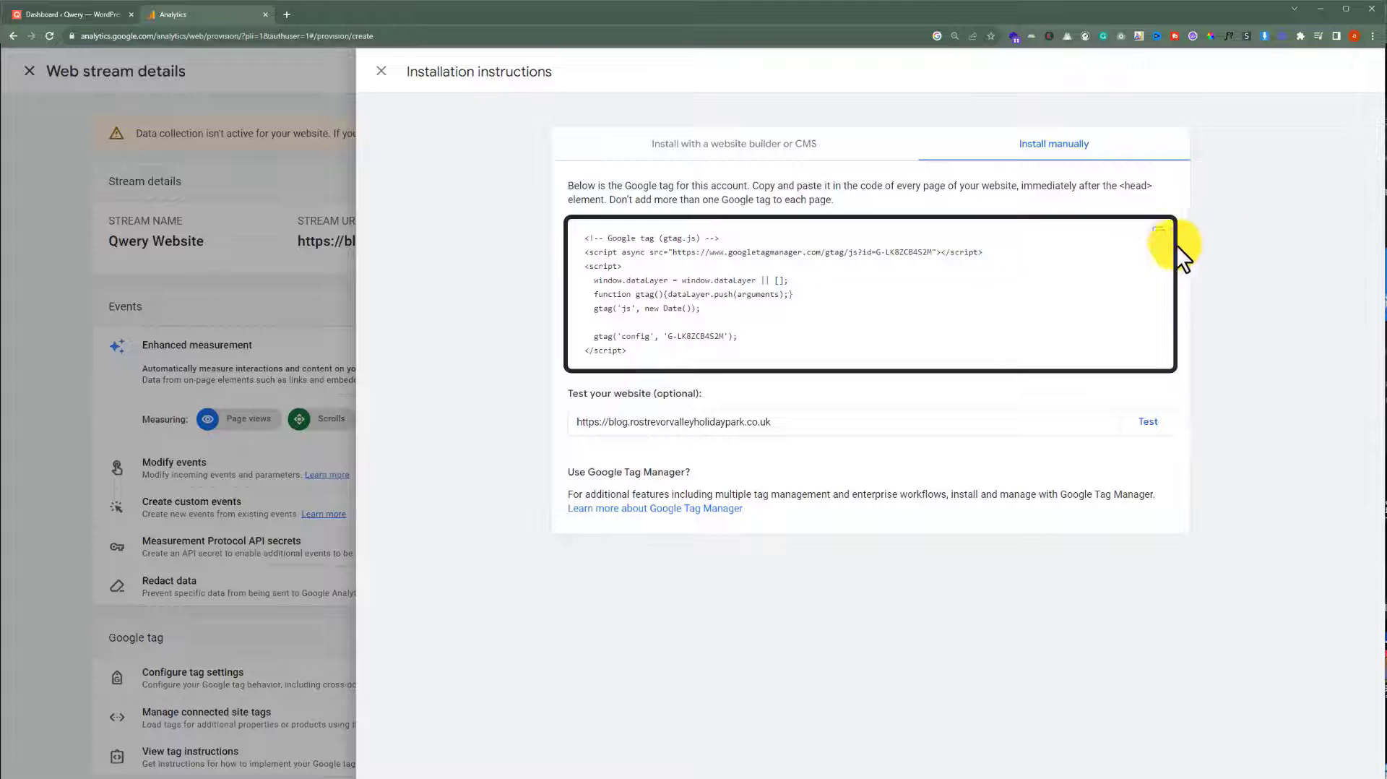
pyautogui.click(70, 15)
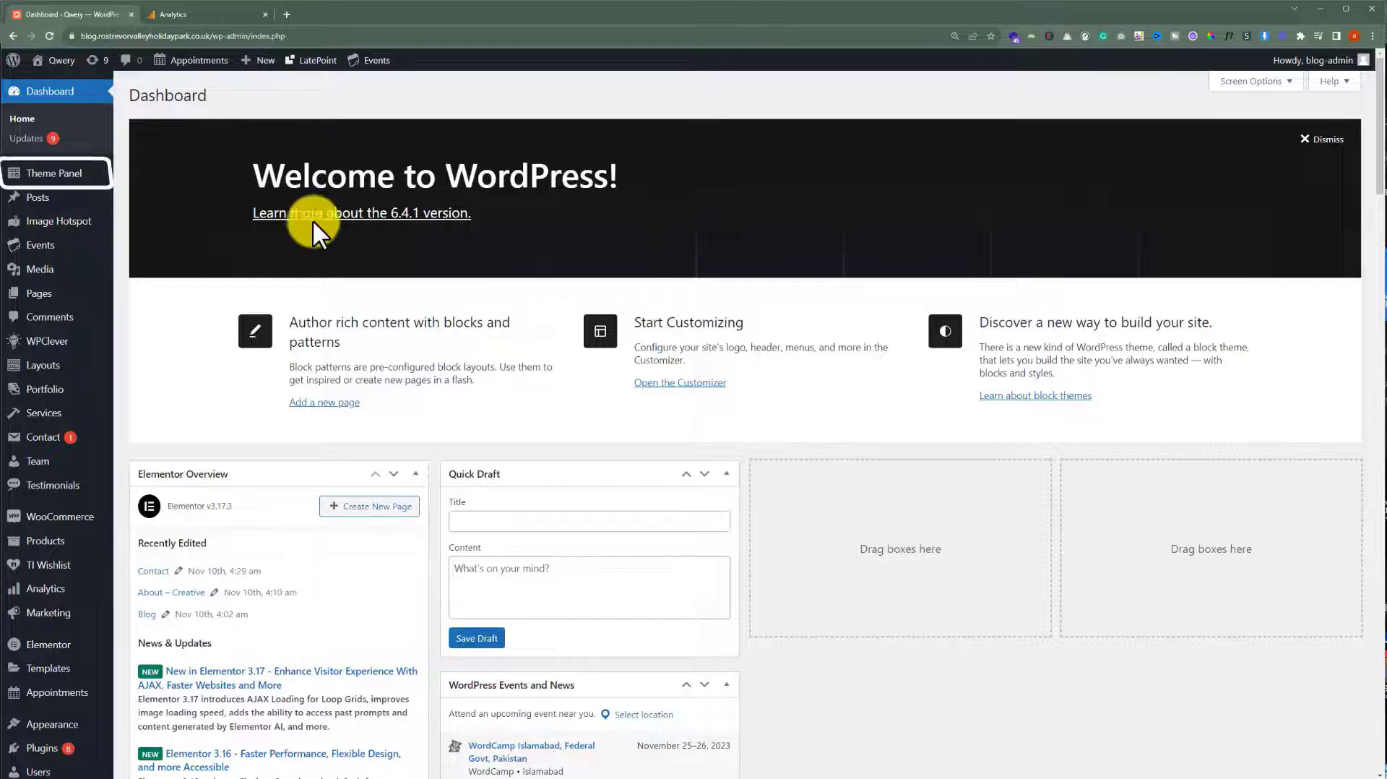
# Paste the copied tag as the Google Analytics code in the API settings of ThemeREX Addons and save the options.
pyautogui.moveTo(40, 177)
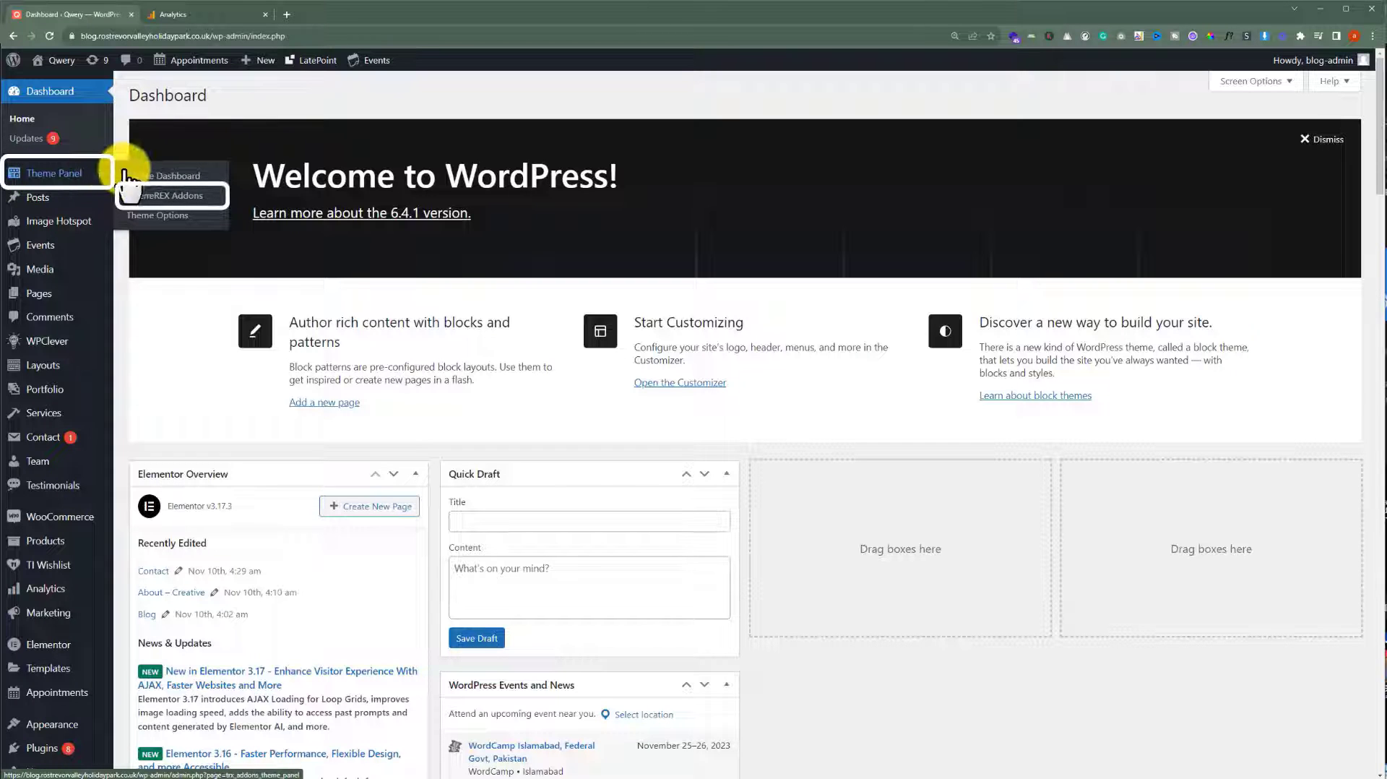
pyautogui.click(159, 197)
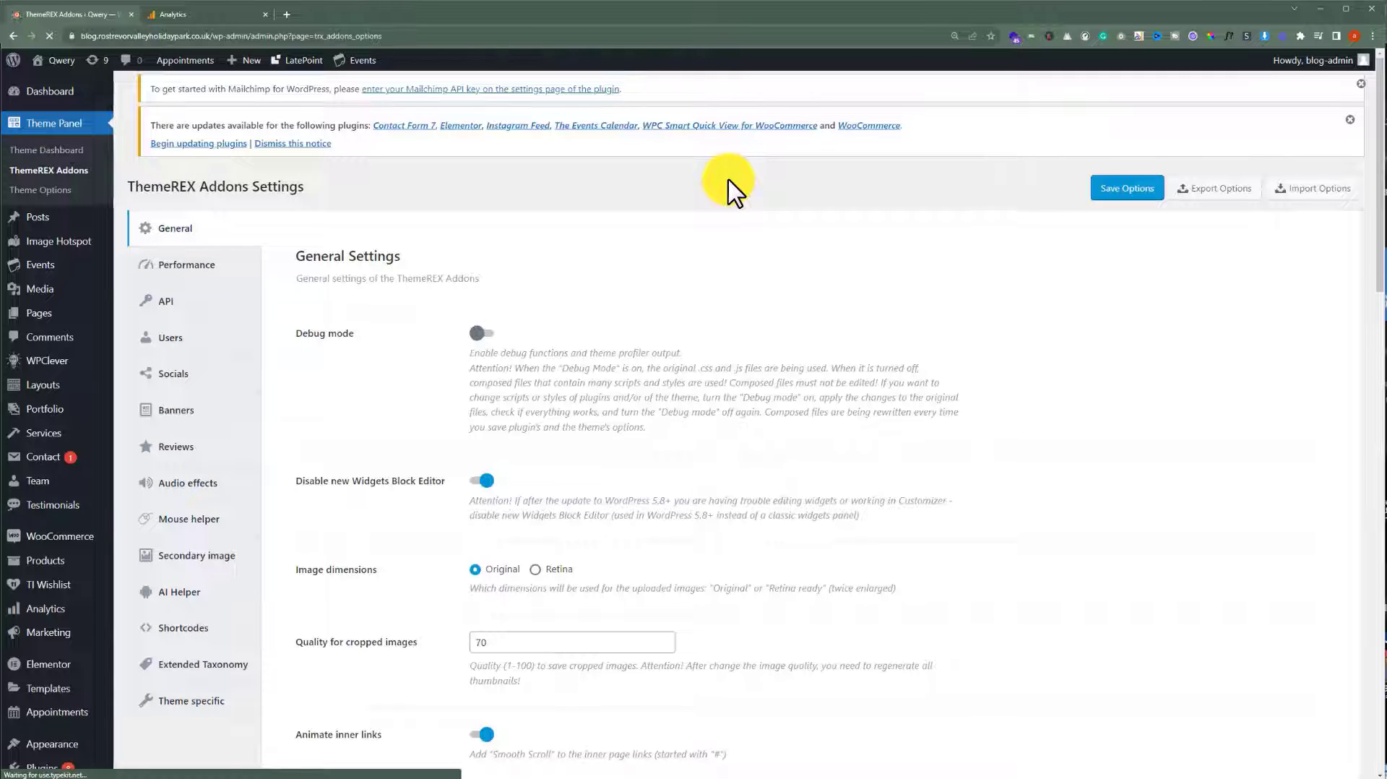
pyautogui.click(203, 307)
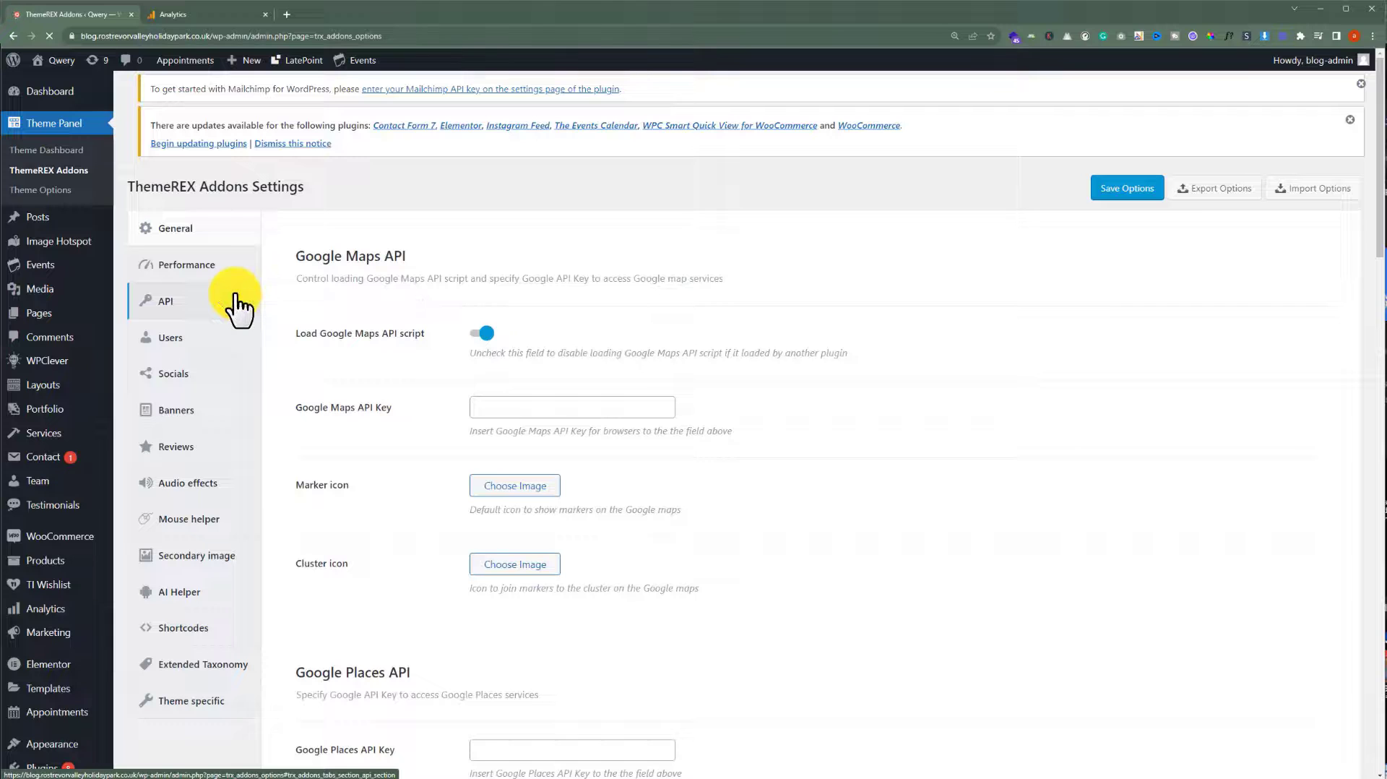
pyautogui.scroll(-7, 278, 329)
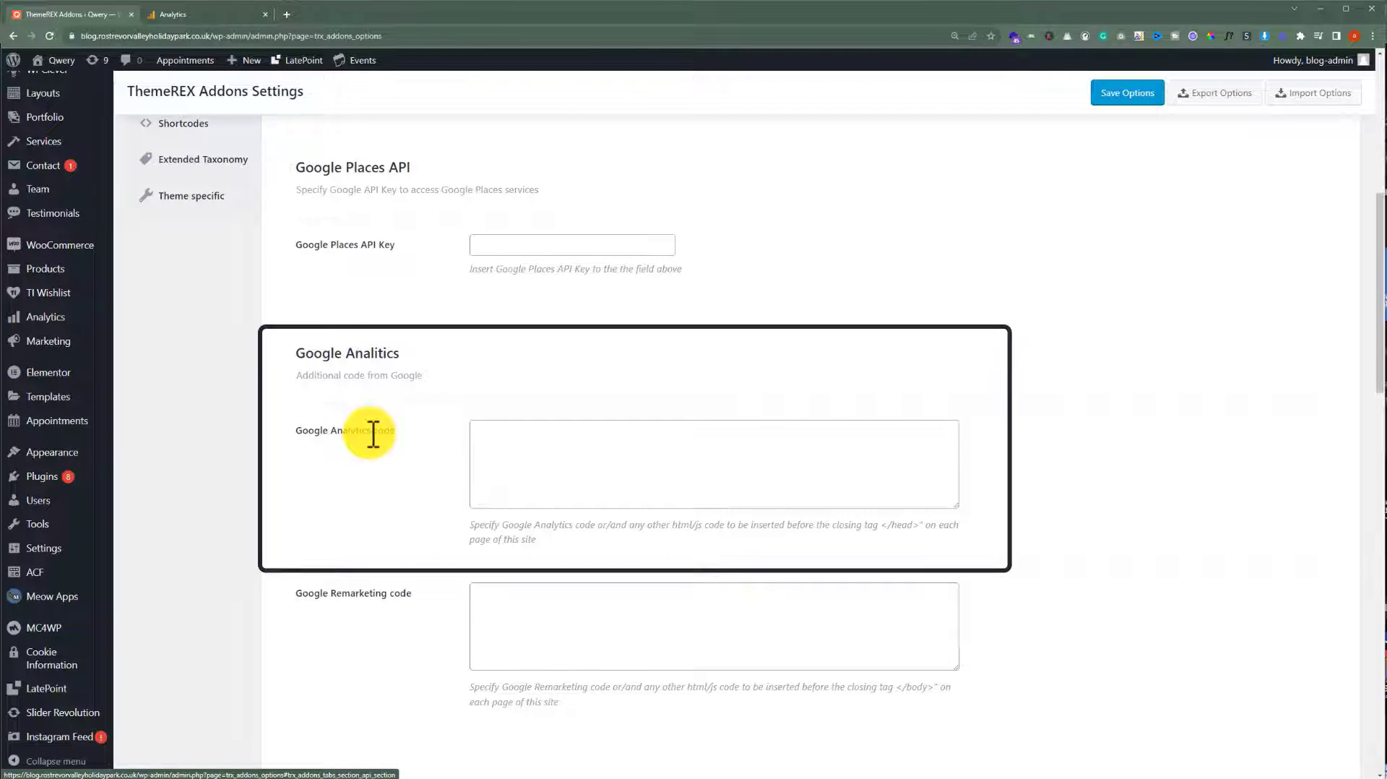
pyautogui.click(533, 436)
pyautogui.hotkey('ctrl', 'v')
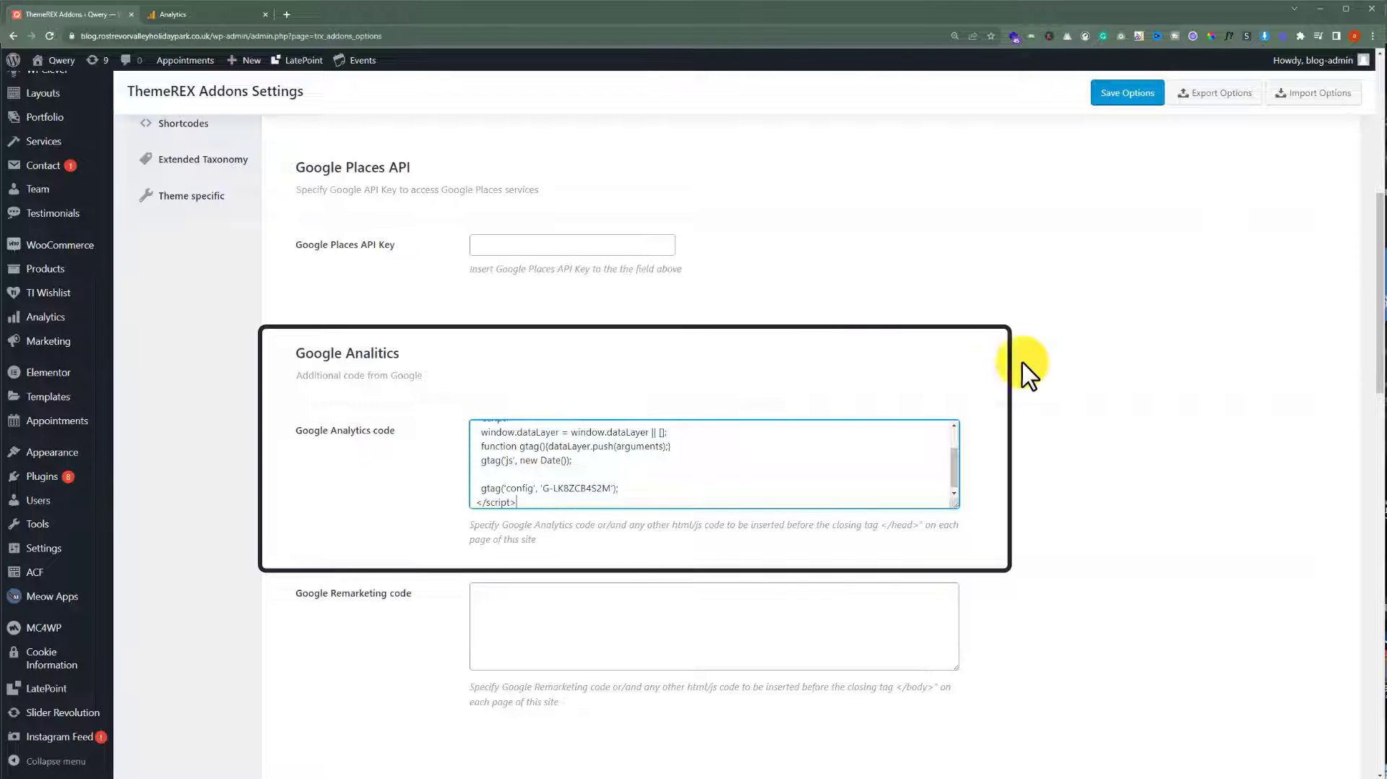
pyautogui.click(1127, 94)
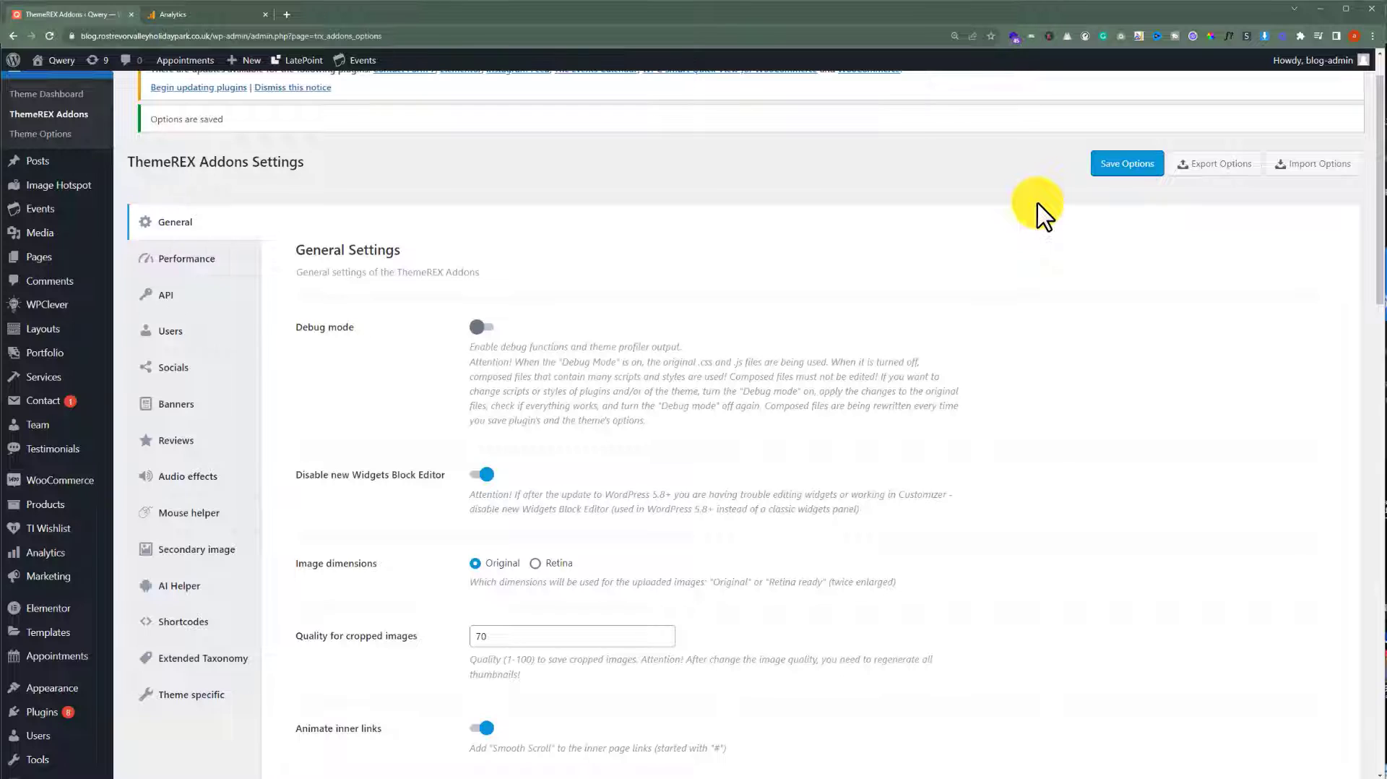
# Go to the page for adding new plugins and search for hfc.
pyautogui.moveTo(62, 715)
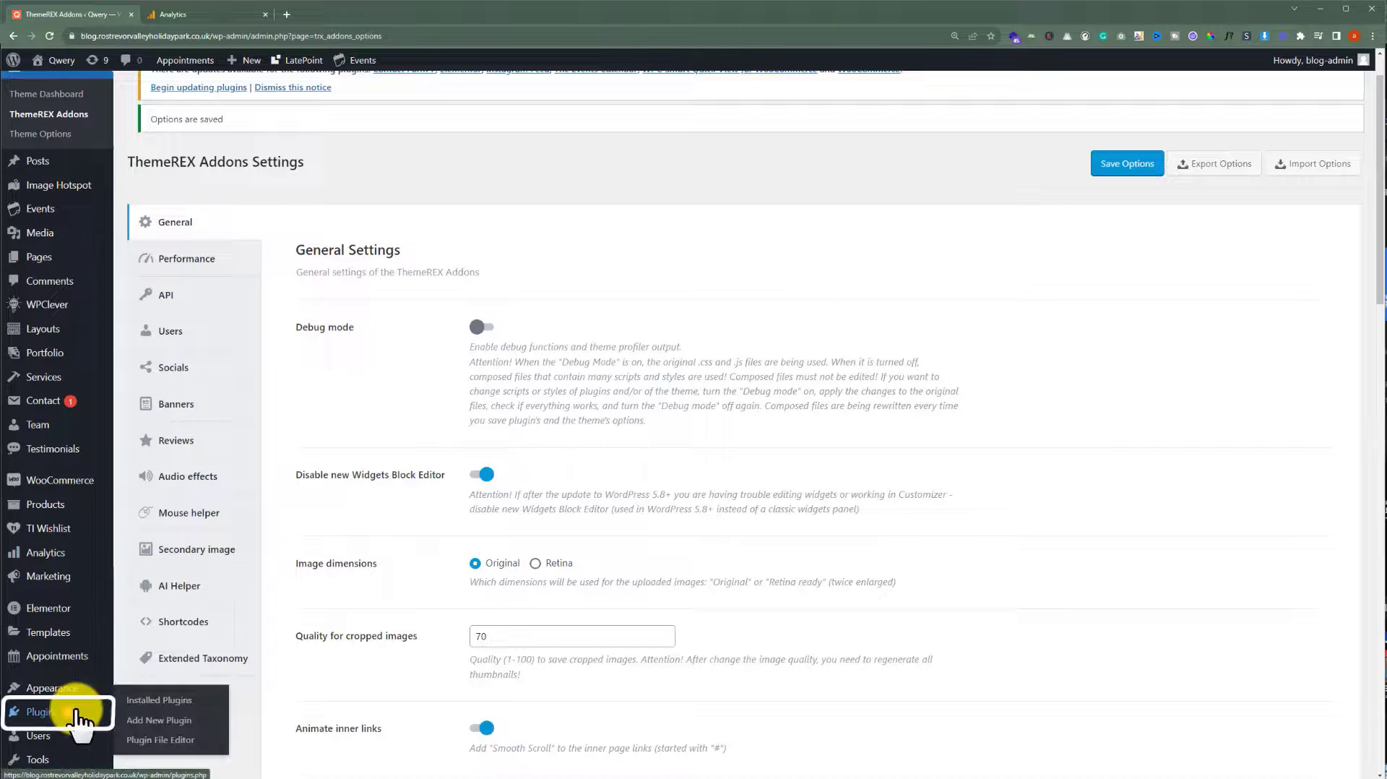
pyautogui.click(145, 723)
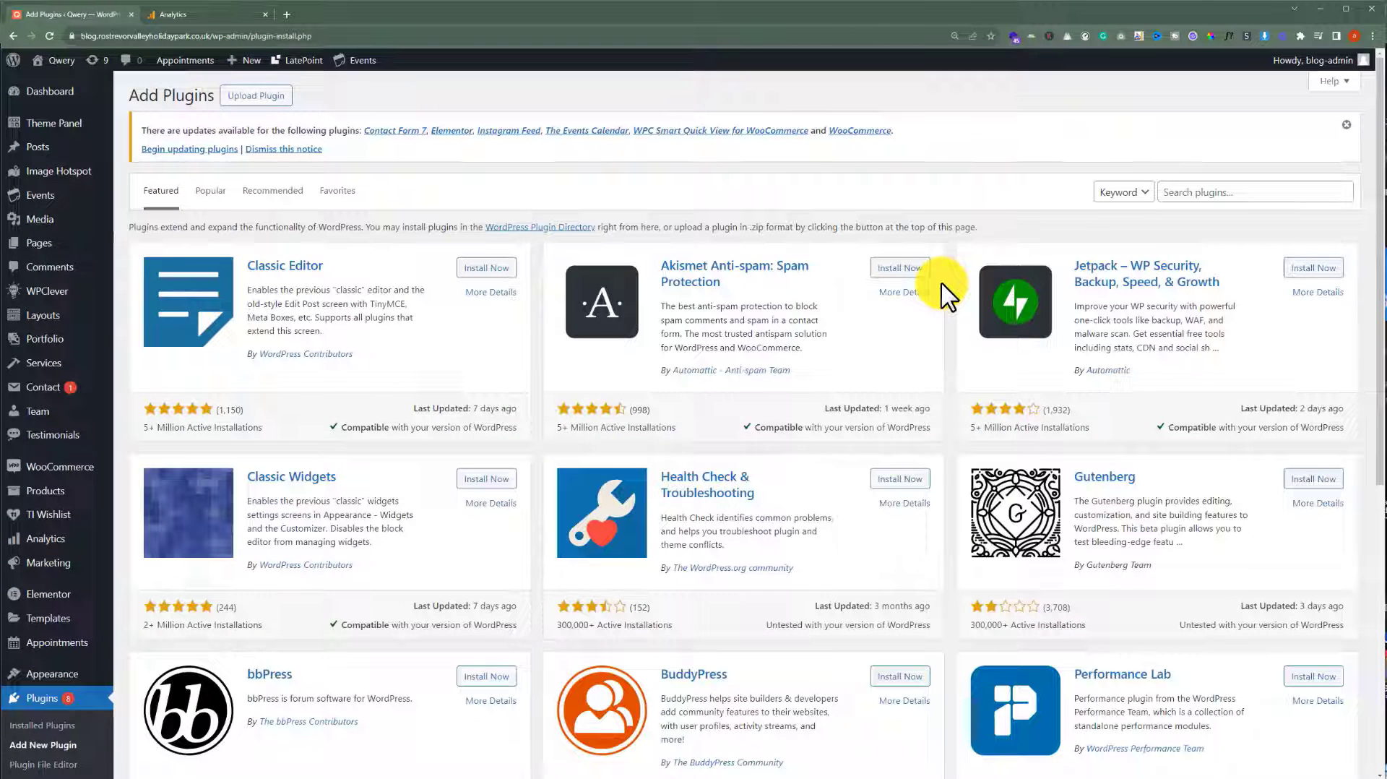
pyautogui.click(1227, 191)
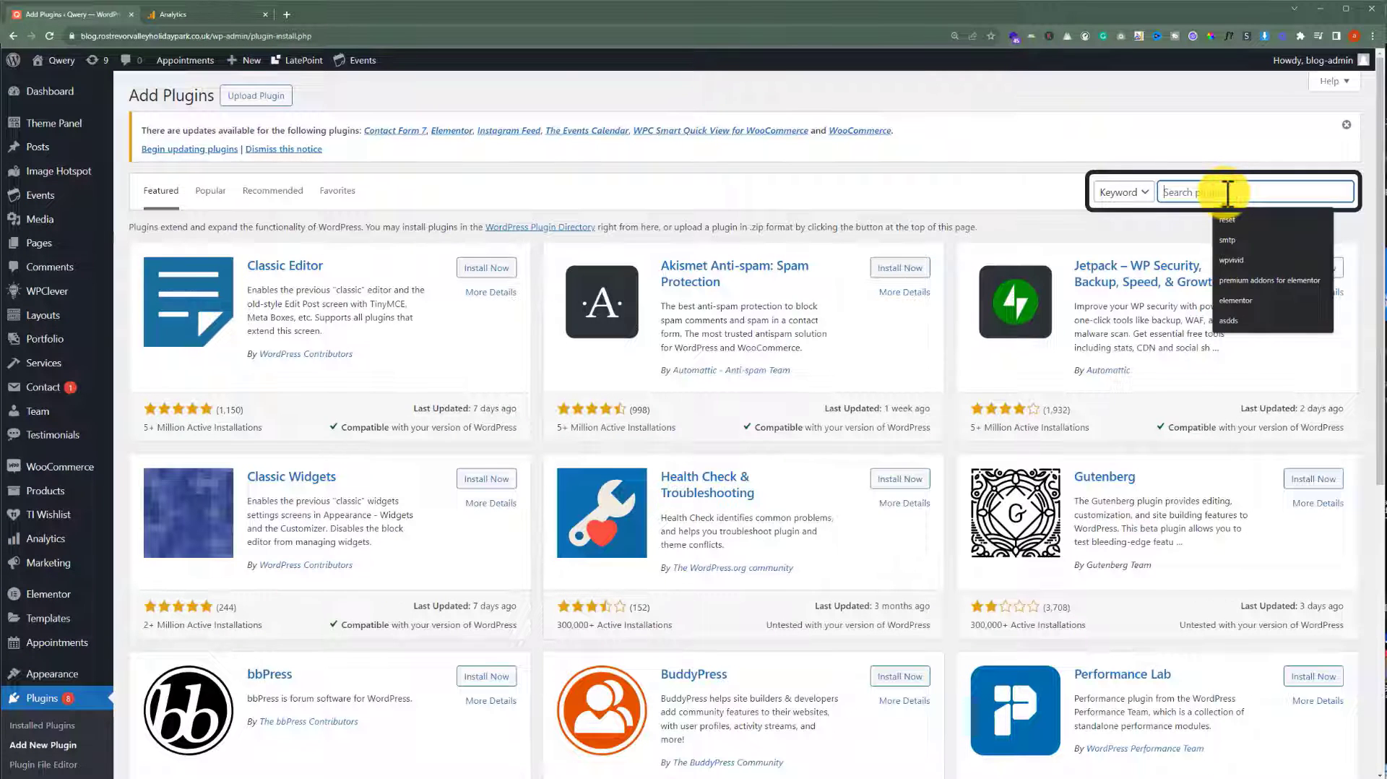
pyautogui.write('hfc')
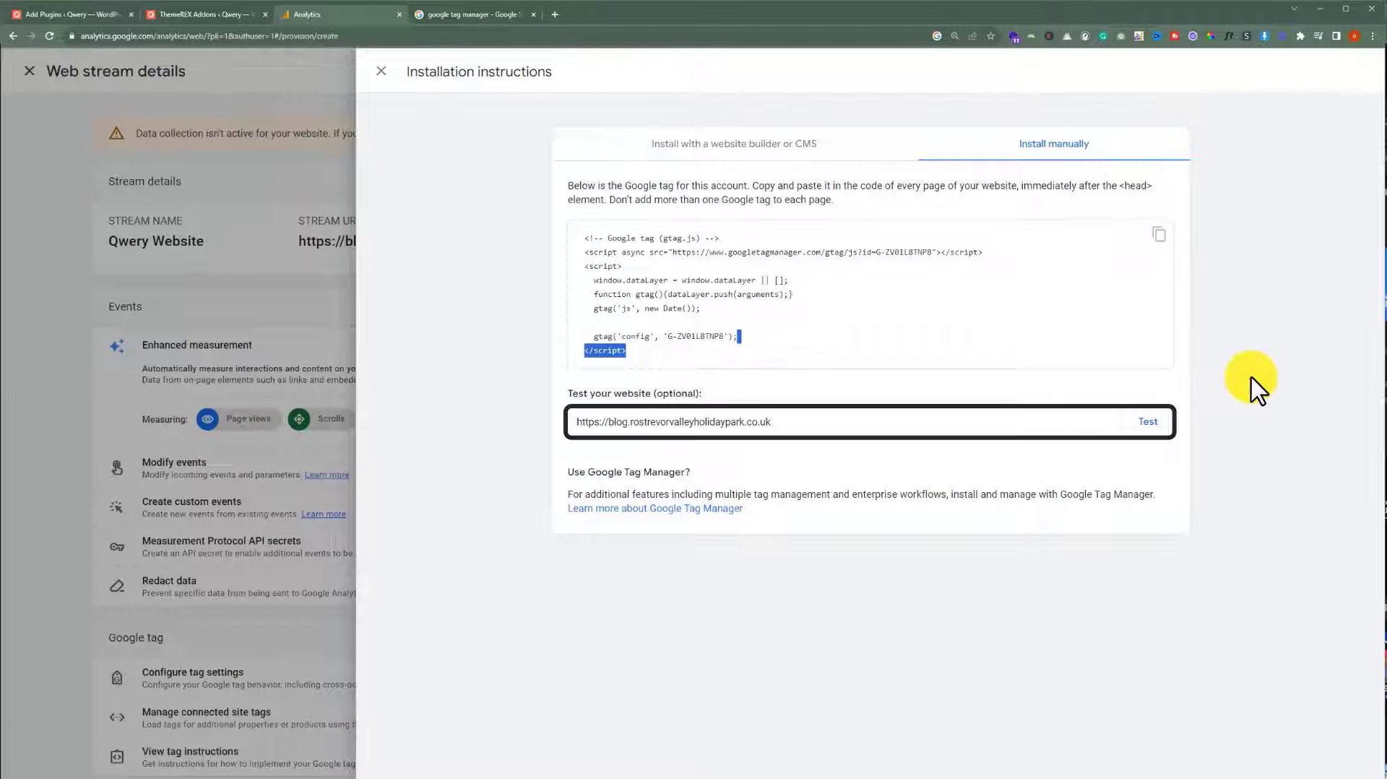
# Test the Google tag on the website and open Google Tag Manager from the Google search results.
pyautogui.click(1152, 425)
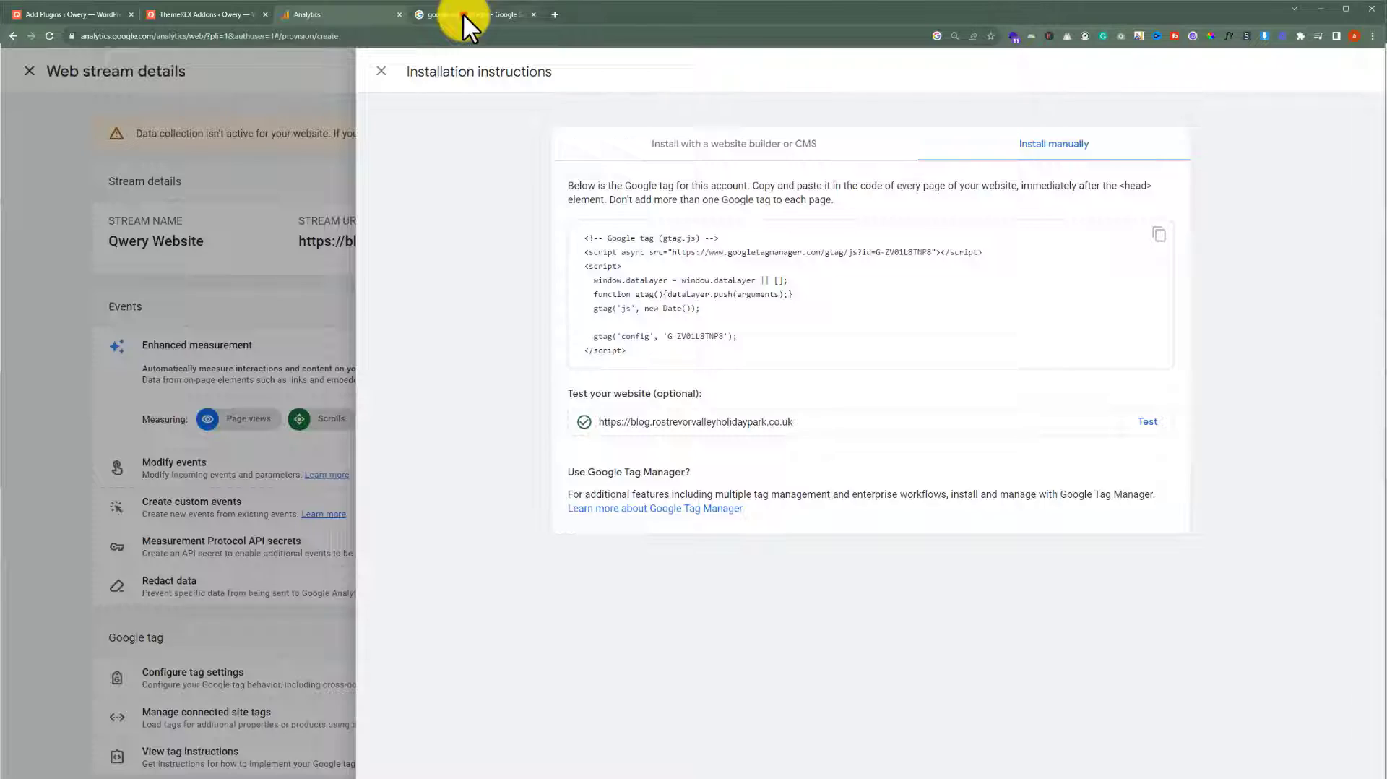
pyautogui.click(463, 14)
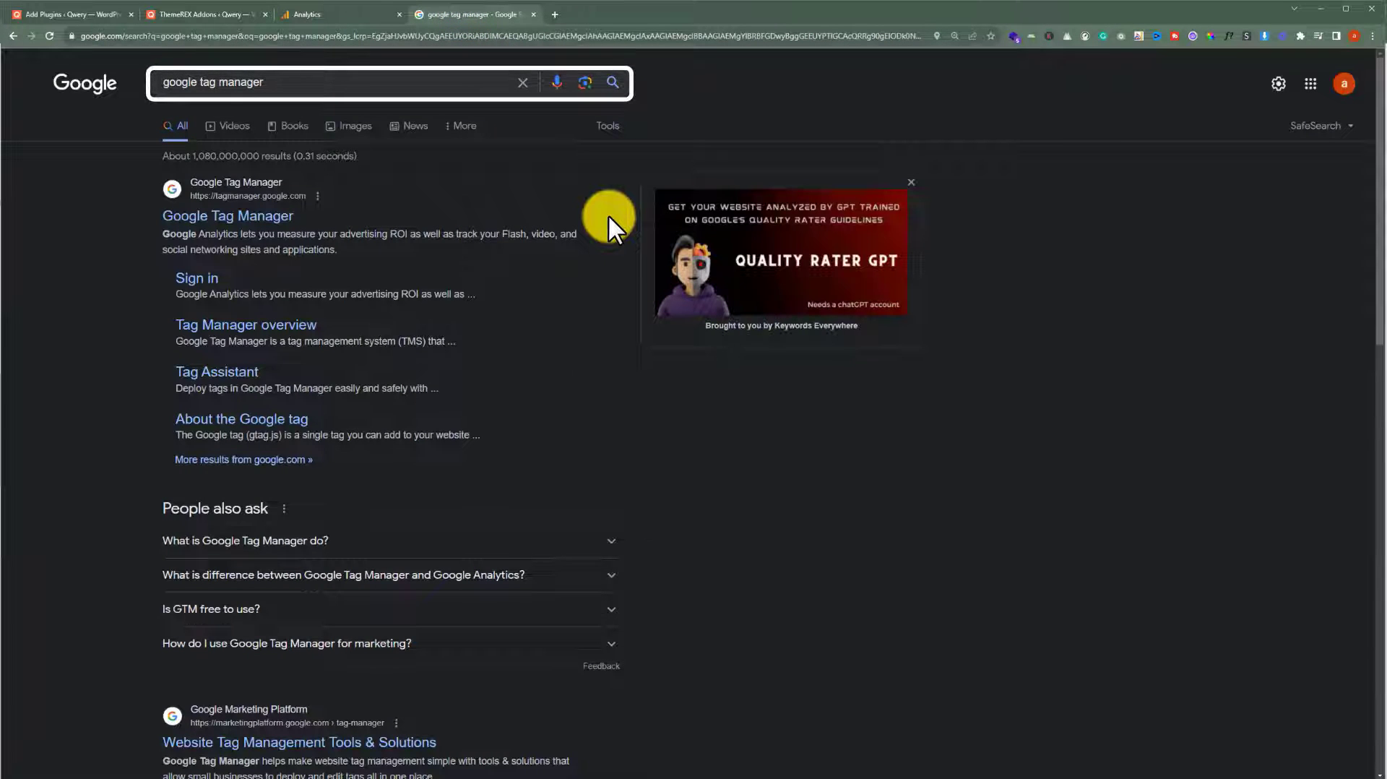
pyautogui.click(260, 216)
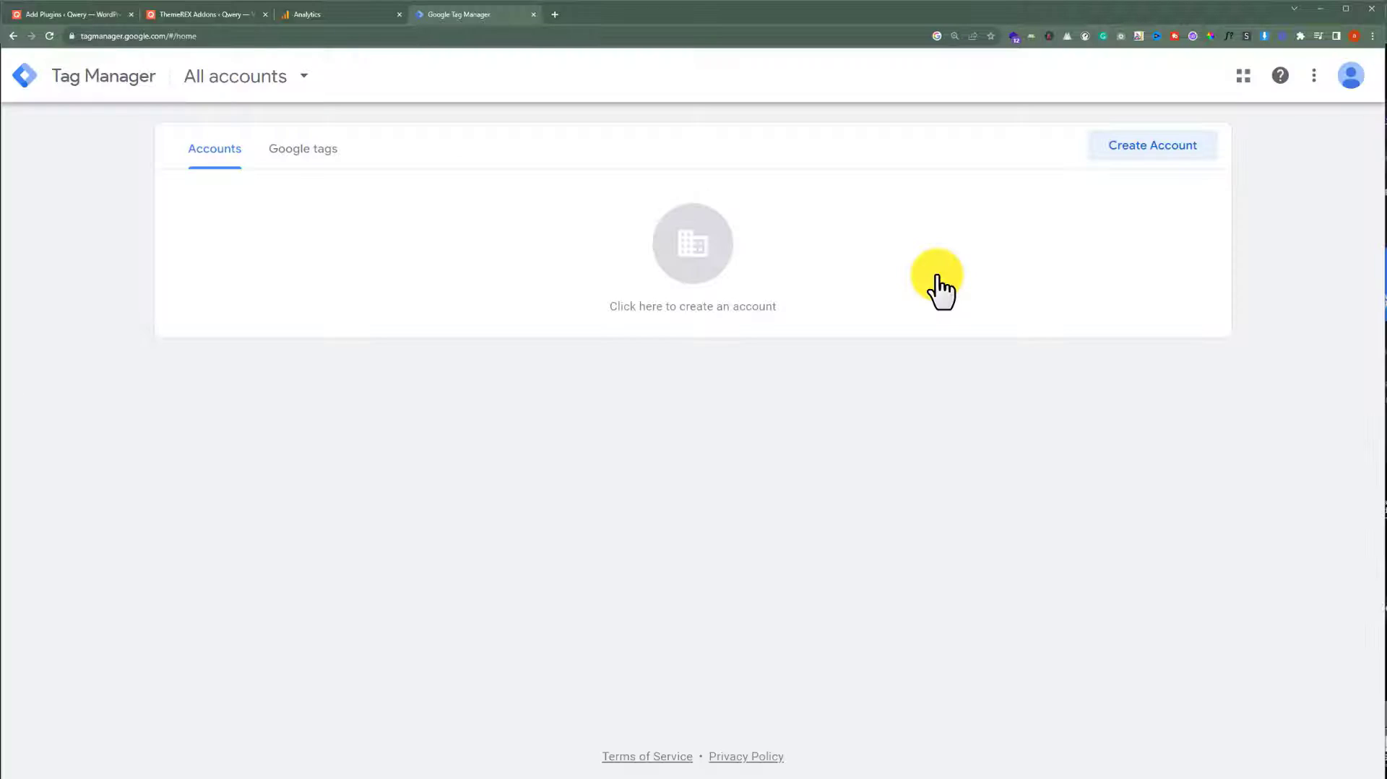
# Start a new Tag Manager account named Qwery Website with United States as the country.
pyautogui.click(1138, 152)
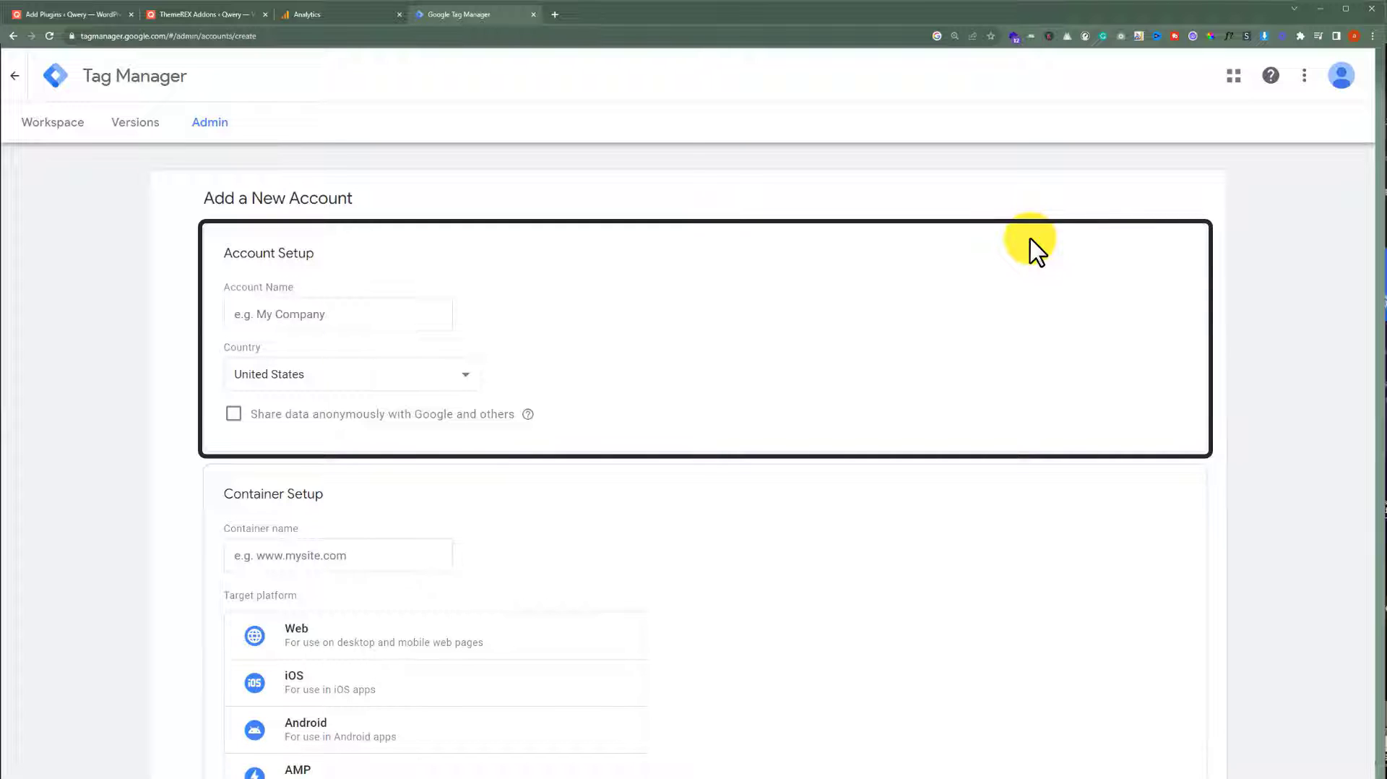
pyautogui.click(370, 311)
pyautogui.write('Qwery Website')
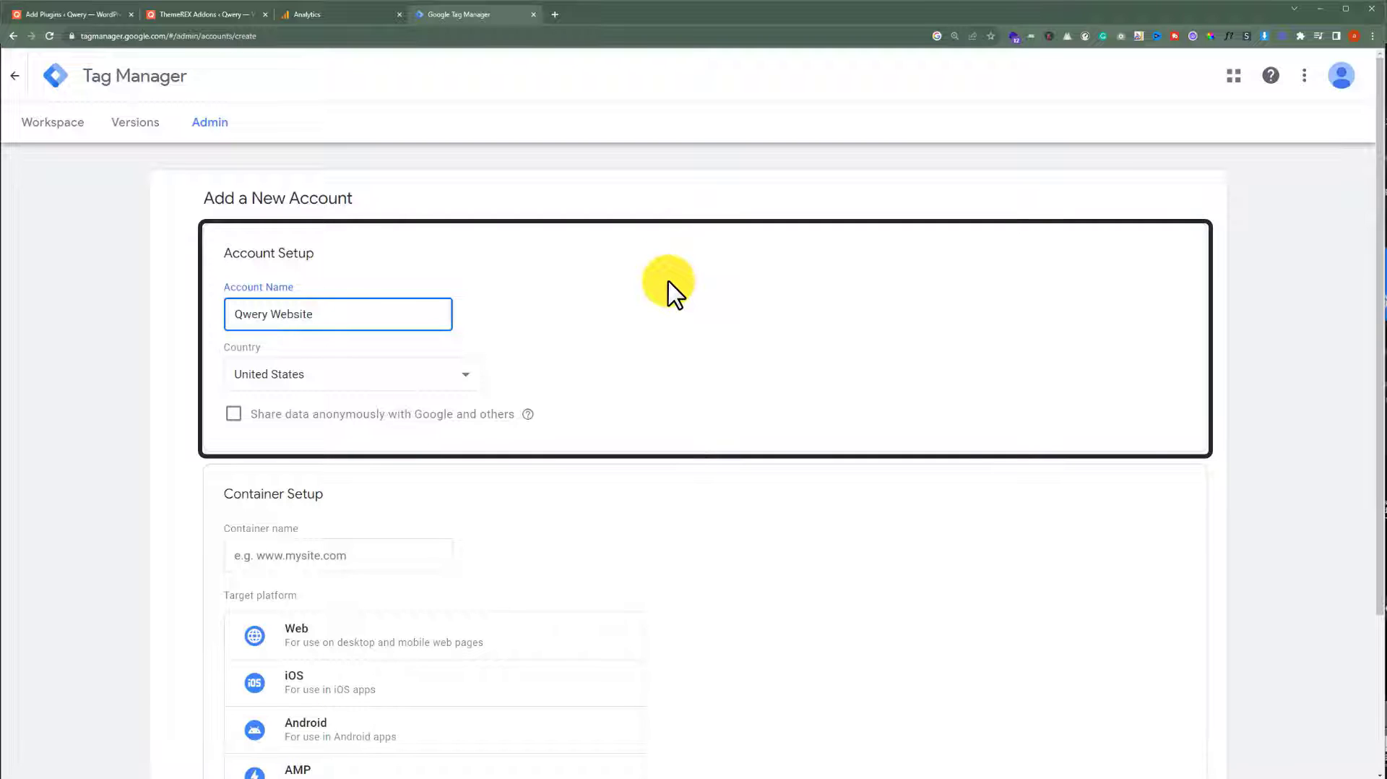
pyautogui.click(465, 375)
pyautogui.click(464, 377)
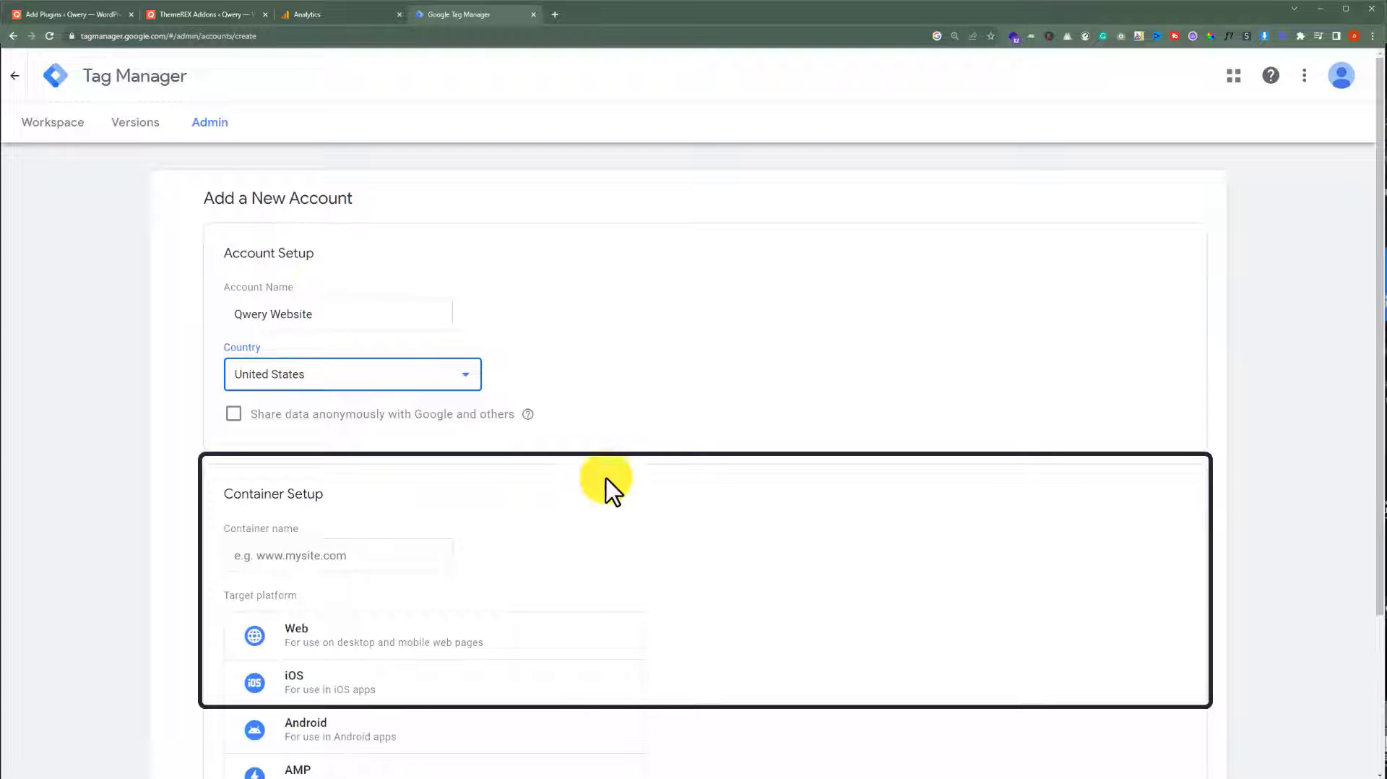
pyautogui.click(326, 552)
pyautogui.write('https://blog.rostrevorvalleyholidaypark.co.uk/')
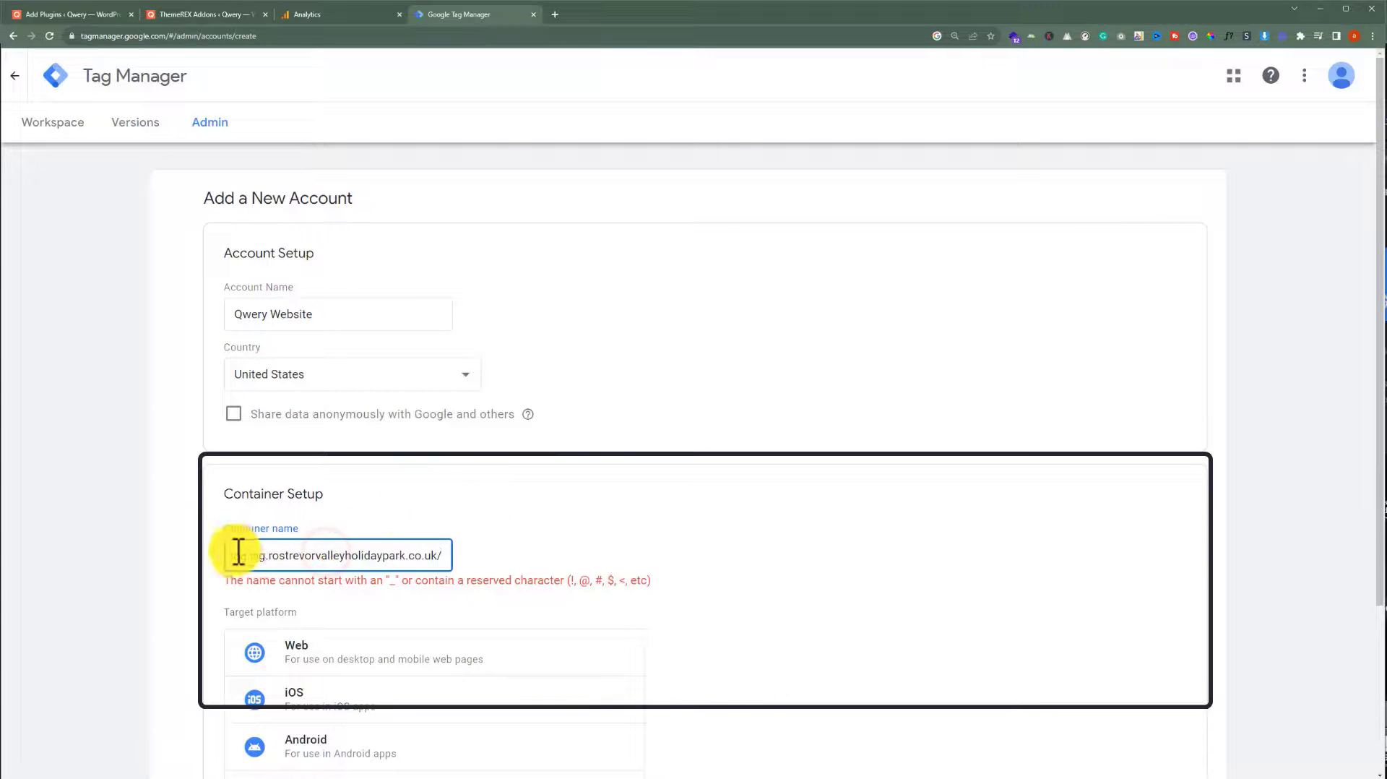
pyautogui.moveTo(244, 556); pyautogui.dragTo(154, 556)
pyautogui.press('BackSpace')
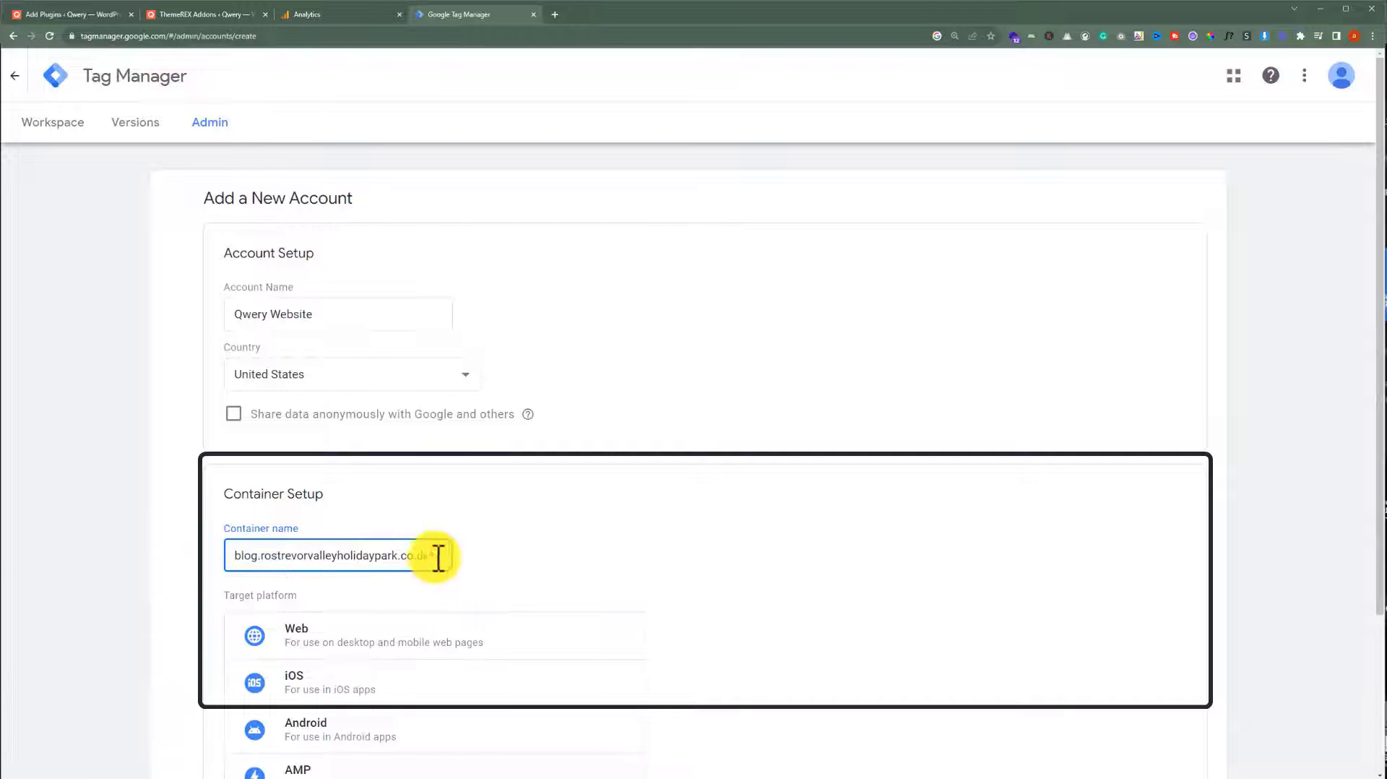
pyautogui.press('BackSpace')
# Create the account and container for the Web target platform, accepting the Data Processing Terms and the Terms of Service.
pyautogui.scroll(-1, 641, 495)
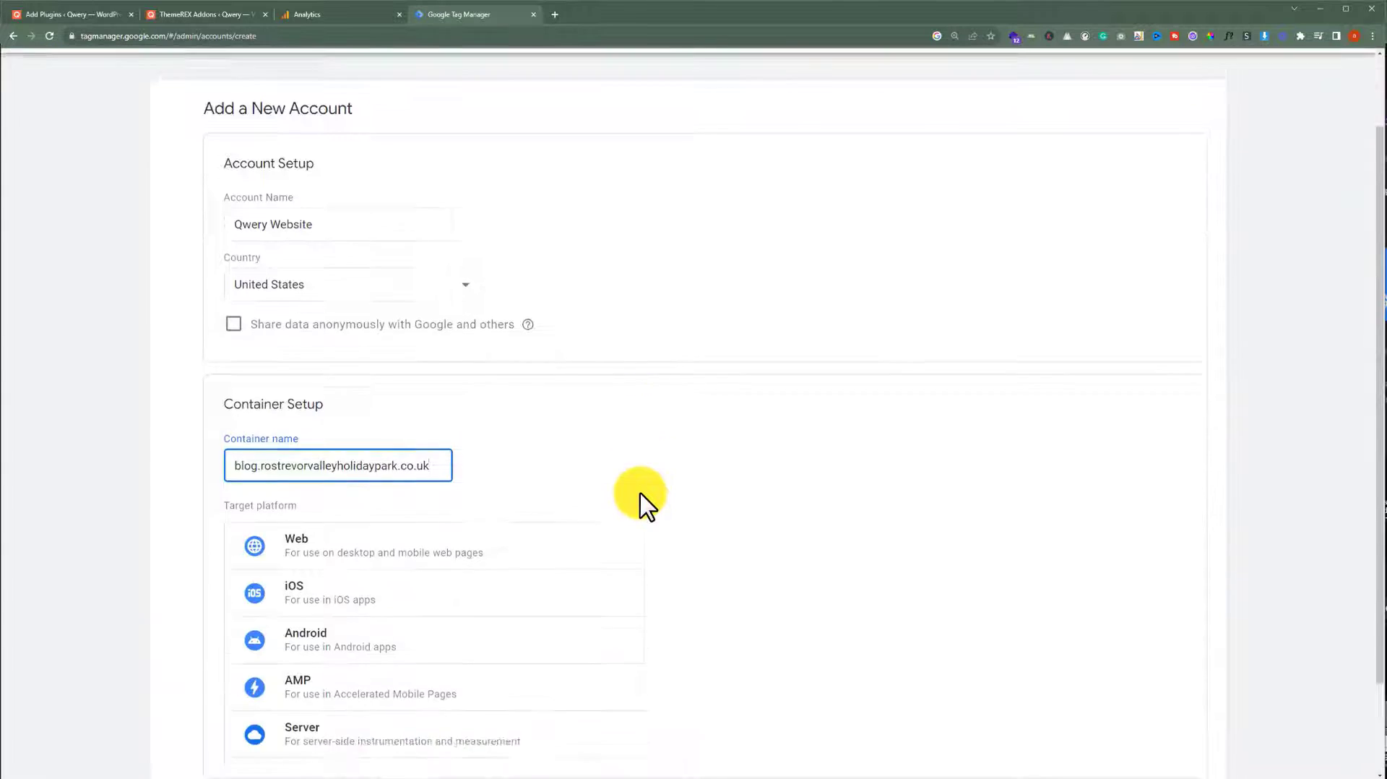
pyautogui.scroll(-2, 640, 494)
pyautogui.press('Tab')
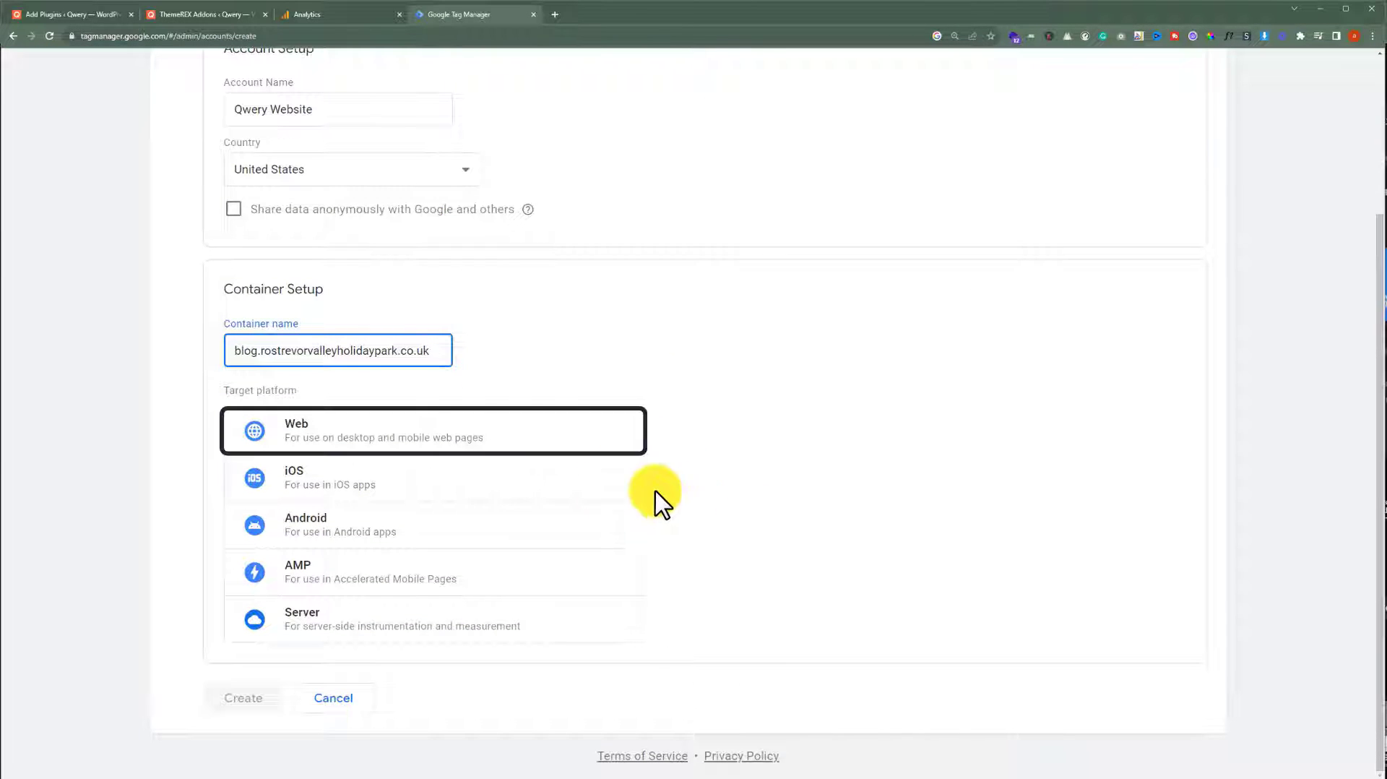
pyautogui.click(518, 441)
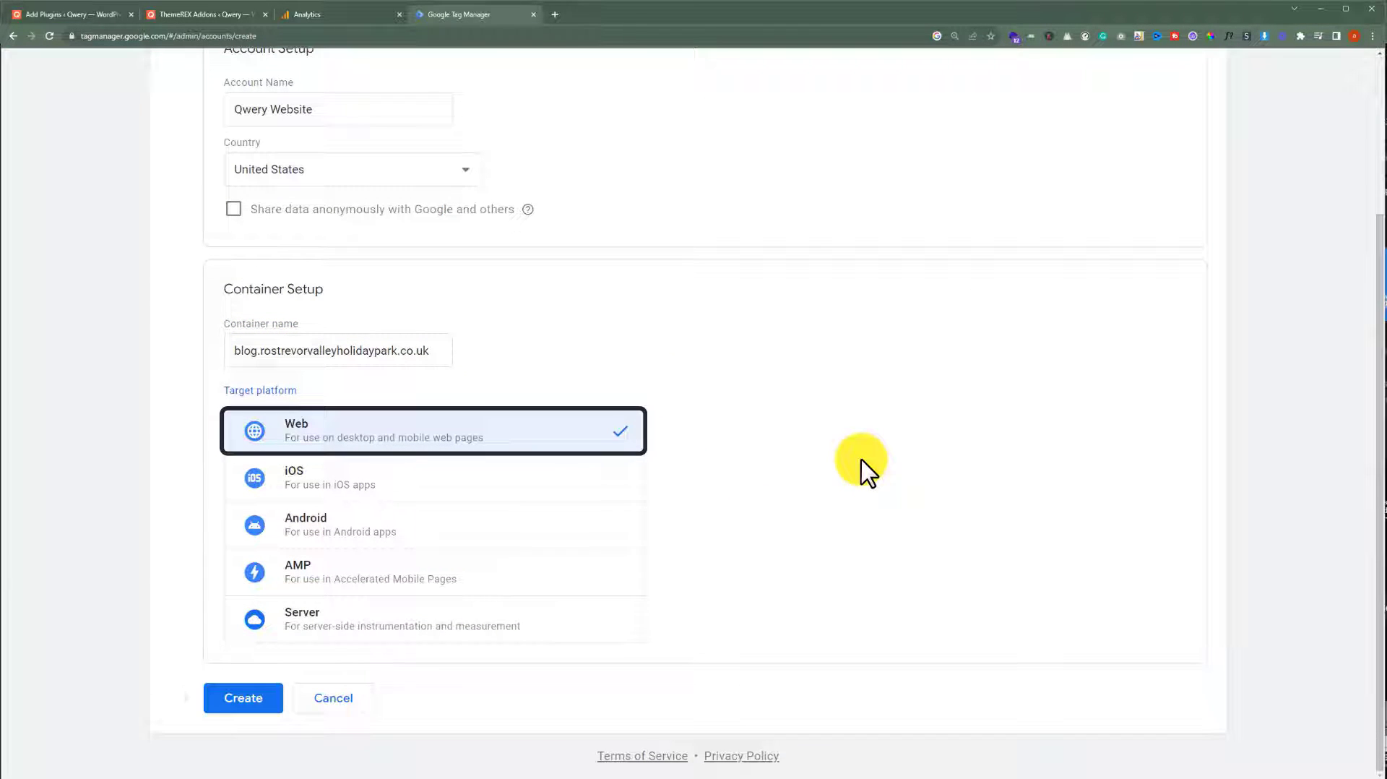
pyautogui.click(243, 698)
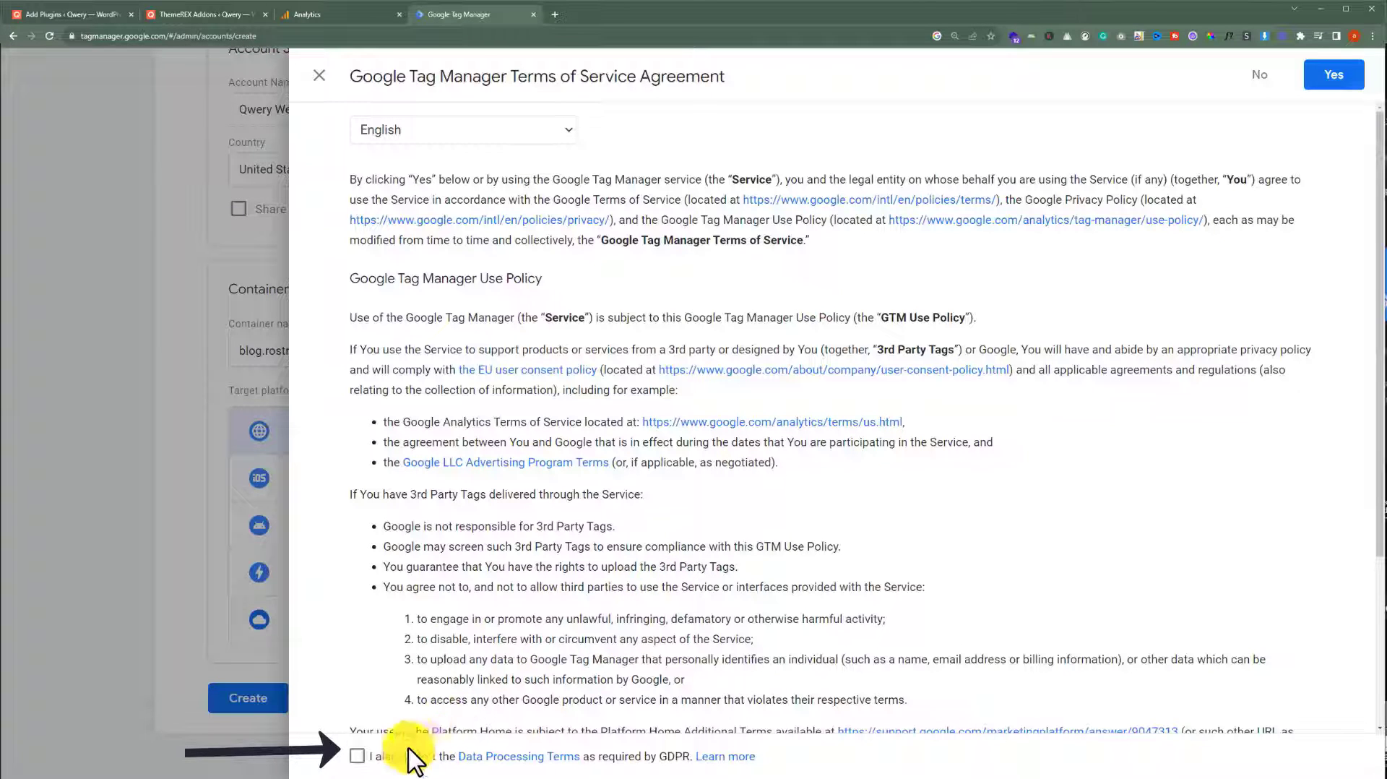
pyautogui.click(357, 755)
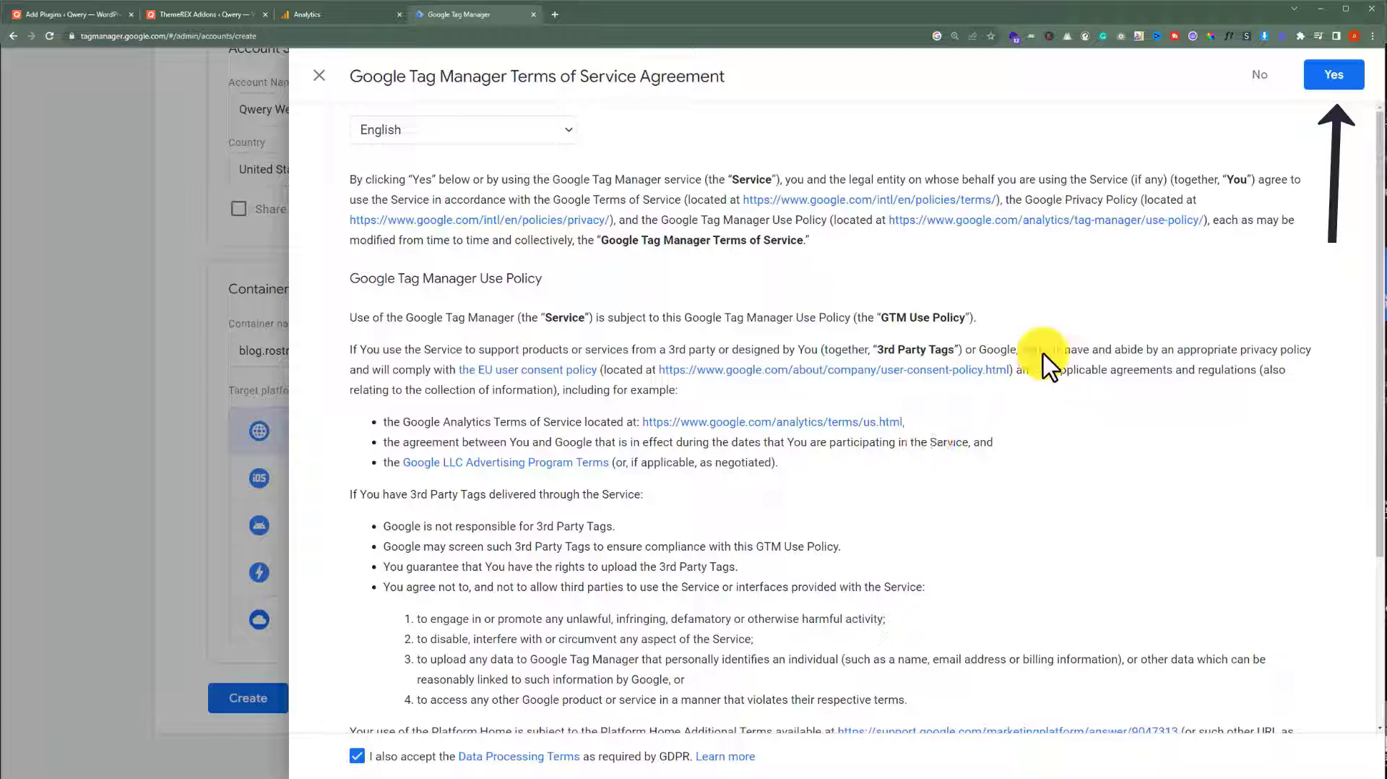
pyautogui.click(1329, 80)
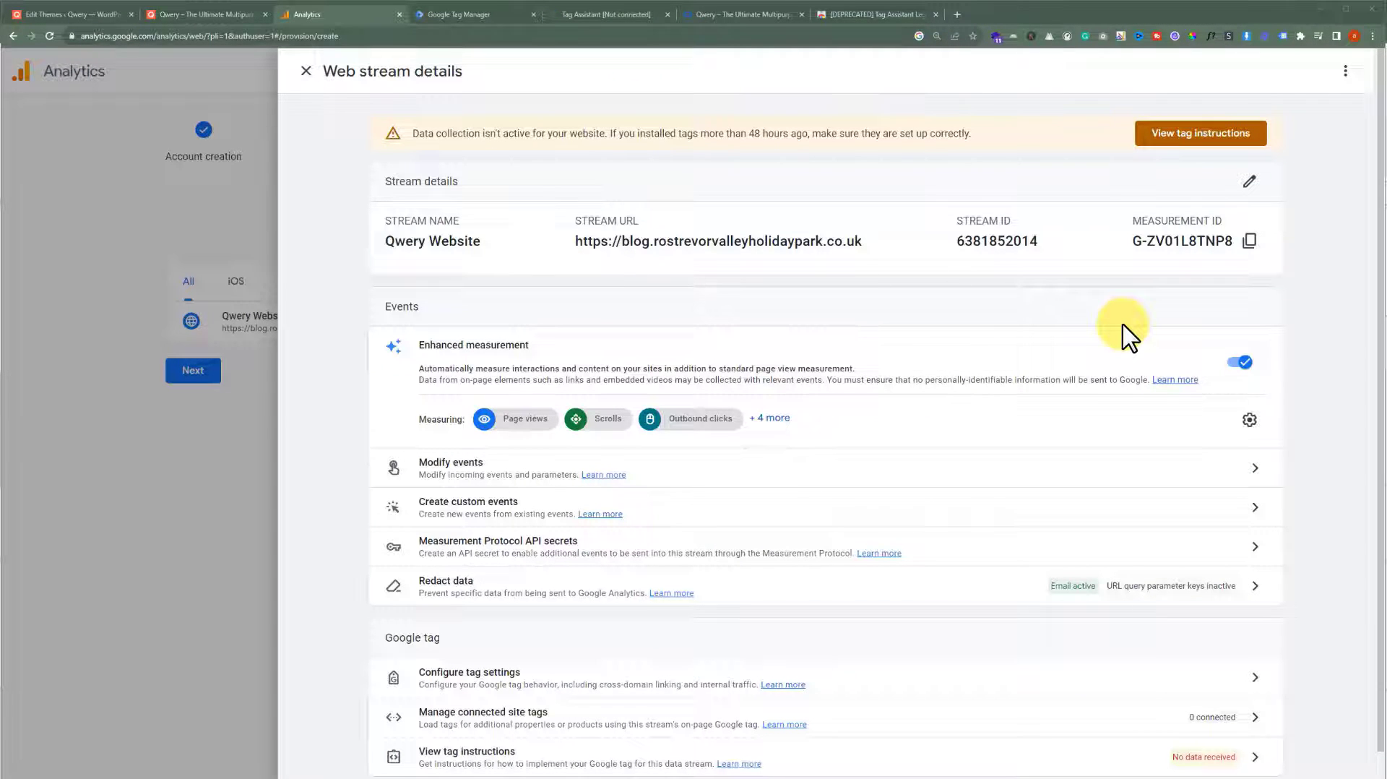
# Copy the measurement ID of the Analytics web stream and start a new tag in the Tag Manager workspace.
pyautogui.click(1250, 241)
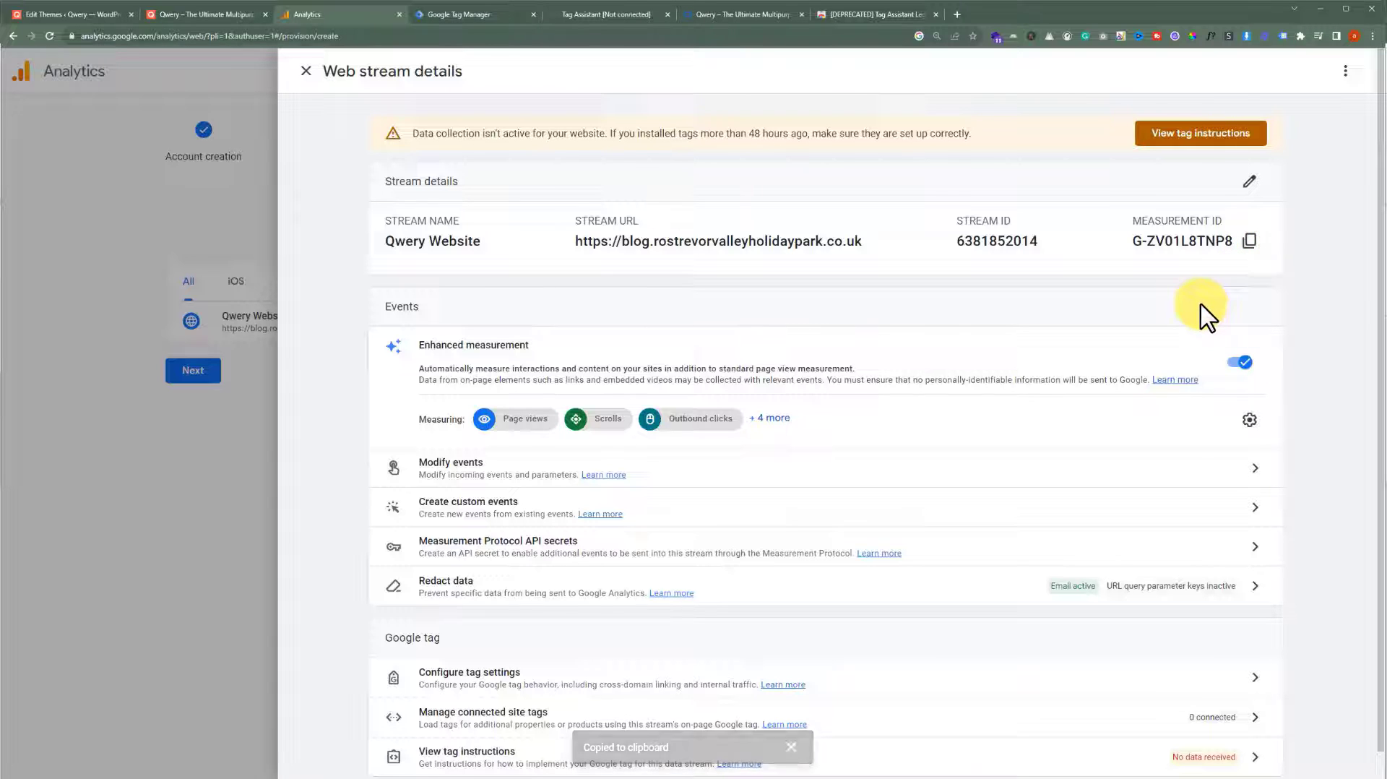
pyautogui.click(438, 14)
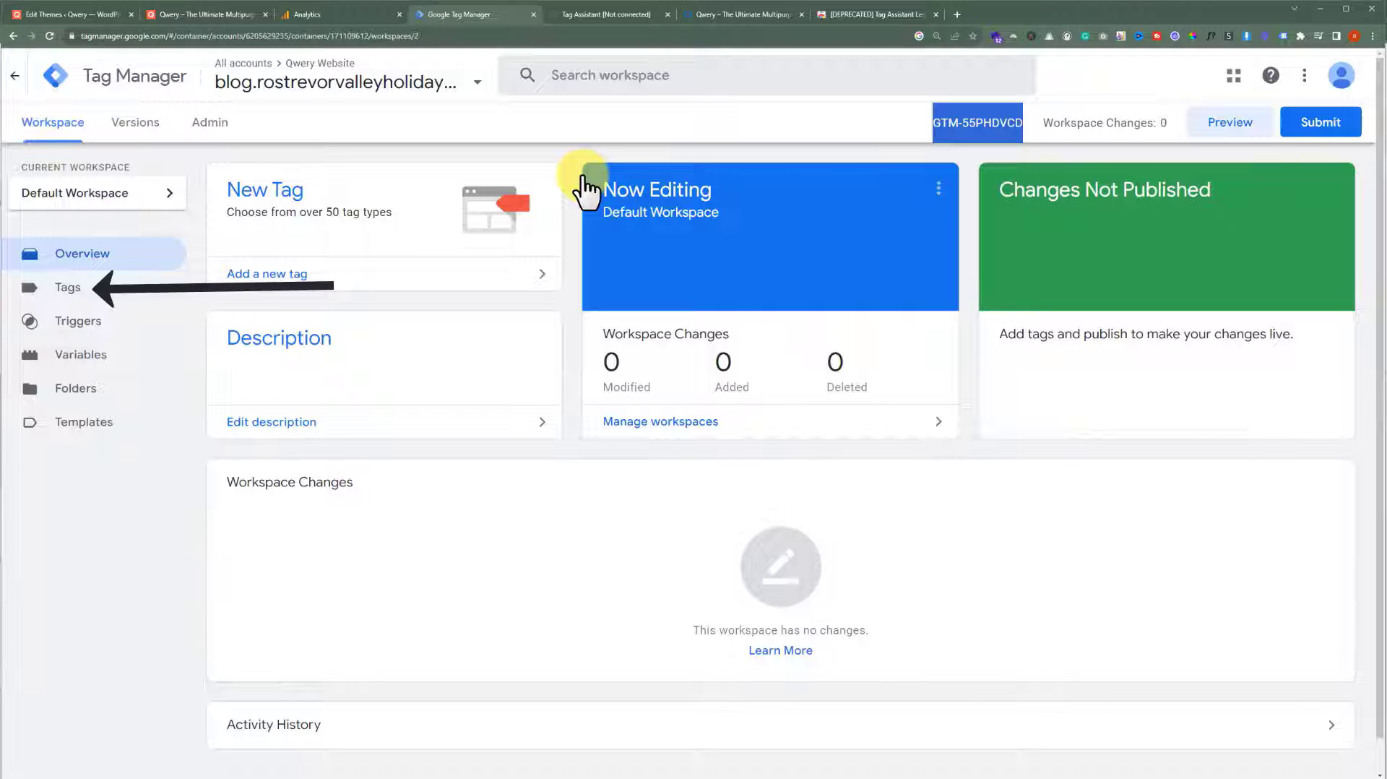
pyautogui.click(81, 296)
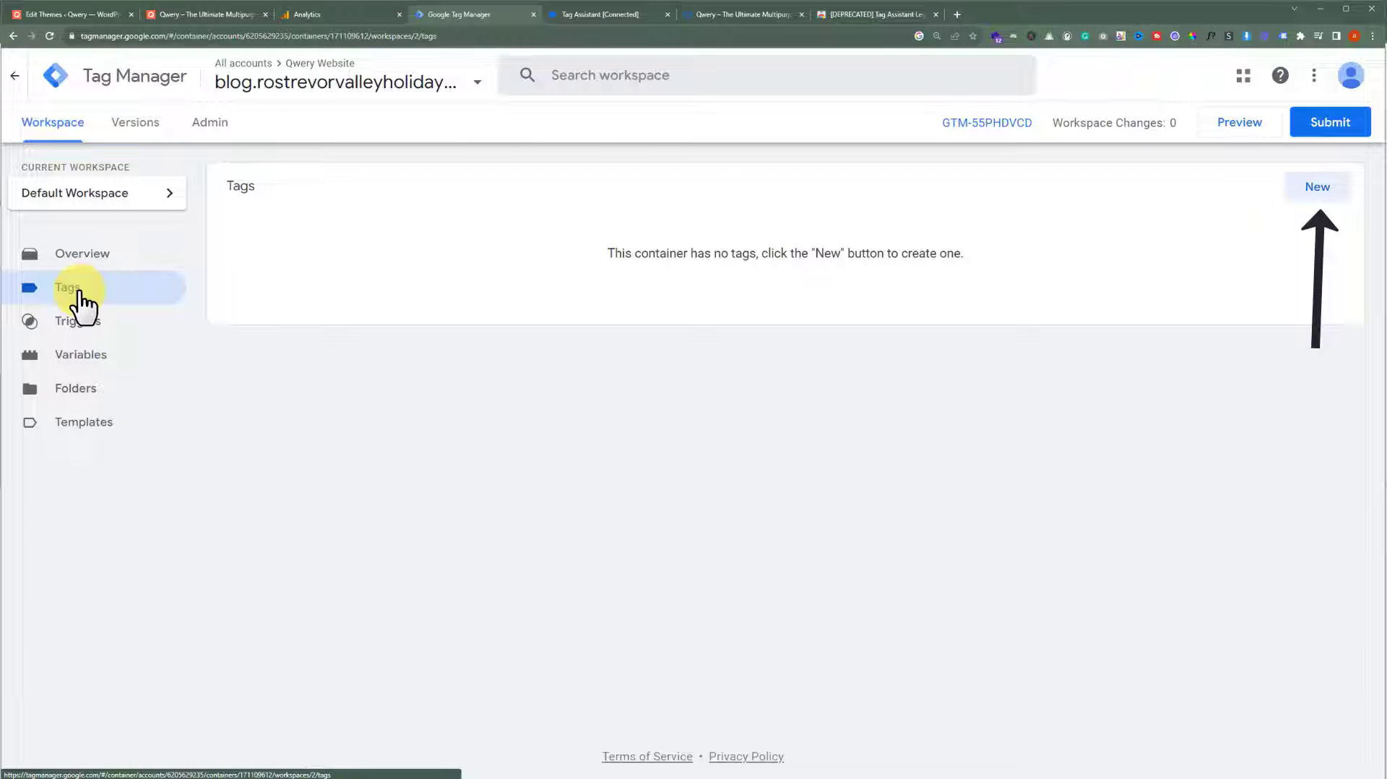
pyautogui.click(1315, 193)
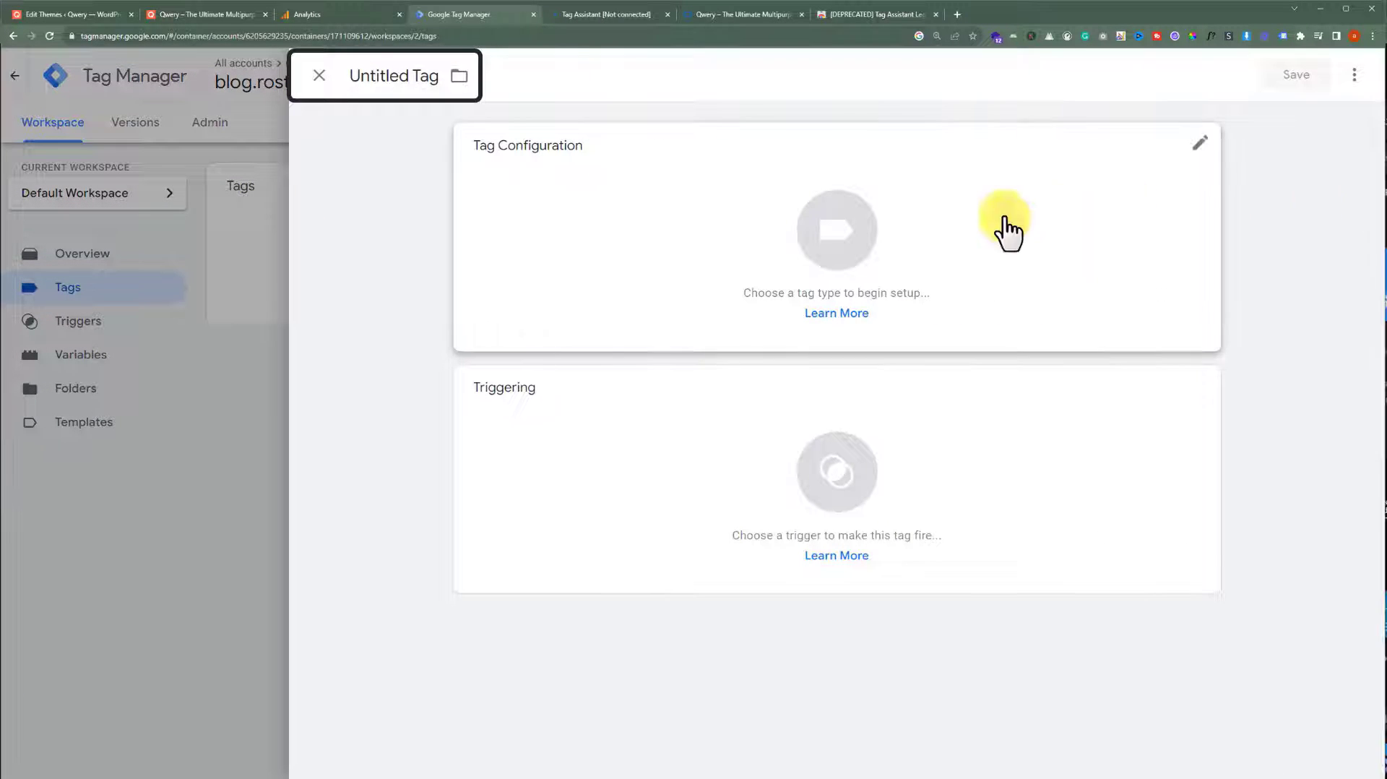
# Name the tag GA4 and set its type to Google Tag from the Google Analytics tag types.
pyautogui.click(399, 74)
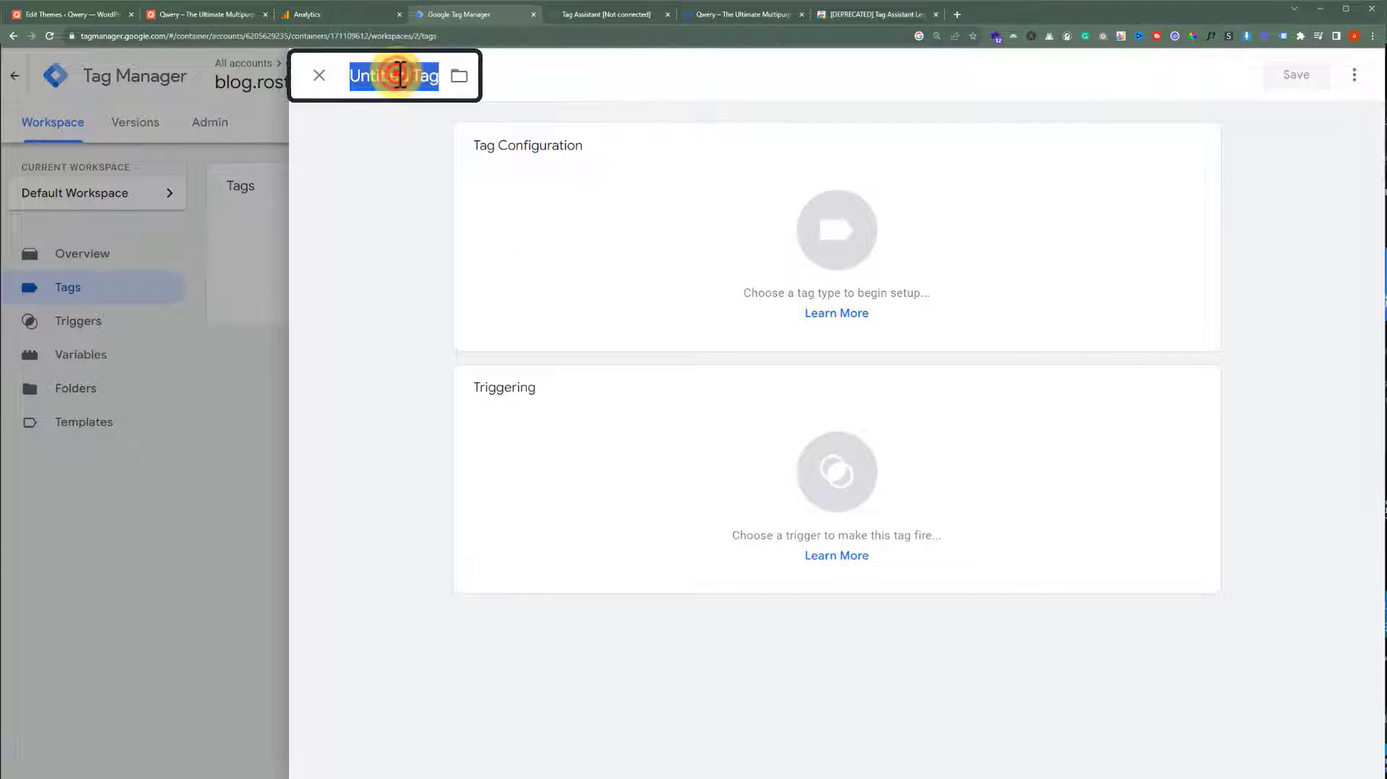
pyautogui.write('GA')
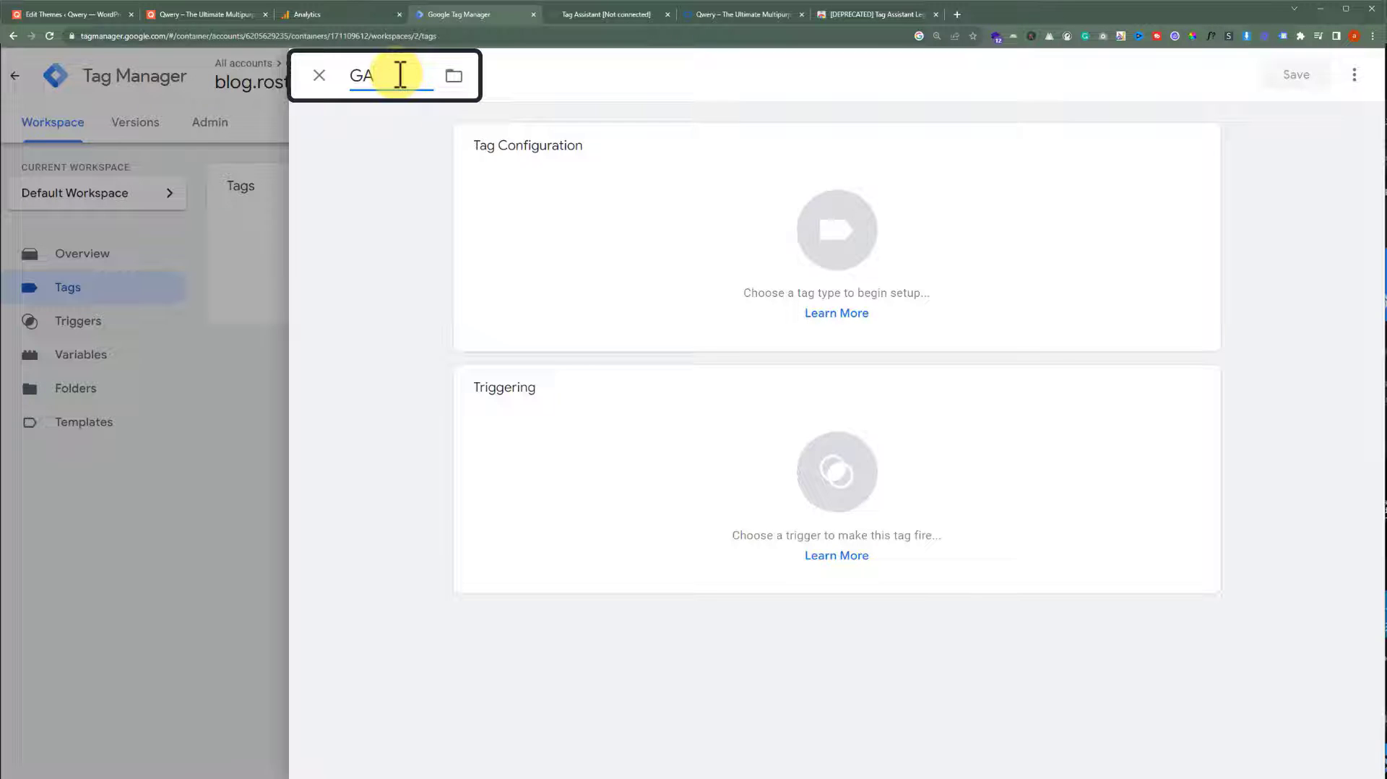
pyautogui.click(1047, 181)
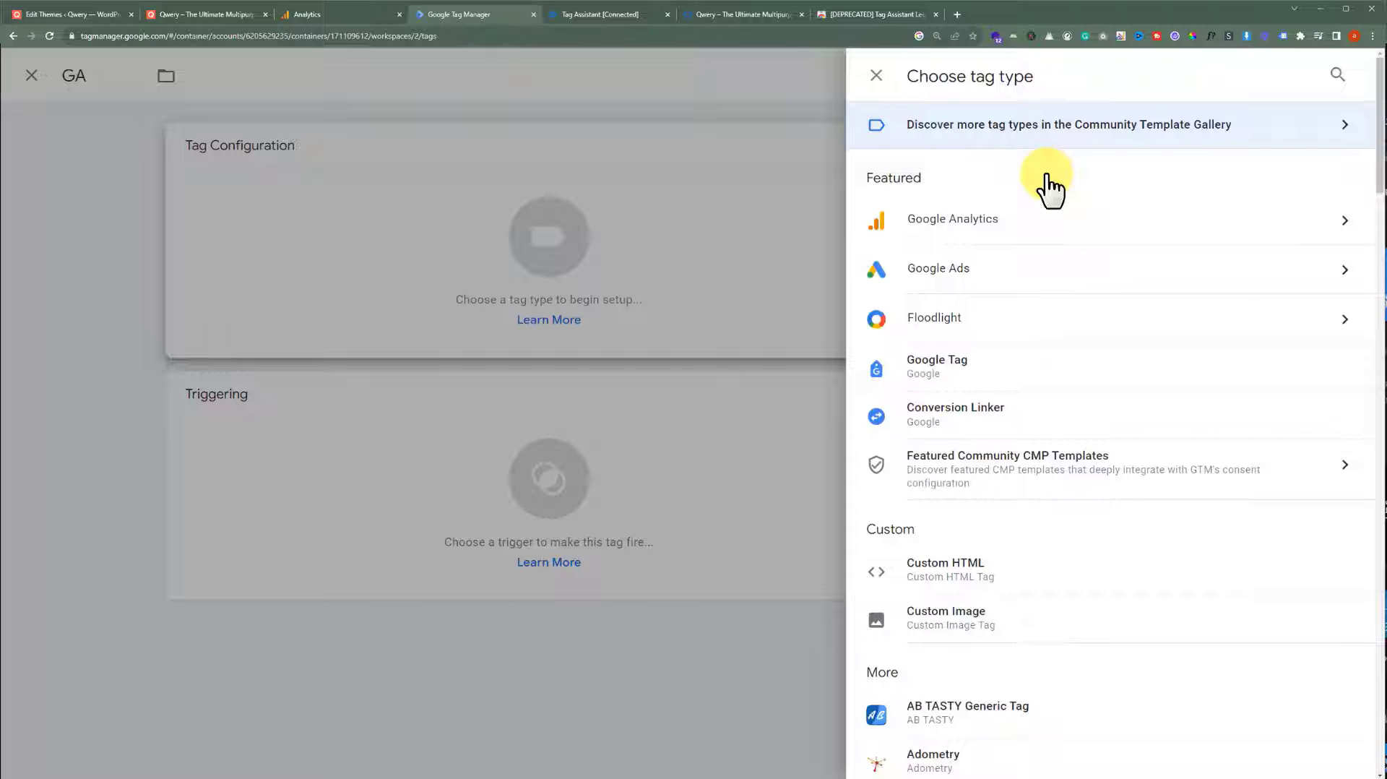
pyautogui.click(1025, 225)
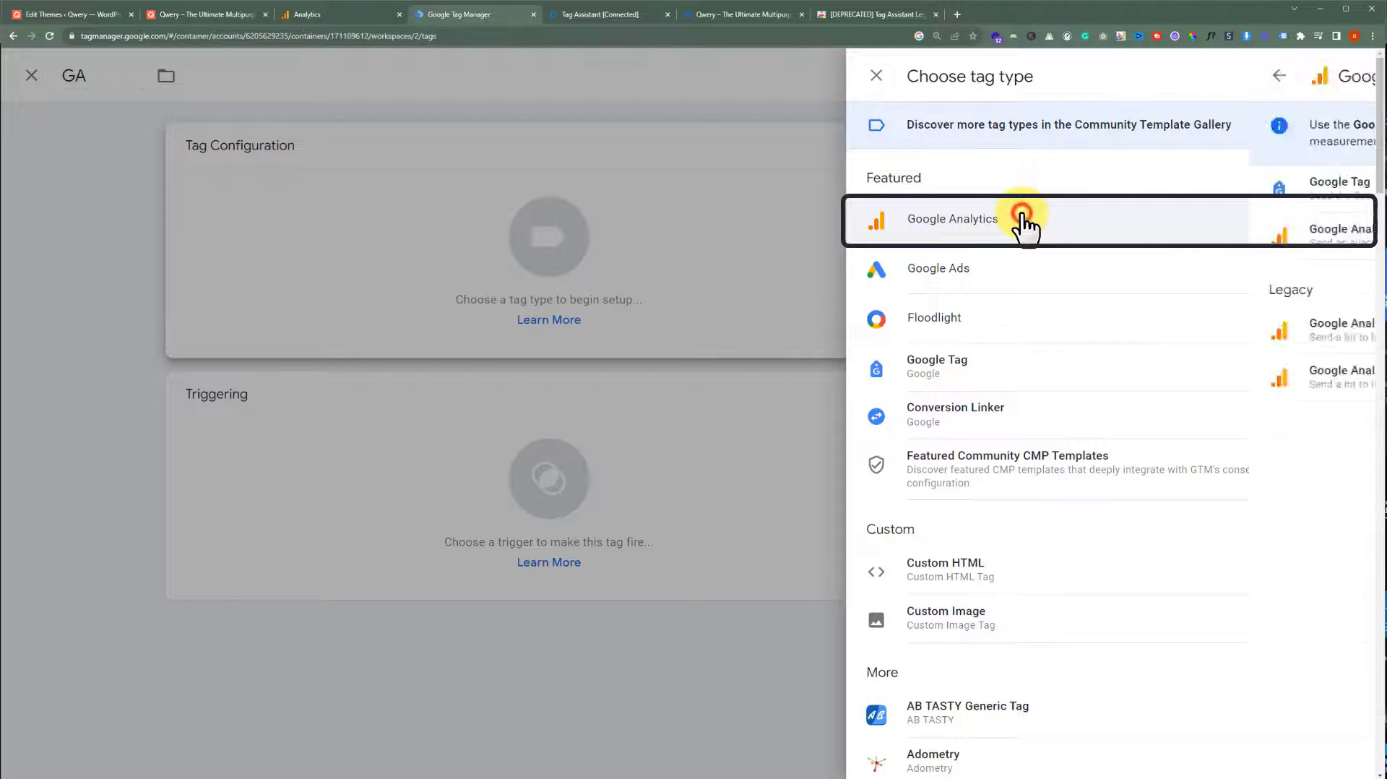
pyautogui.click(1025, 233)
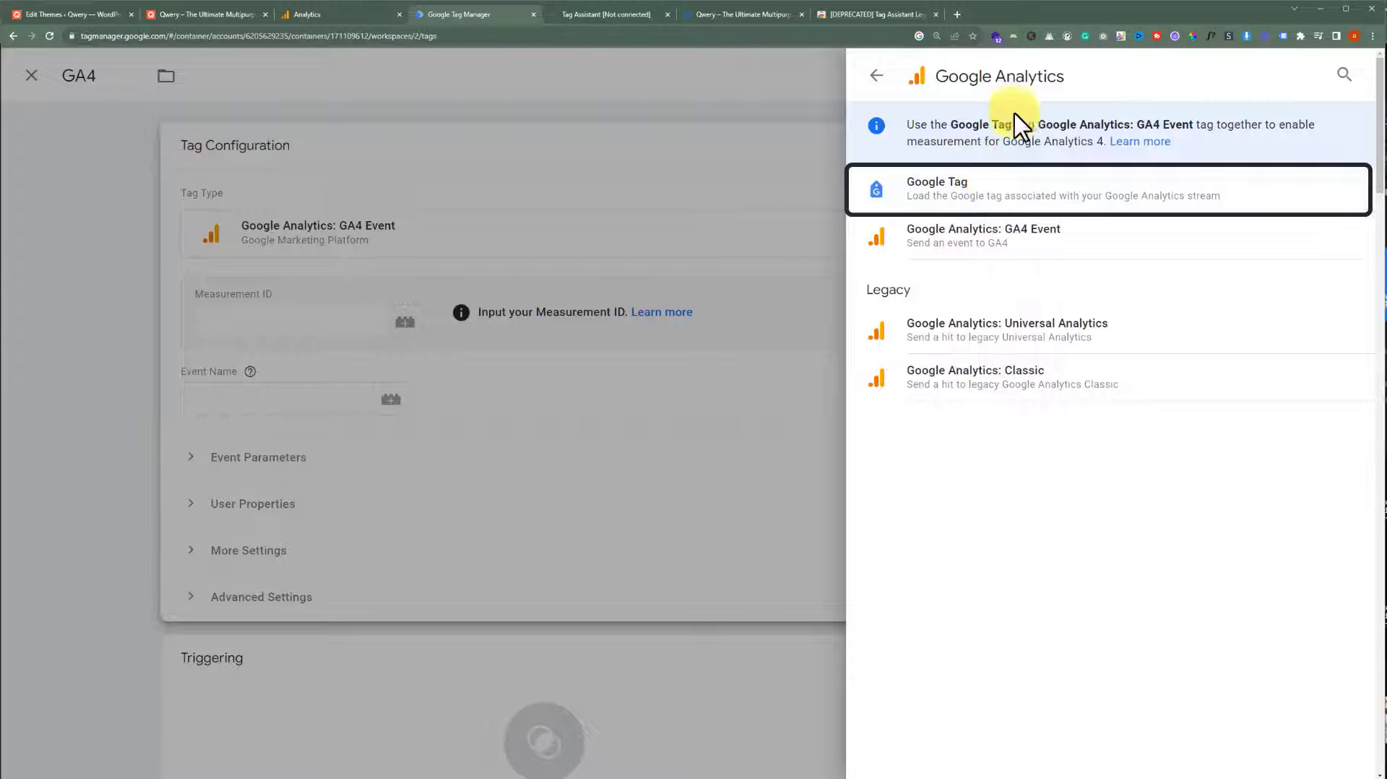
pyautogui.click(963, 186)
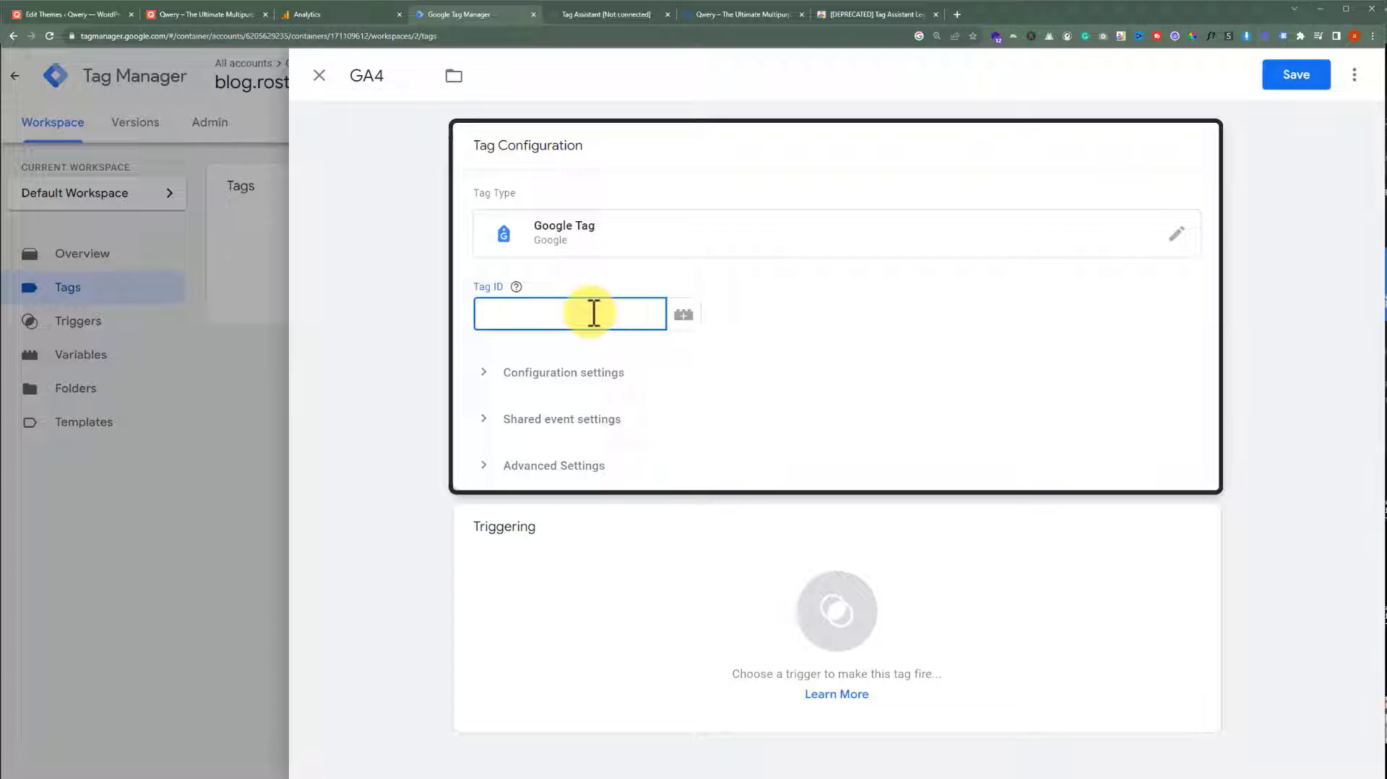
# Enter the copied measurement ID as the tag ID, add the All Pages trigger and save the tag.
pyautogui.write('G-ZV01L8TNP8')
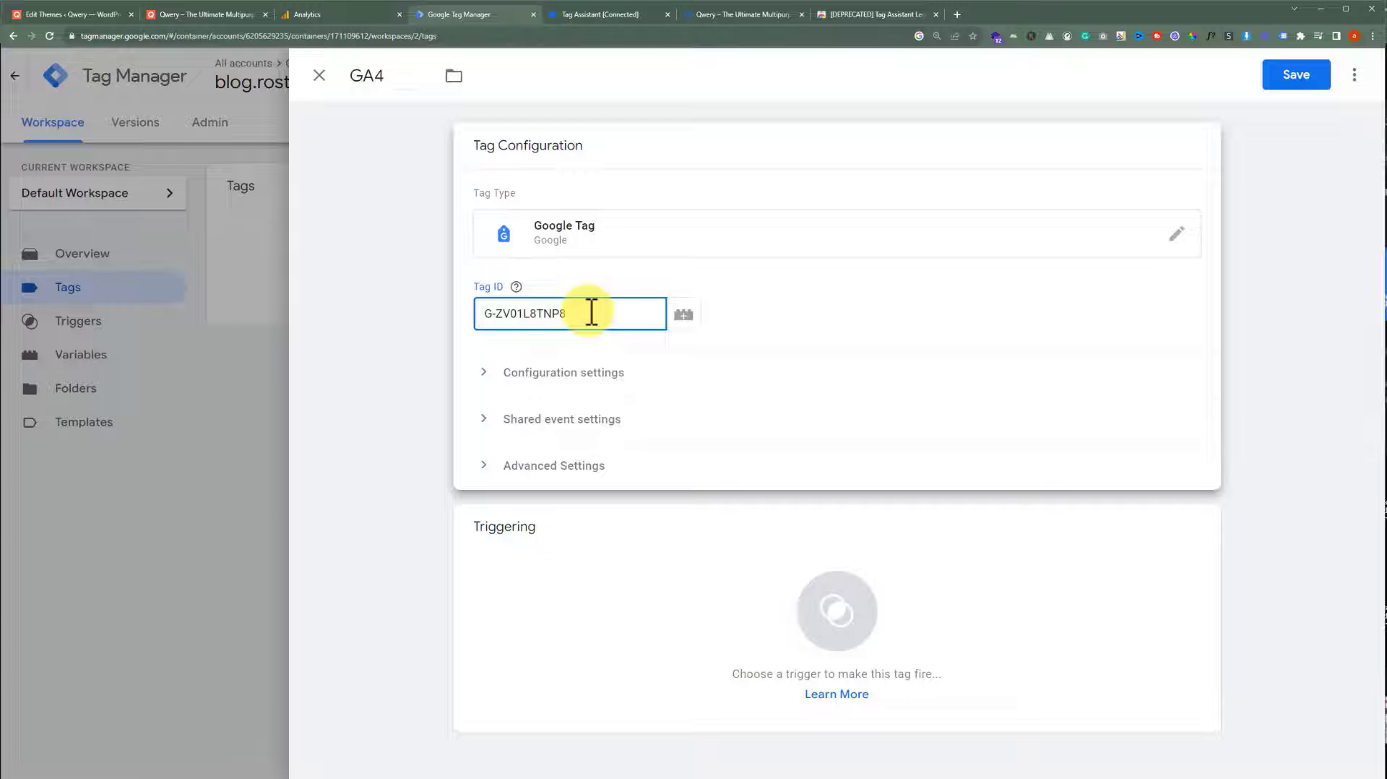
pyautogui.click(753, 589)
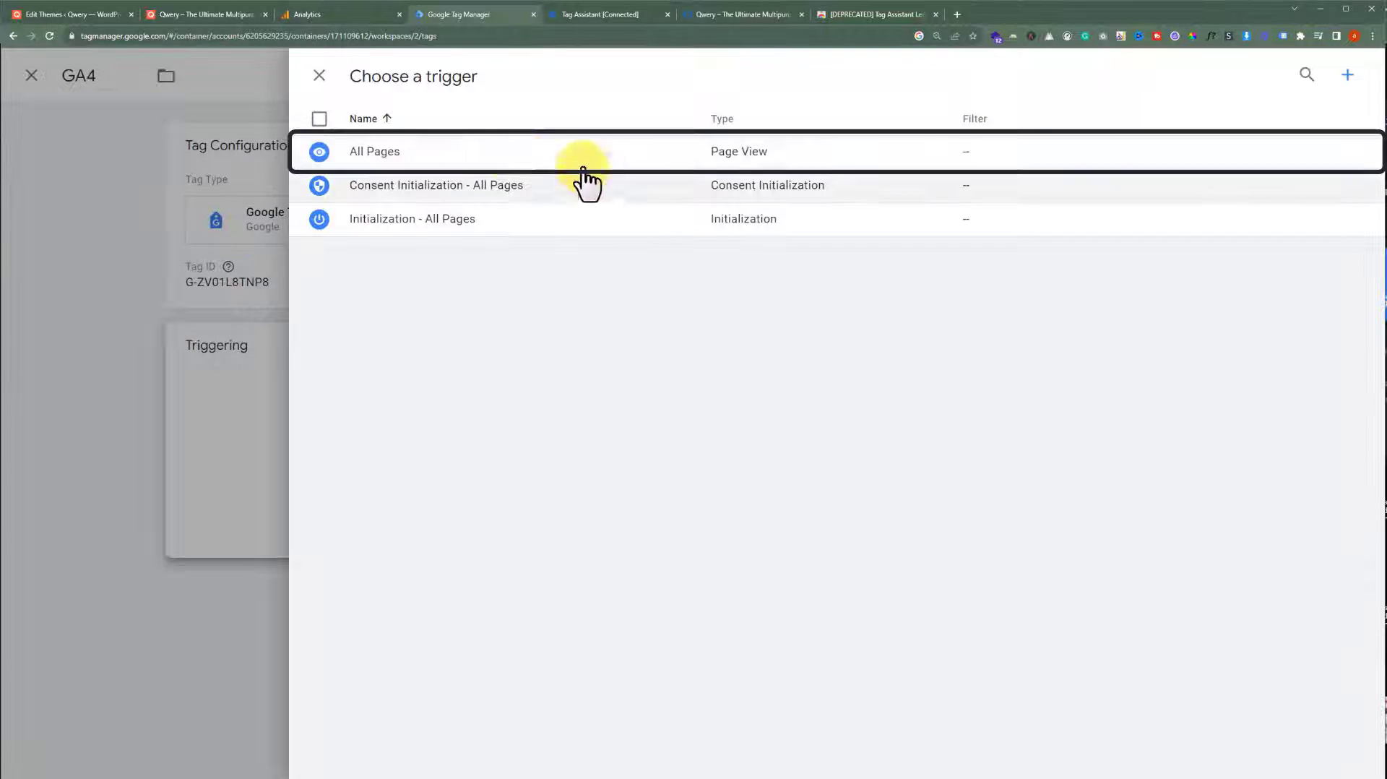
pyautogui.click(514, 156)
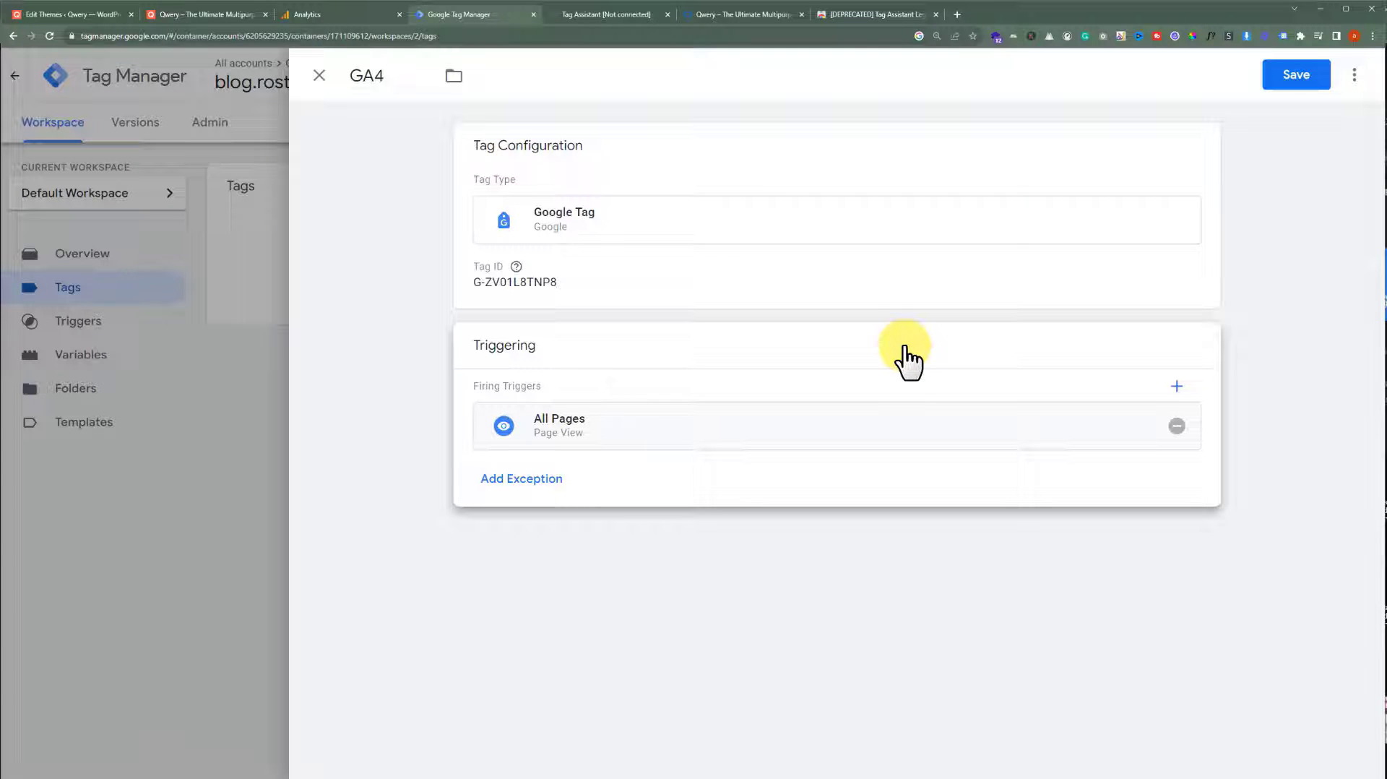
pyautogui.click(1294, 75)
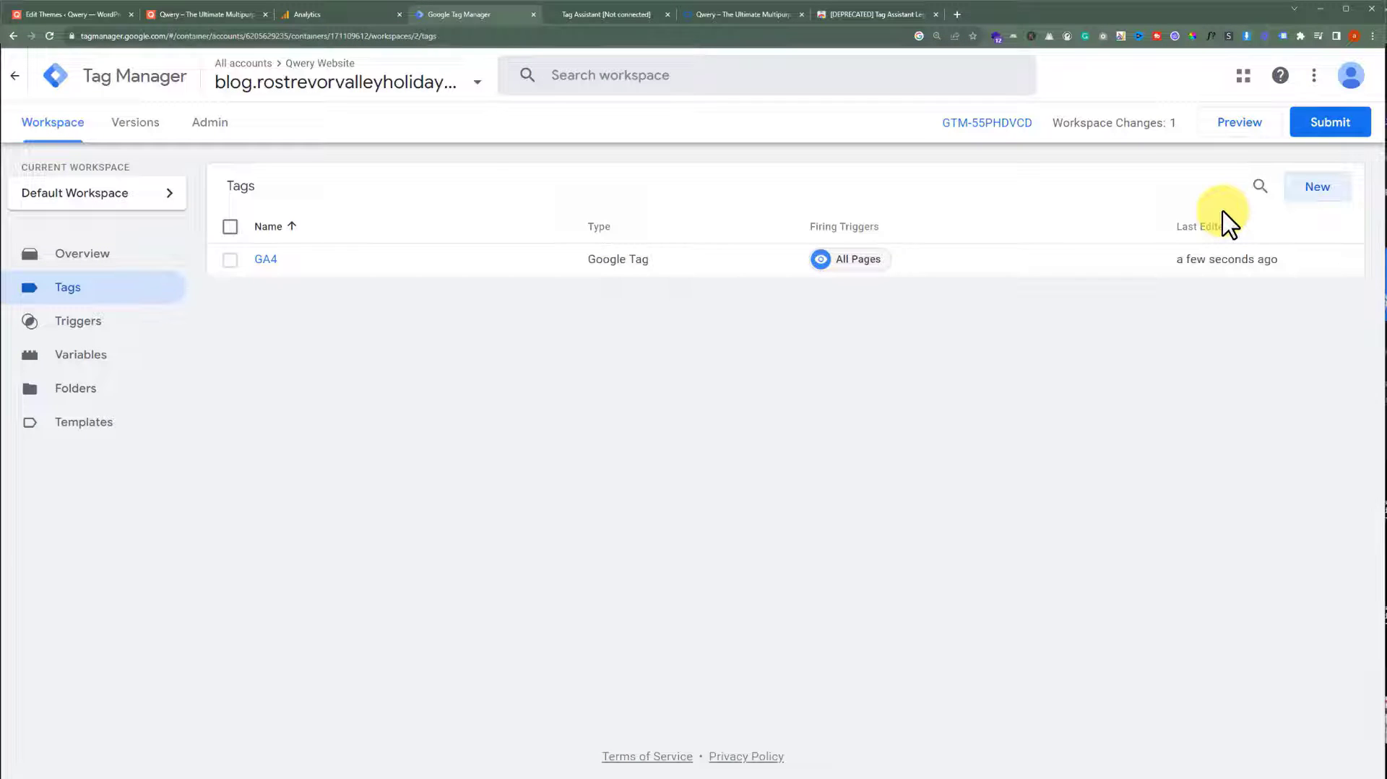
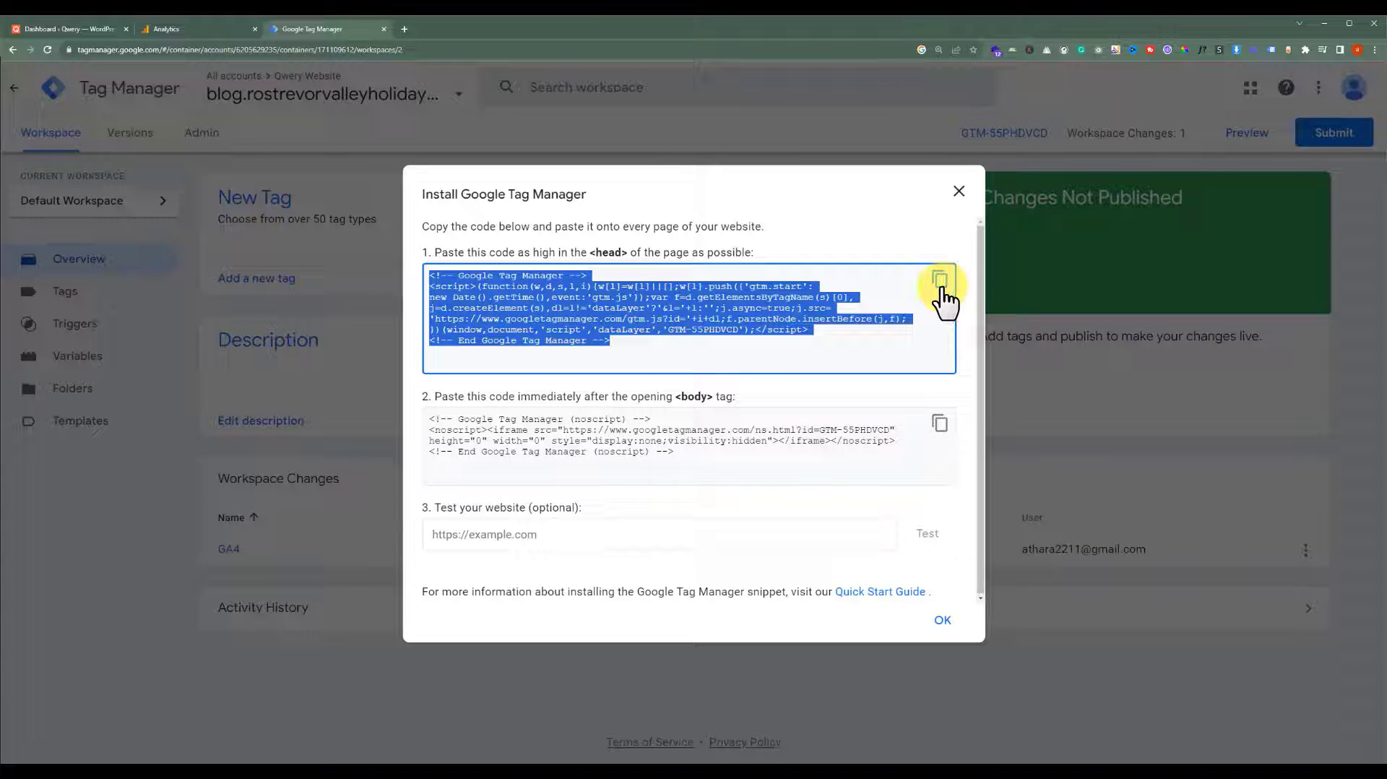
# Switch to the WordPress dashboard and open the Google Analytics section of the ThemeREX Addons API settings.
pyautogui.click(62, 29)
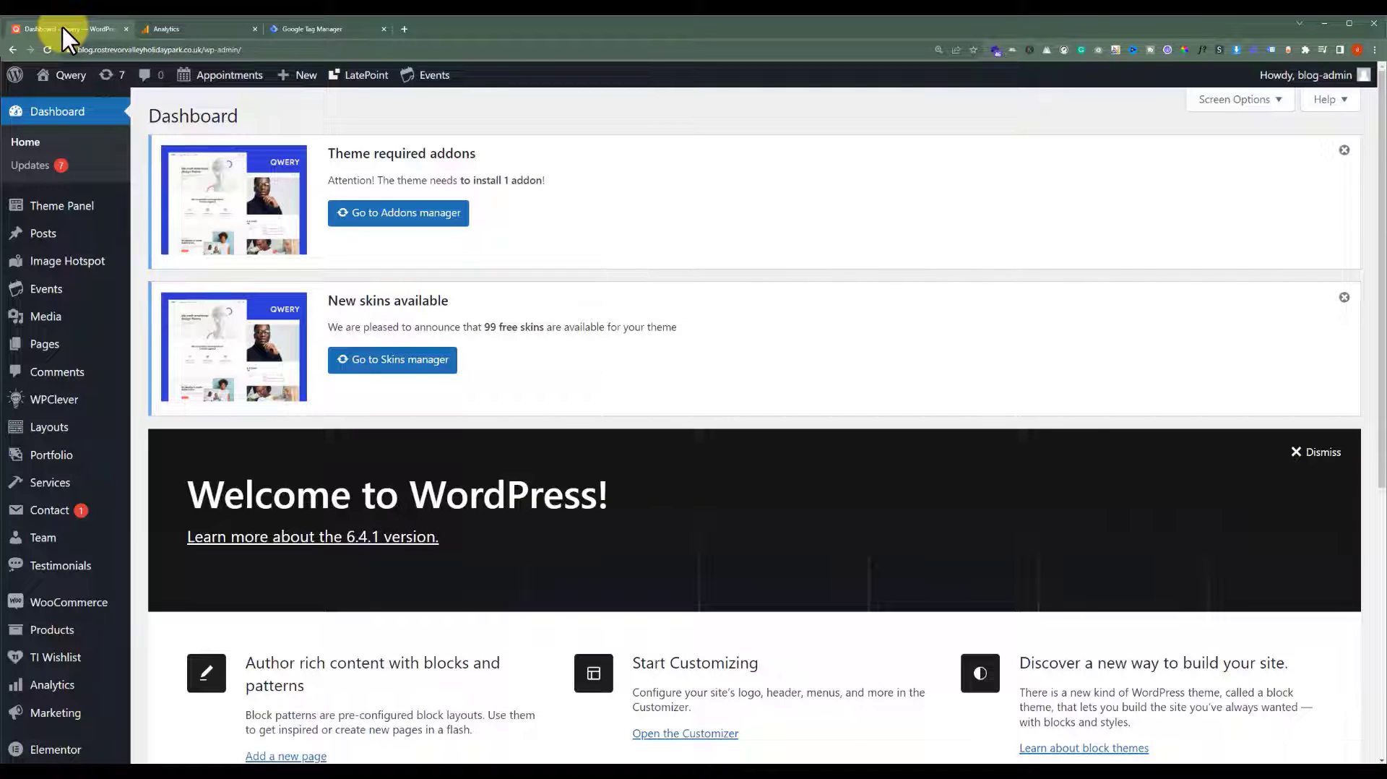
pyautogui.moveTo(79, 208)
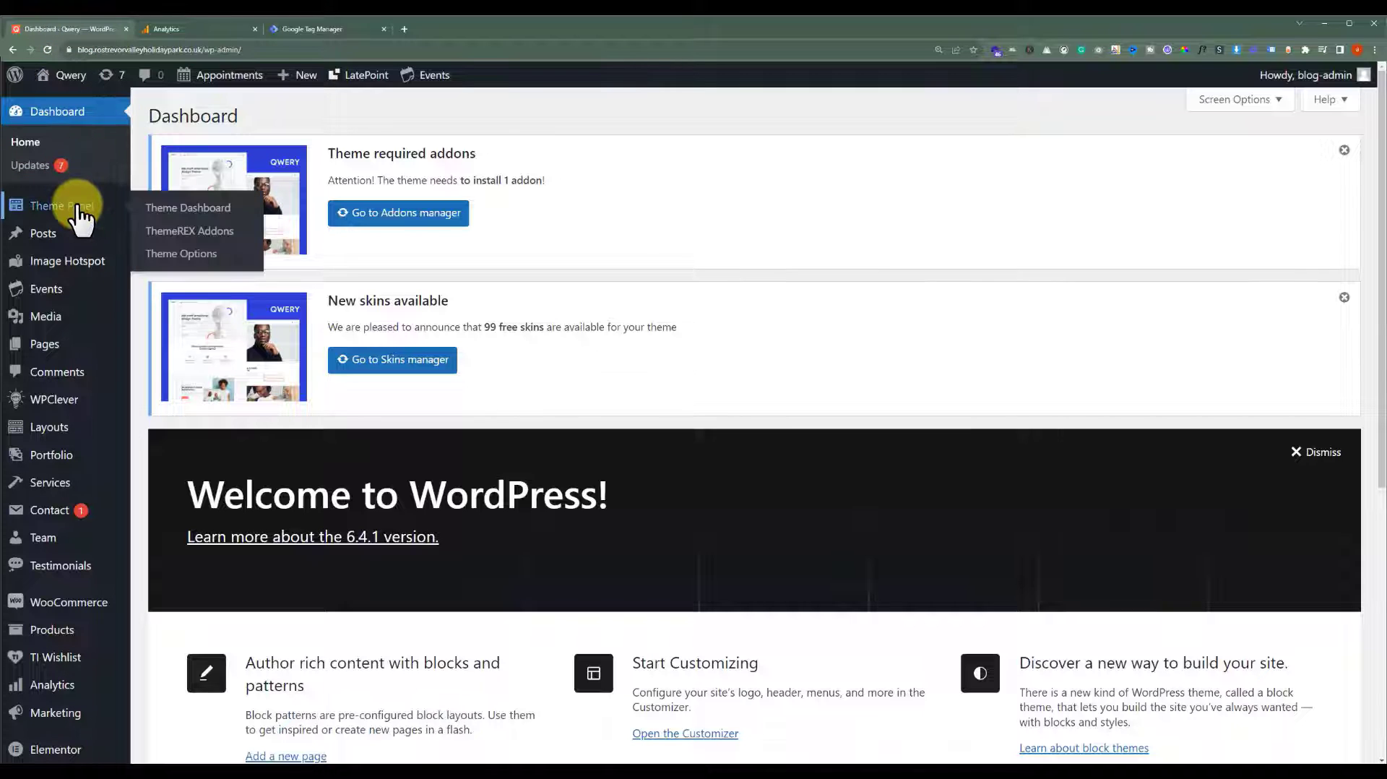
pyautogui.click(177, 231)
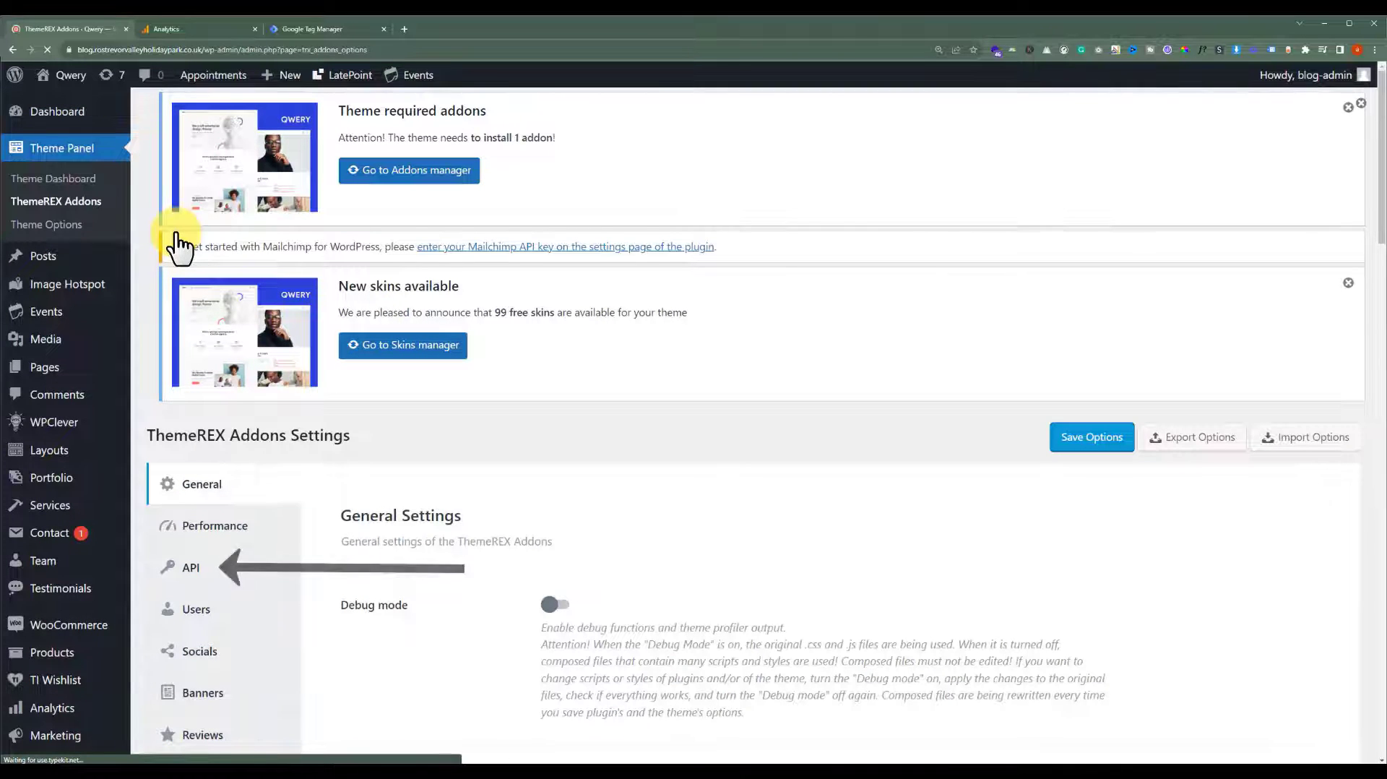
pyautogui.click(188, 568)
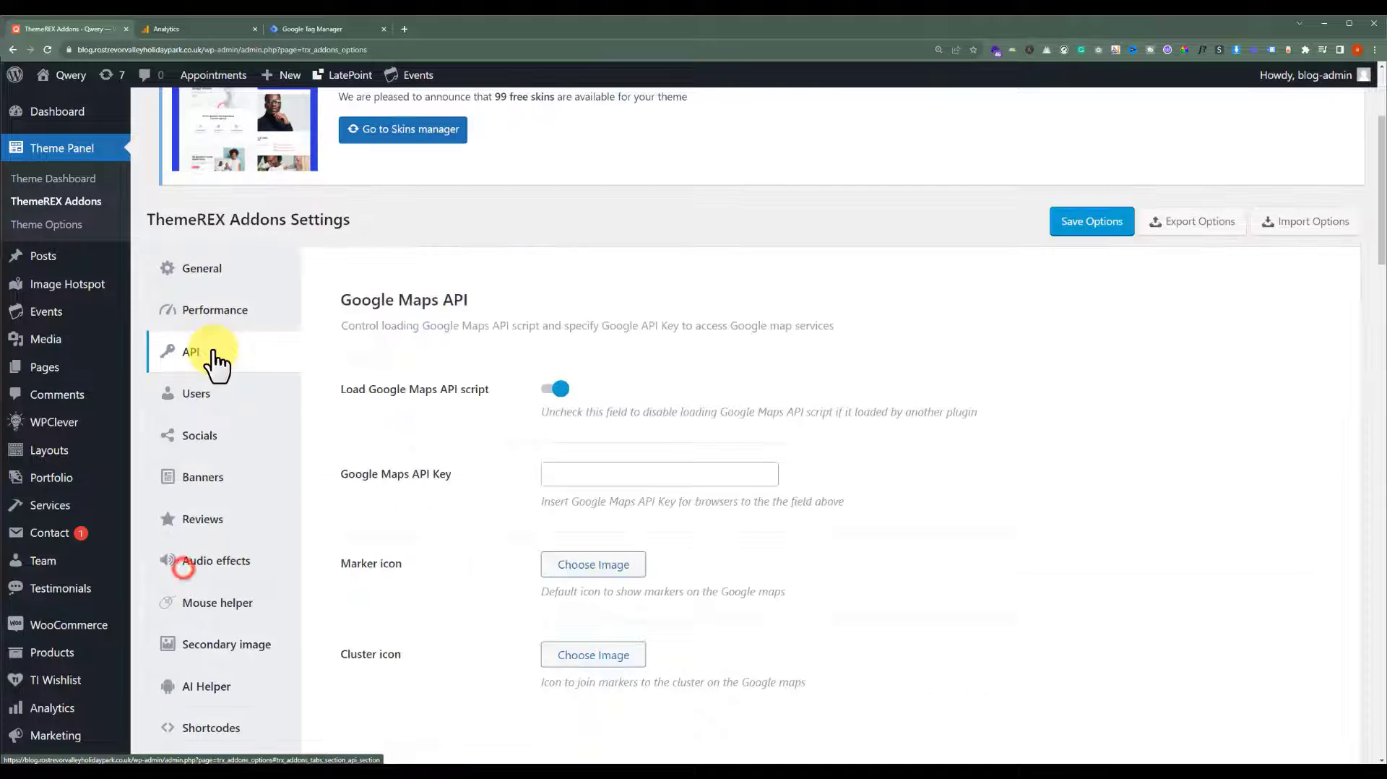
pyautogui.scroll(-10, 388, 377)
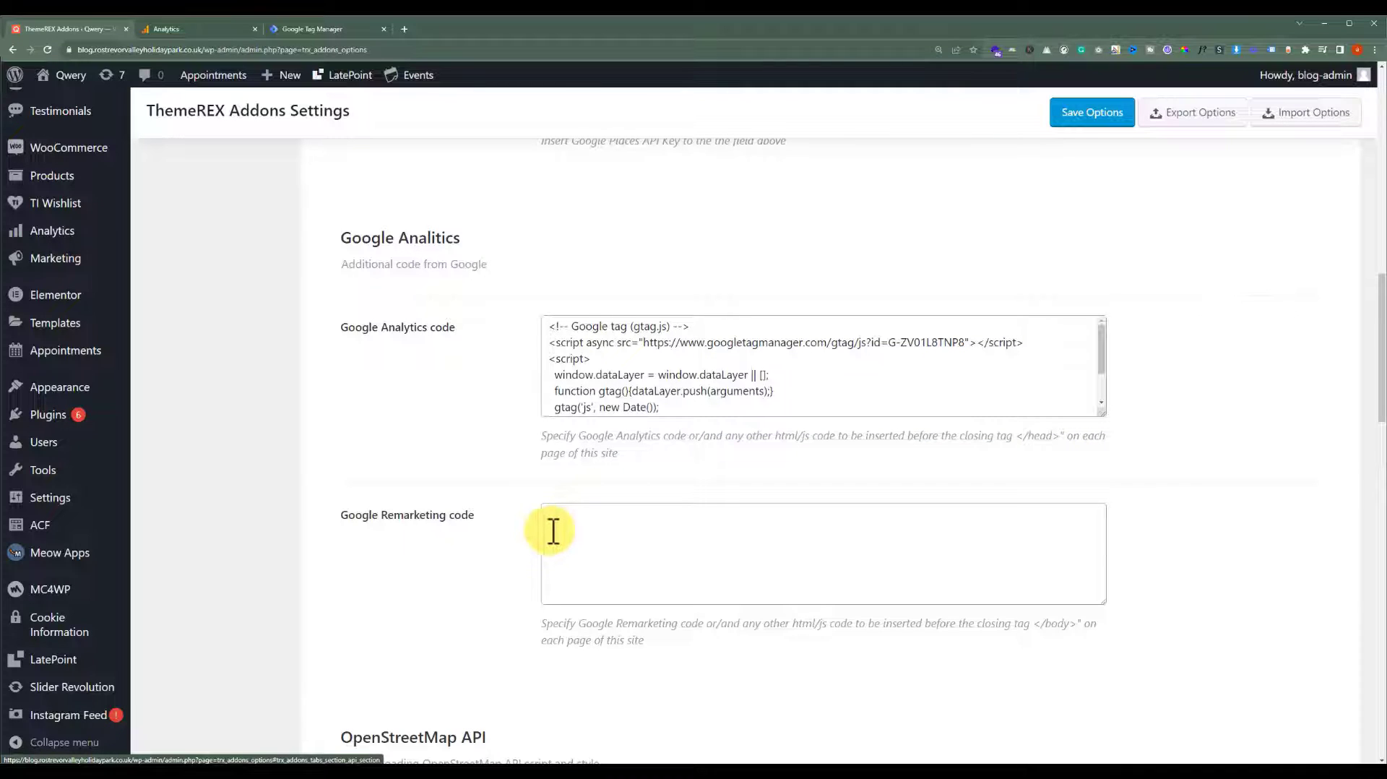
# Replace all the existing Google Analytics code with the copied Google Tag Manager head snippet.
pyautogui.click(659, 392)
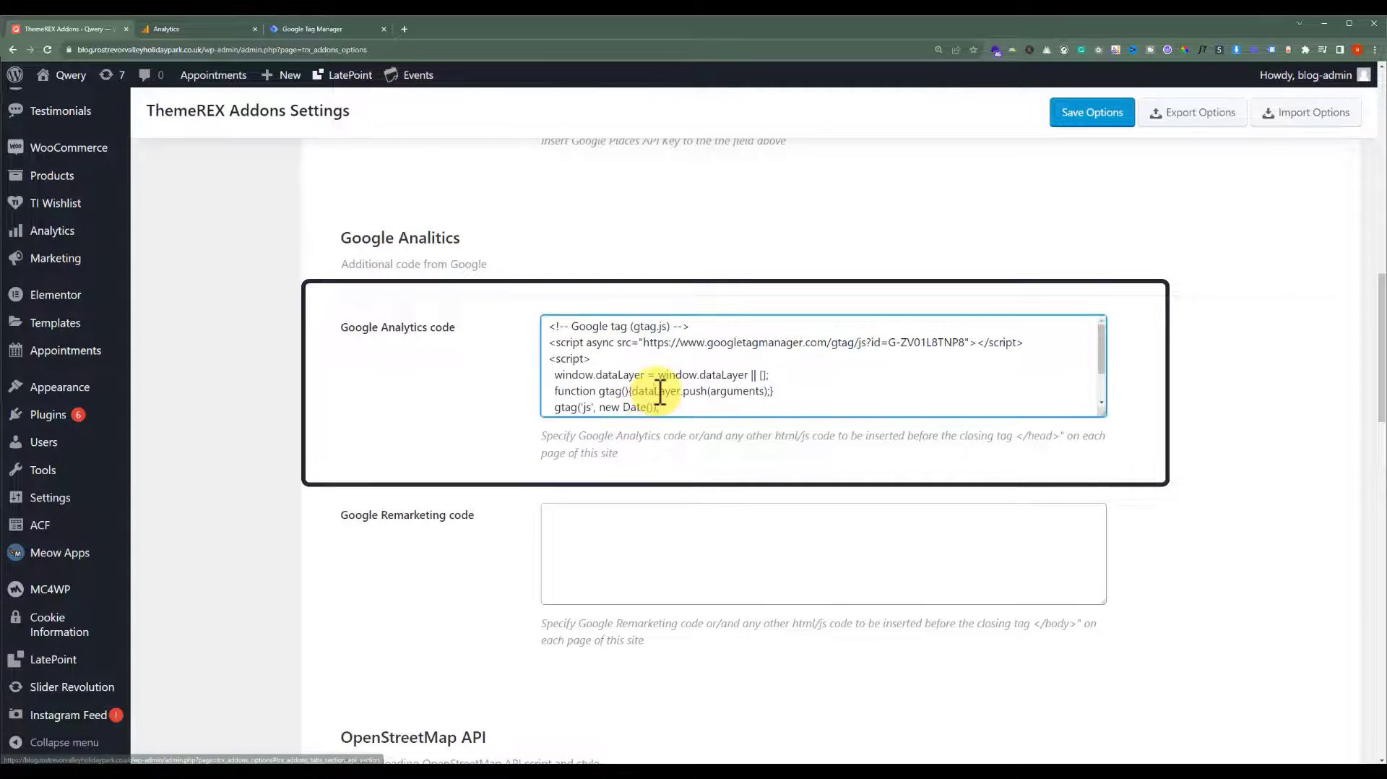
pyautogui.hotkey('ctrl', 'a')
pyautogui.rightClick(658, 385)
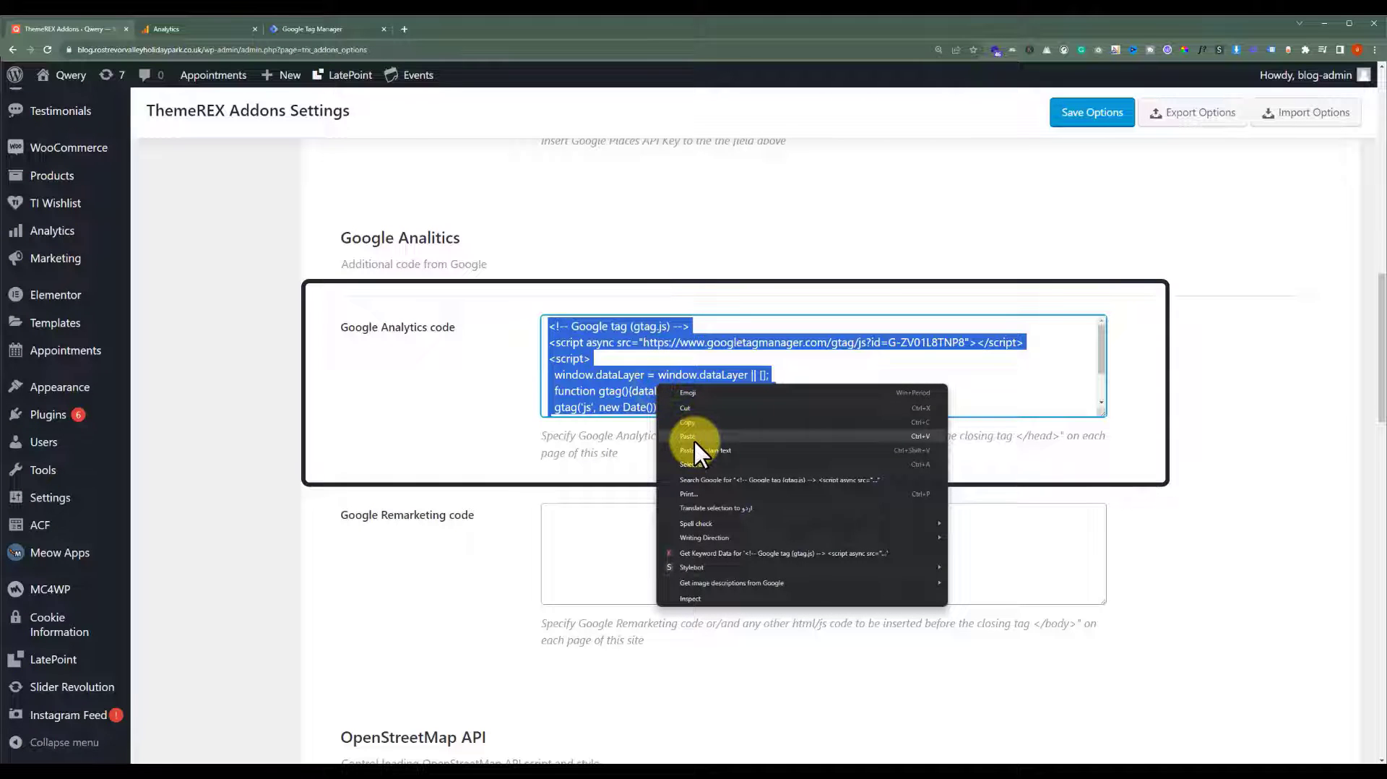
pyautogui.click(692, 436)
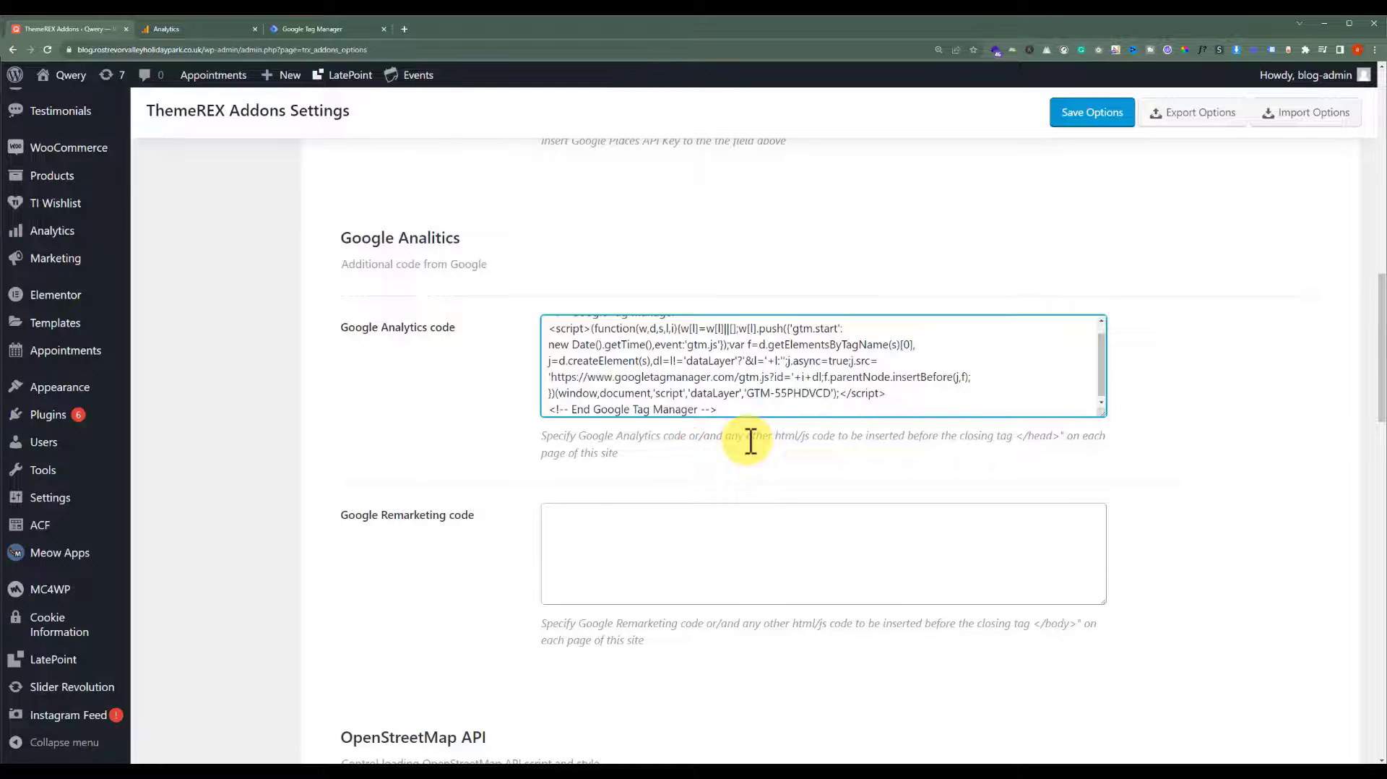
# Copy the body noscript snippet from Google Tag Manager, paste it as the Google Remarketing code in ThemeREX Addons and save the options.
pyautogui.click(345, 33)
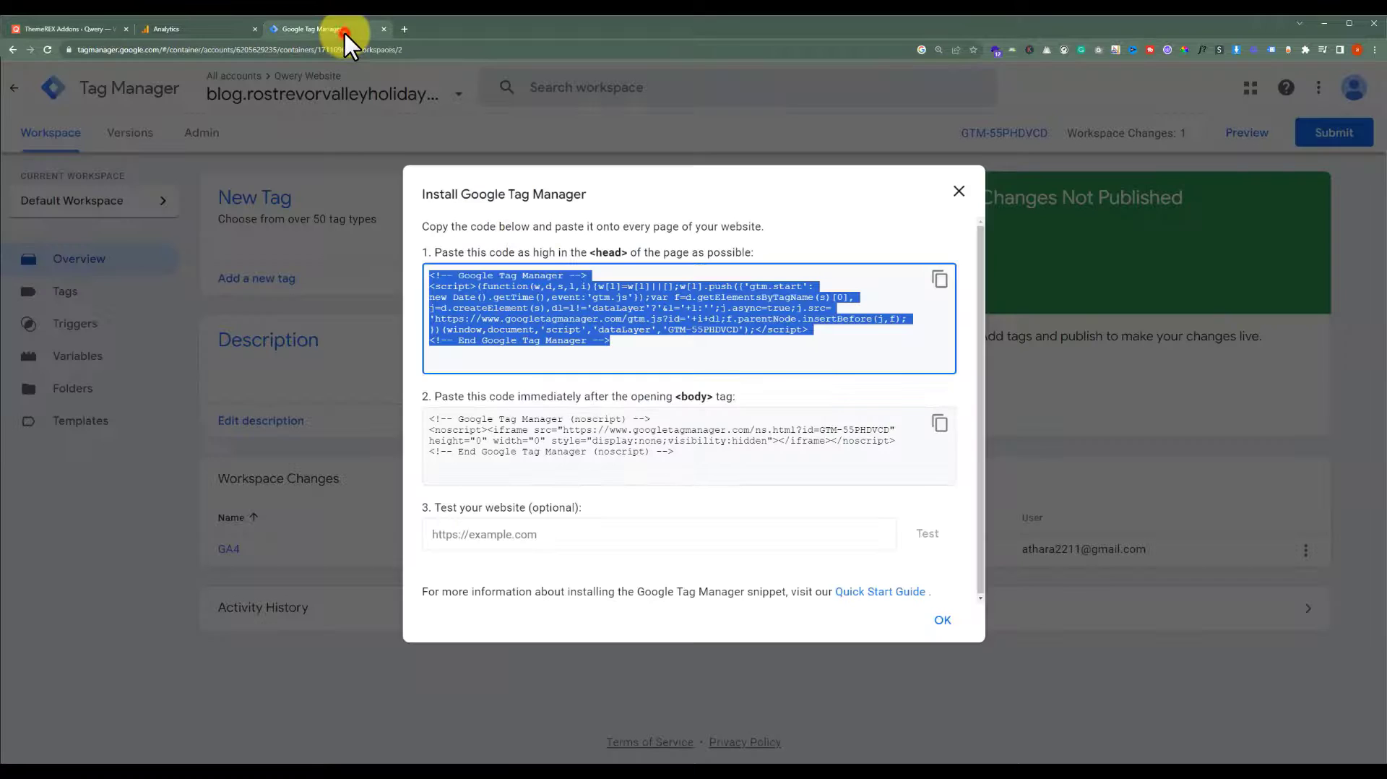
pyautogui.click(937, 426)
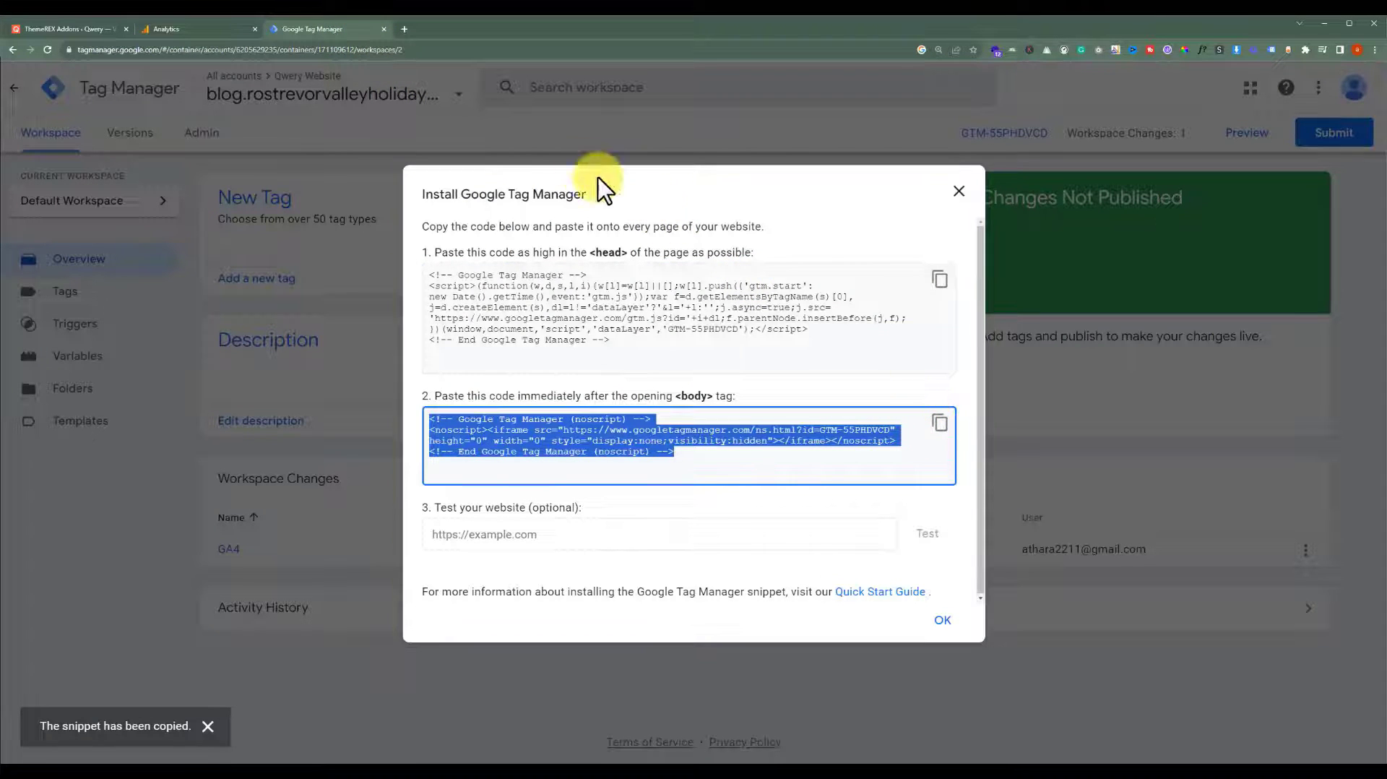
pyautogui.click(102, 32)
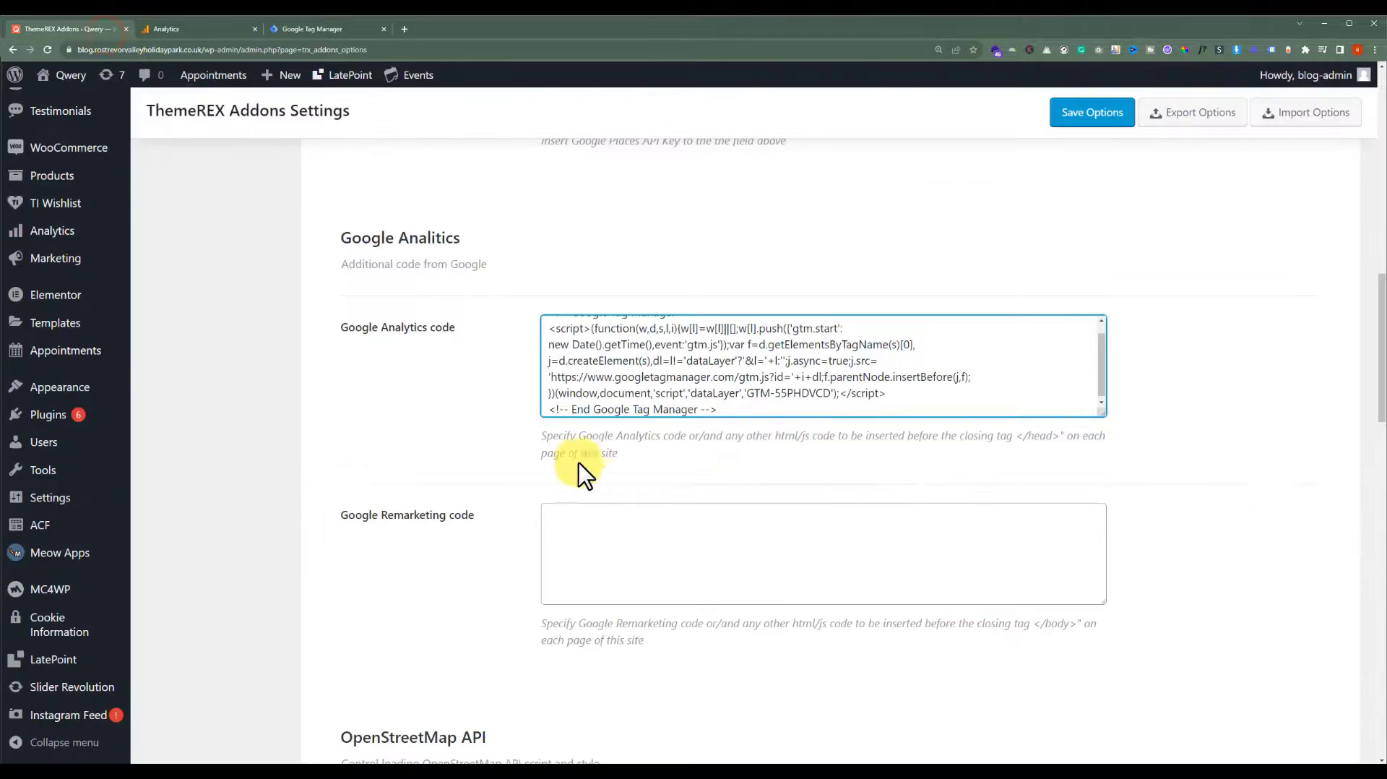
pyautogui.click(616, 523)
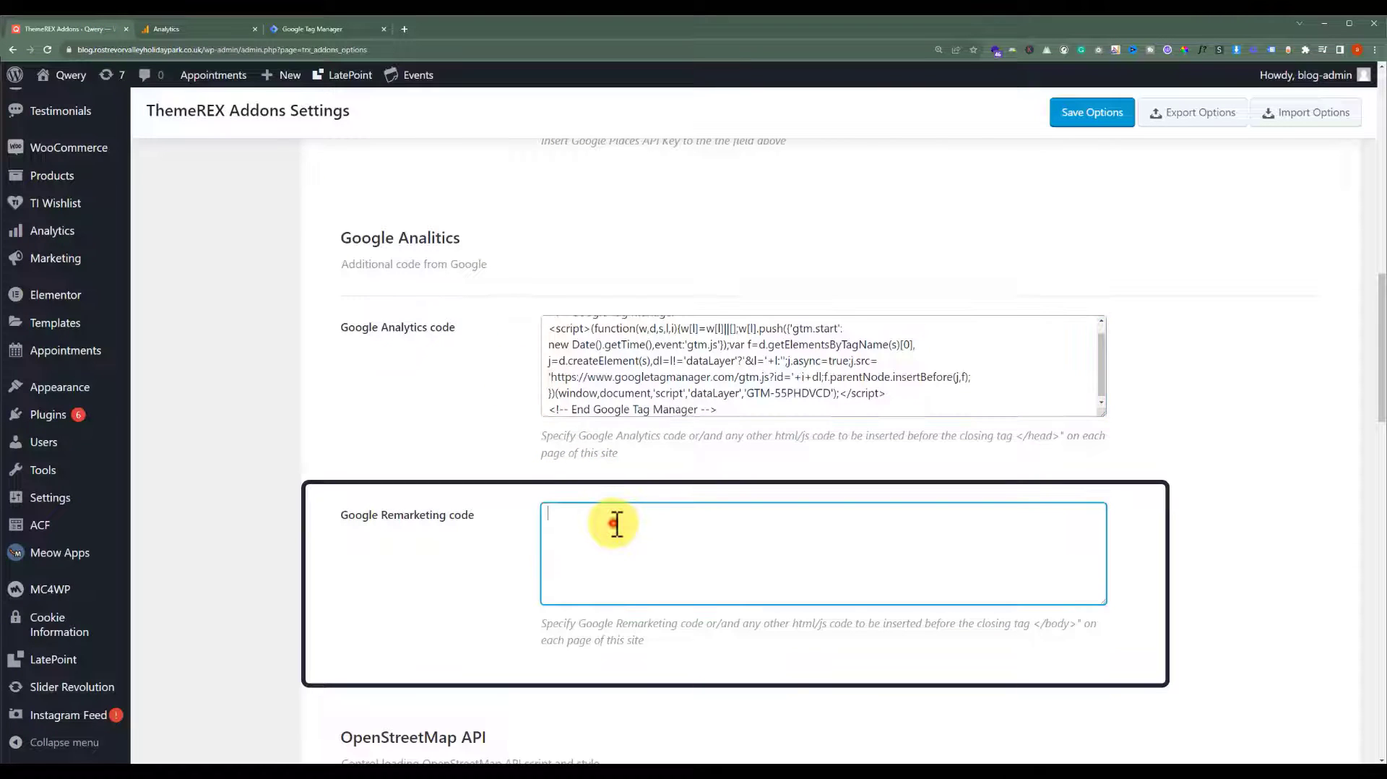
pyautogui.rightClick(614, 523)
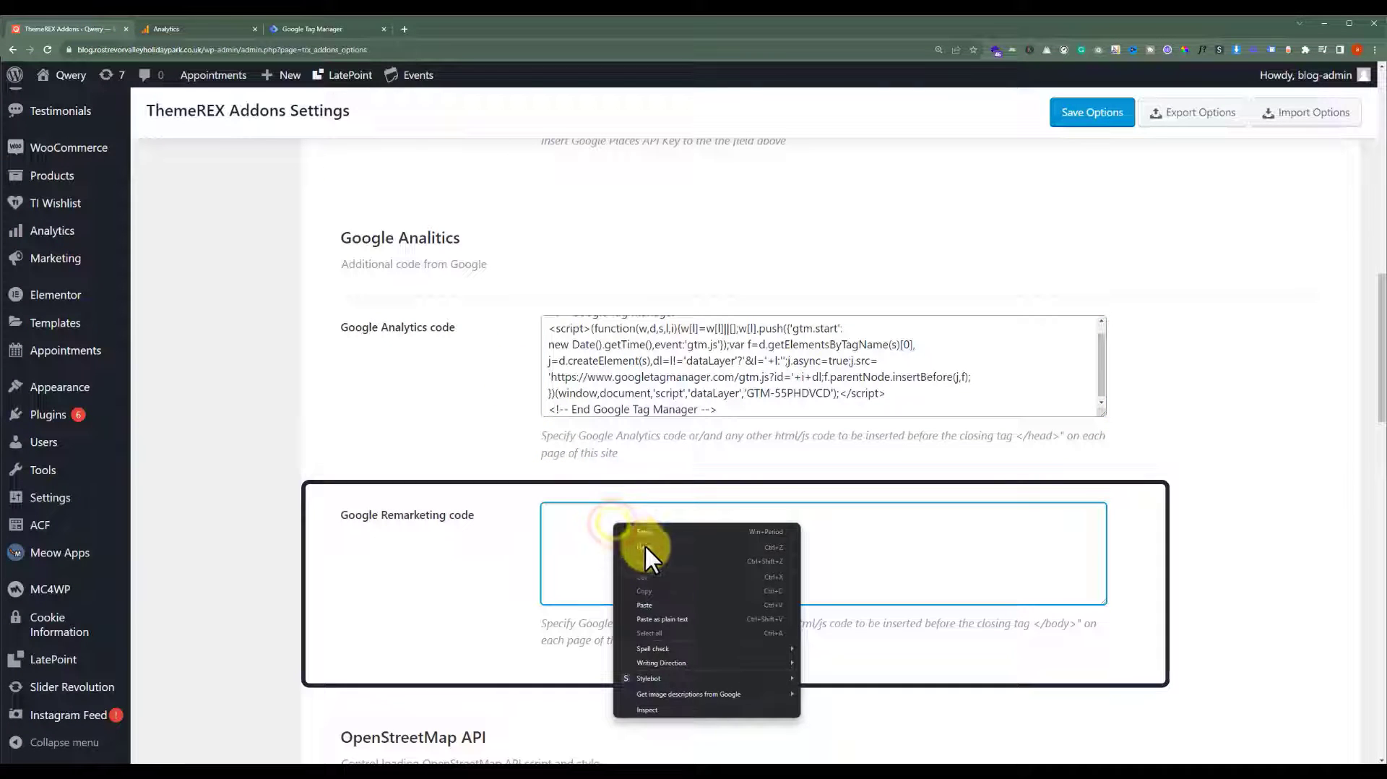
pyautogui.click(666, 609)
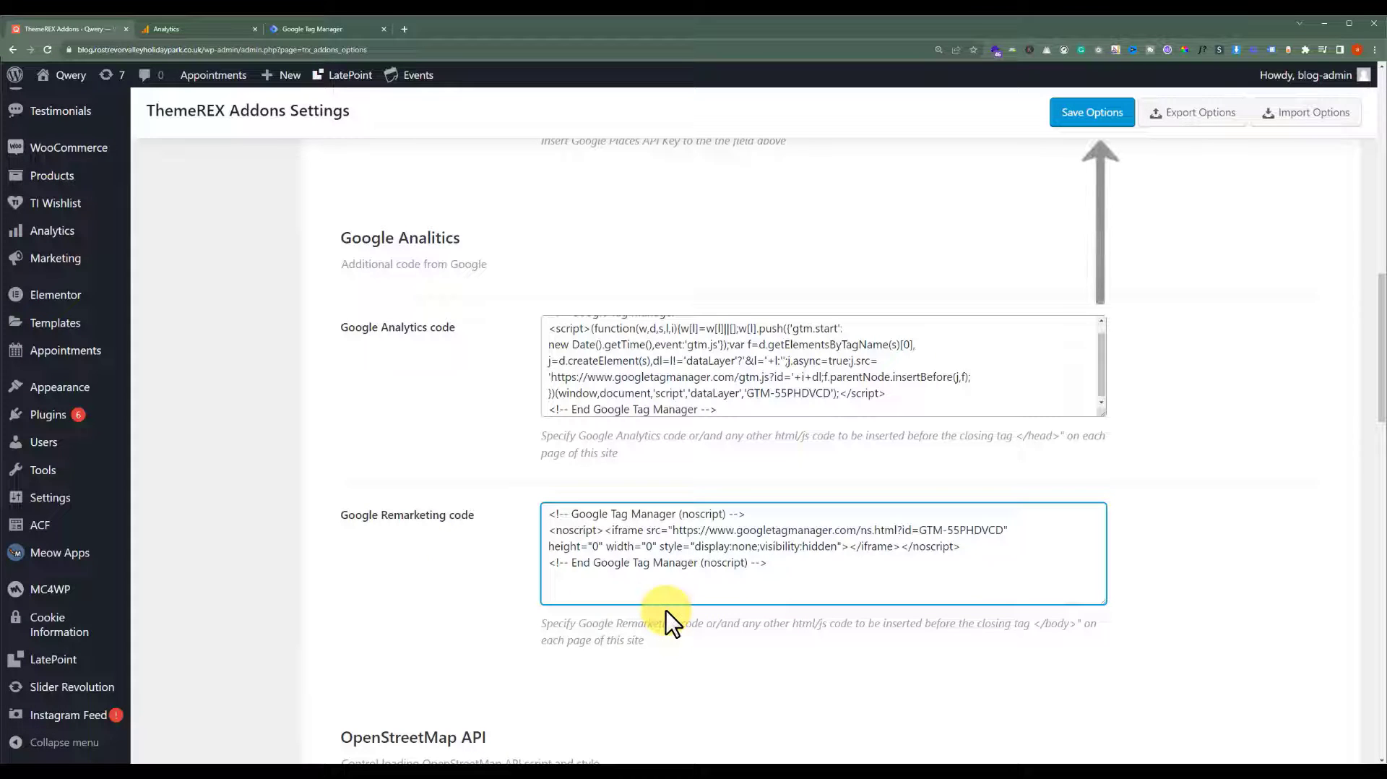
pyautogui.click(1102, 115)
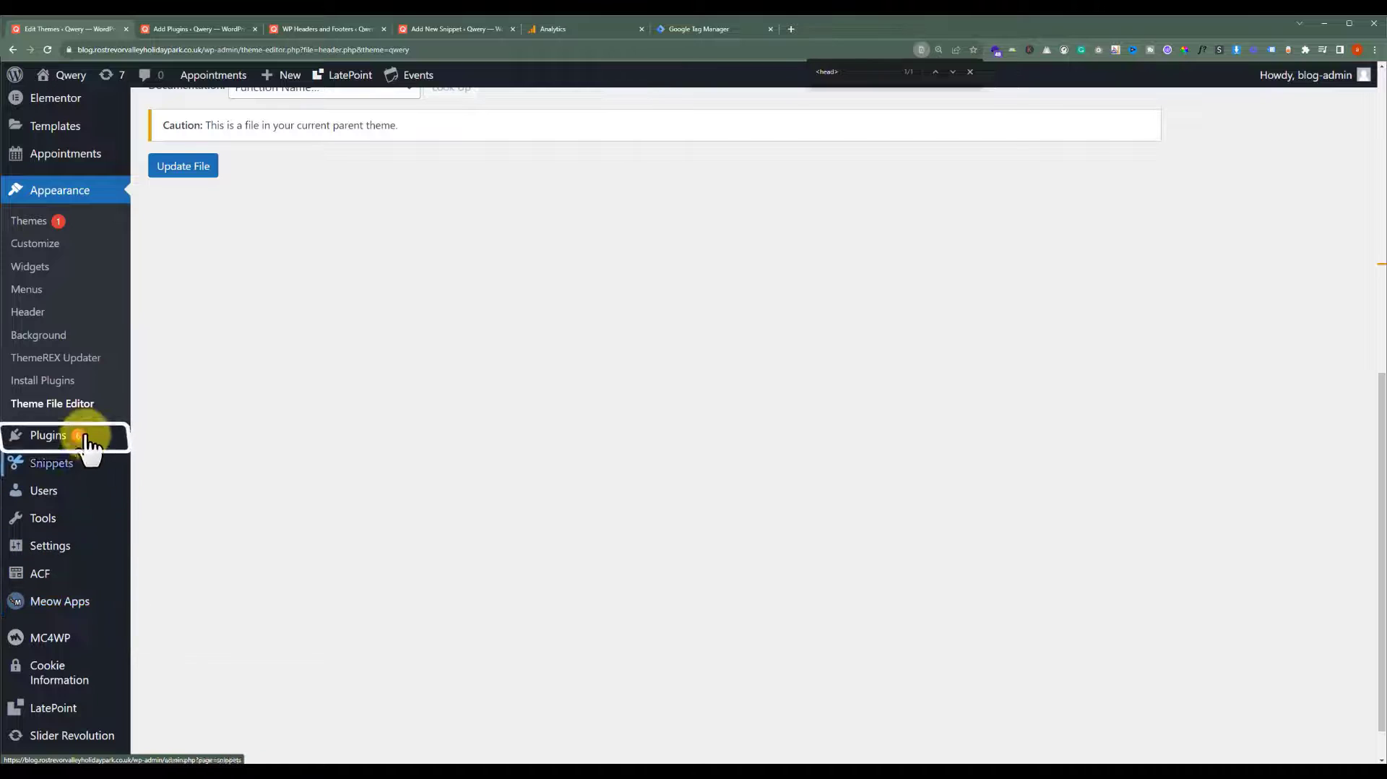
# Review the WordPress plugin search results for "insert header and footer" and the script areas on the WP Headers and Footers settings page.
pyautogui.moveTo(86, 442)
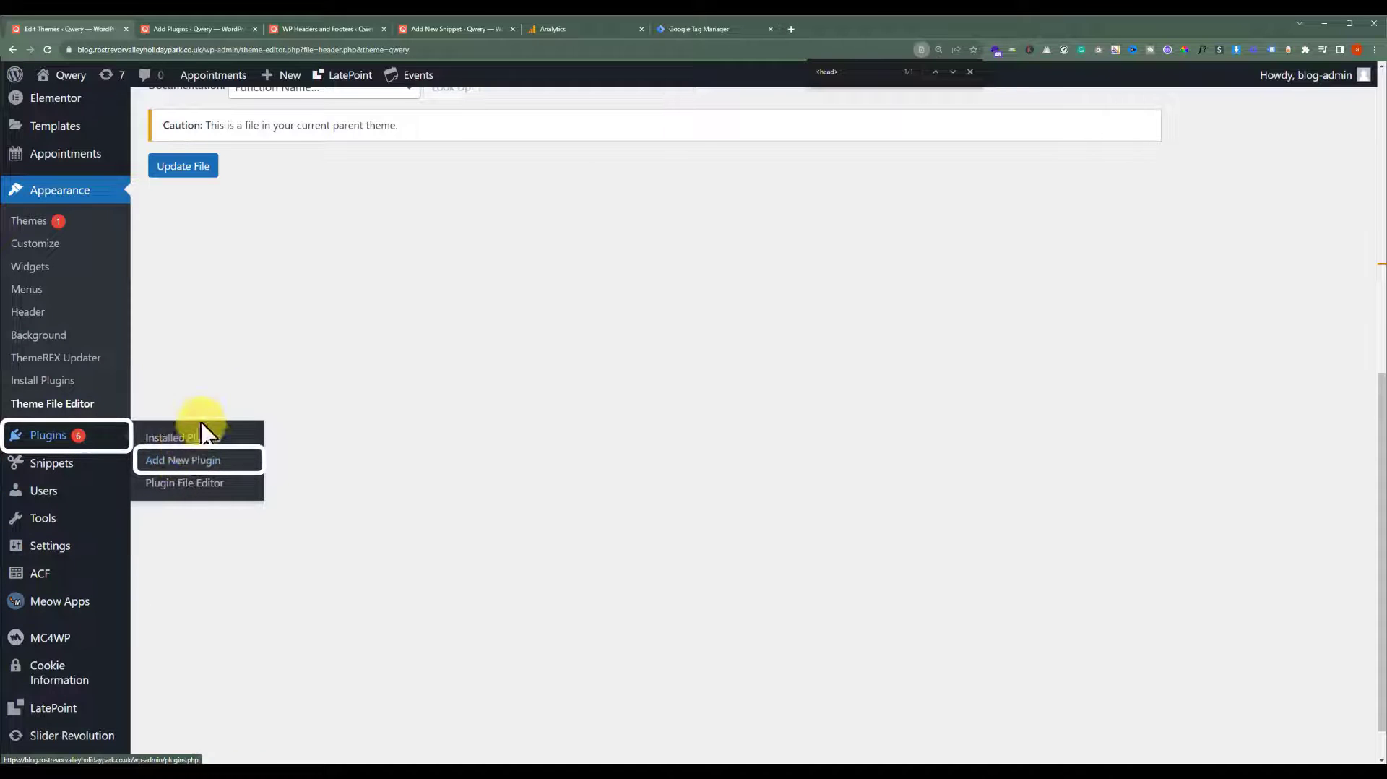
pyautogui.click(212, 29)
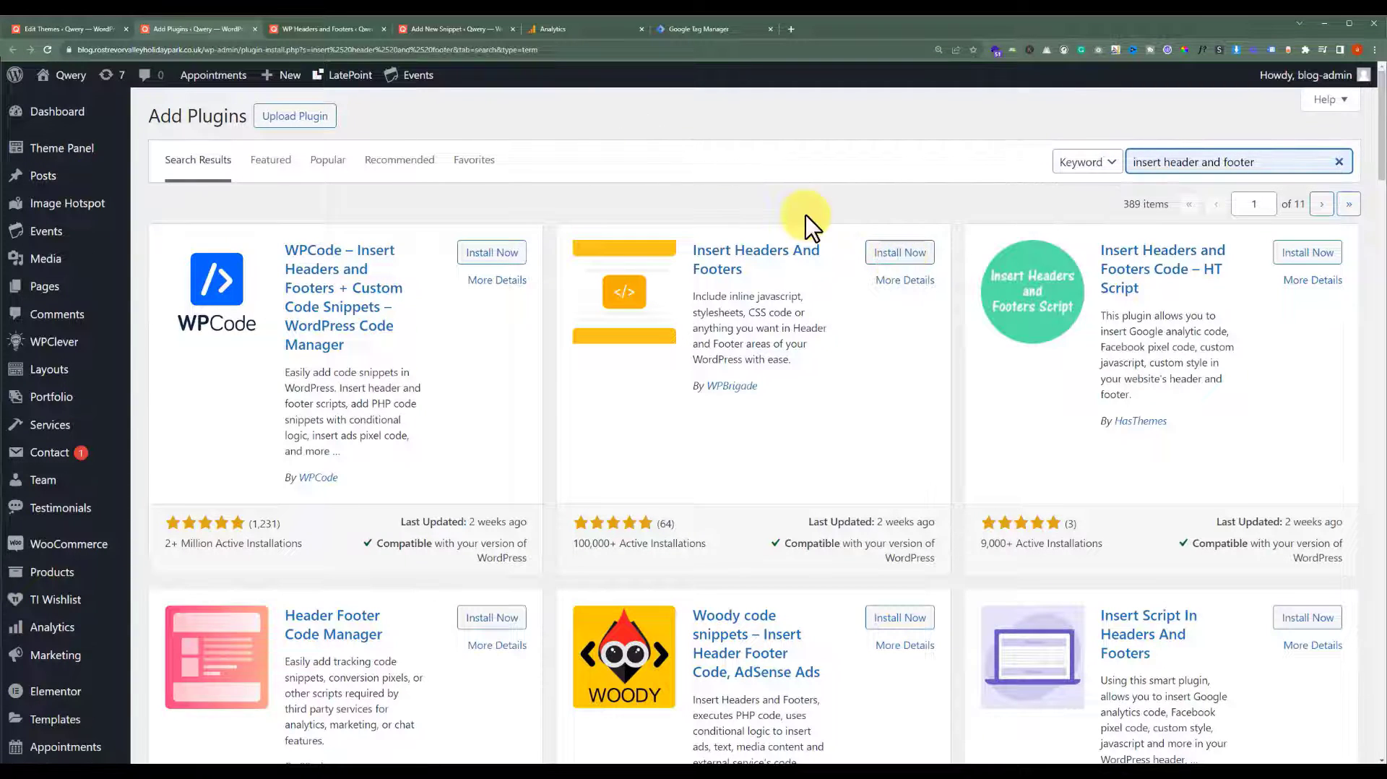
pyautogui.click(328, 28)
pyautogui.scroll(-6, 446, 411)
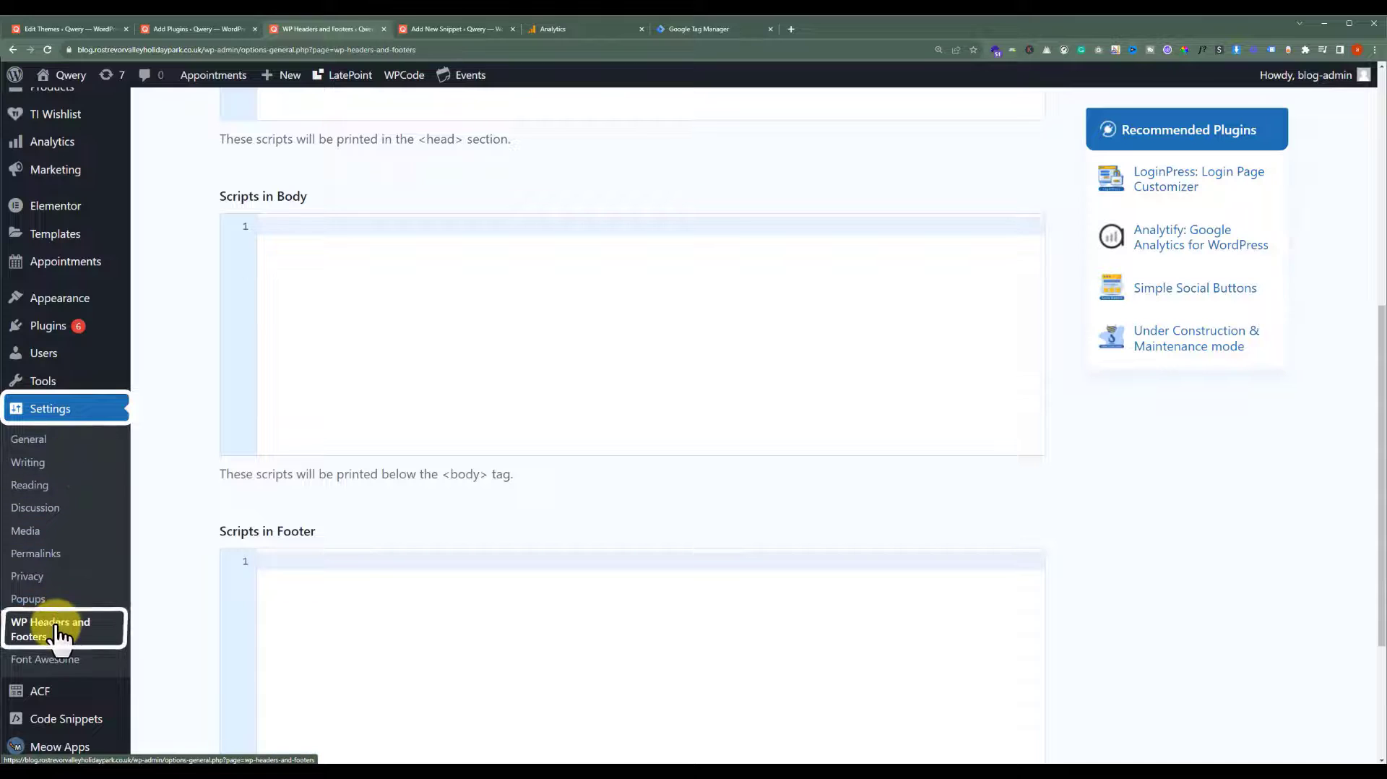
pyautogui.scroll(5, 626, 396)
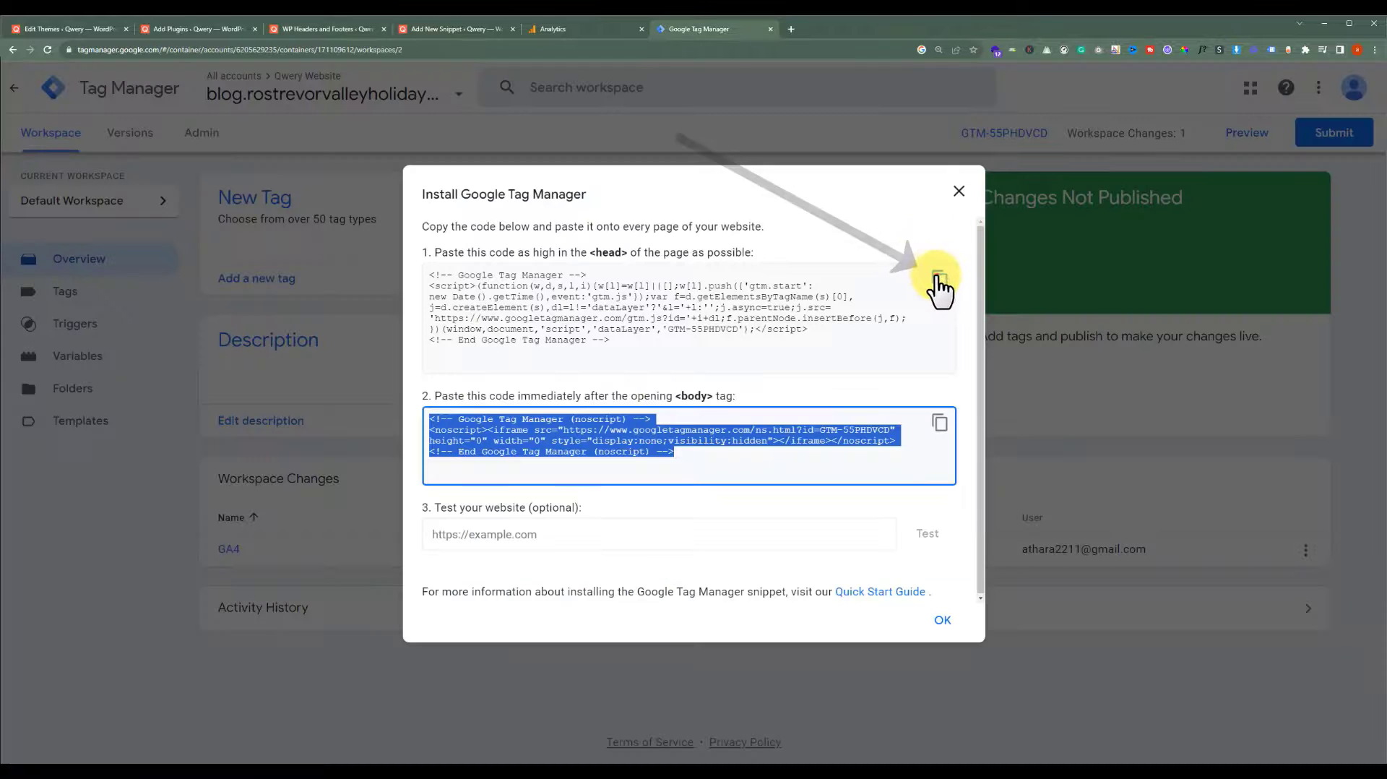
# Copy the head snippet from Google Tag Manager and paste it into Scripts in Header of WP Headers and Footers.
pyautogui.click(939, 279)
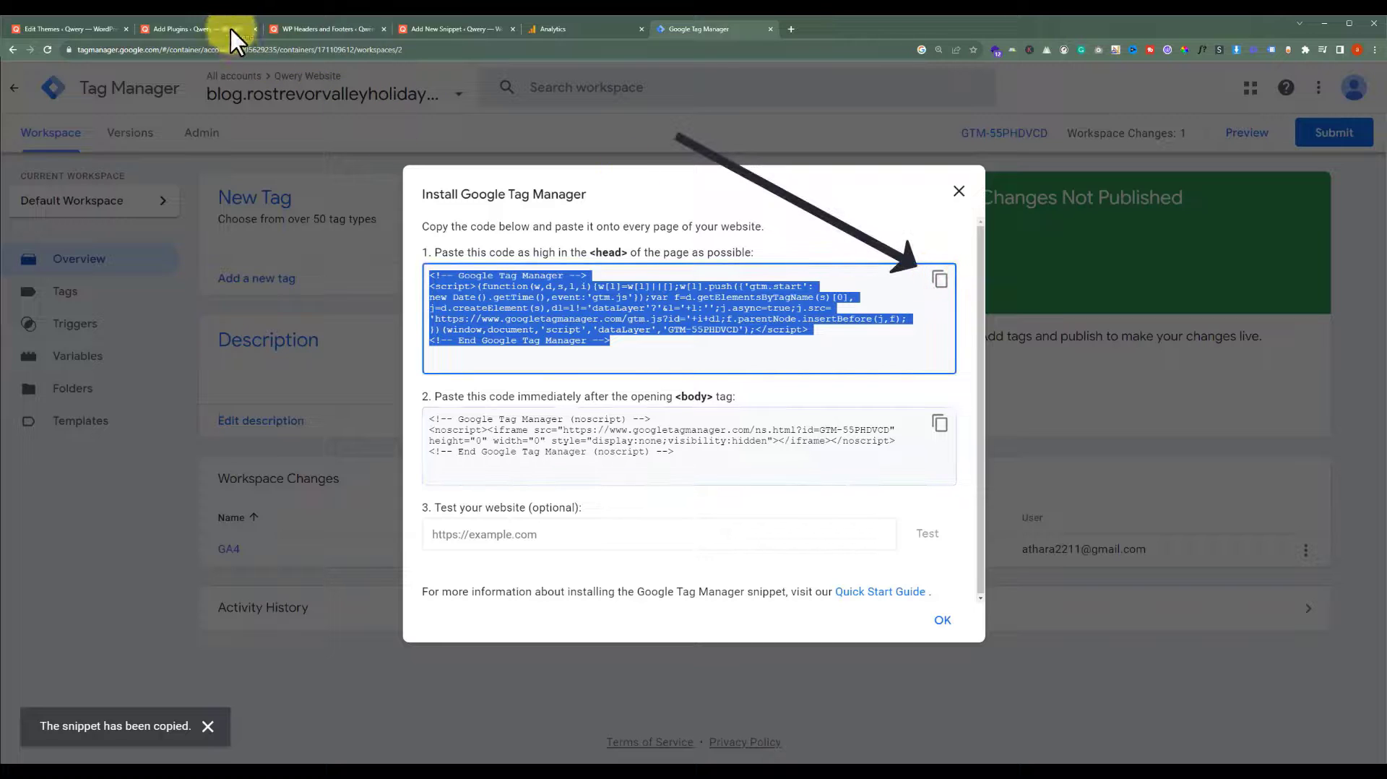
pyautogui.click(305, 26)
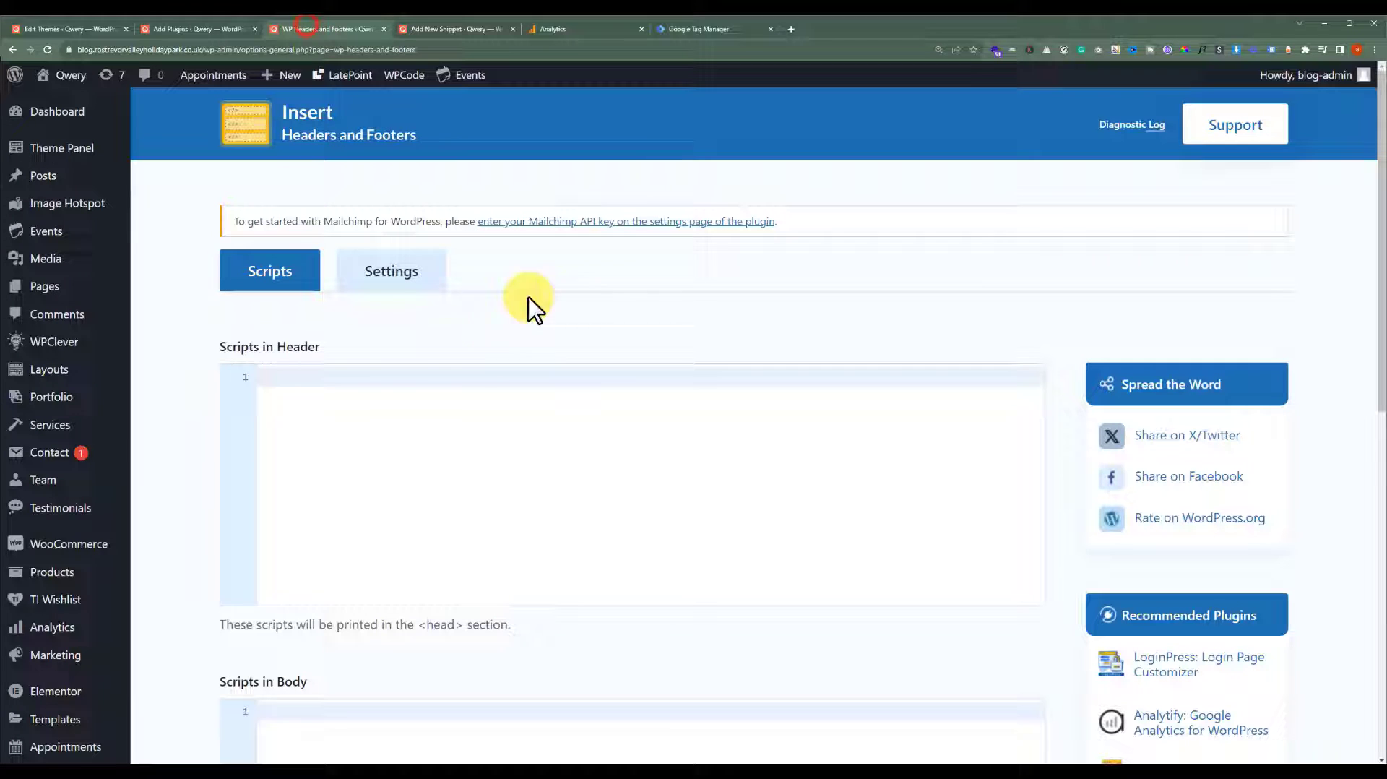
pyautogui.rightClick(403, 383)
pyautogui.click(455, 468)
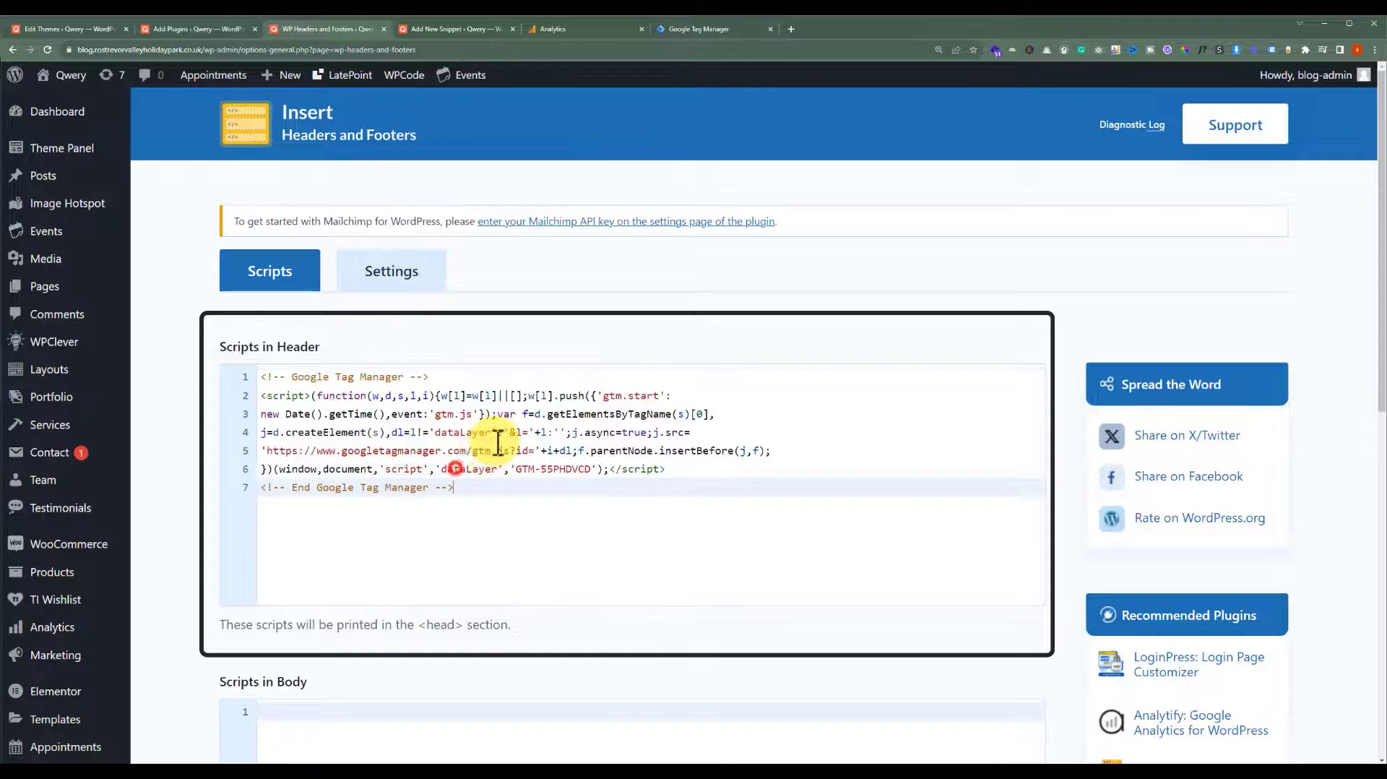
# Copy the body noscript snippet from Google Tag Manager, paste it into Scripts in Body of WP Headers and Footers and save the changes.
pyautogui.click(706, 30)
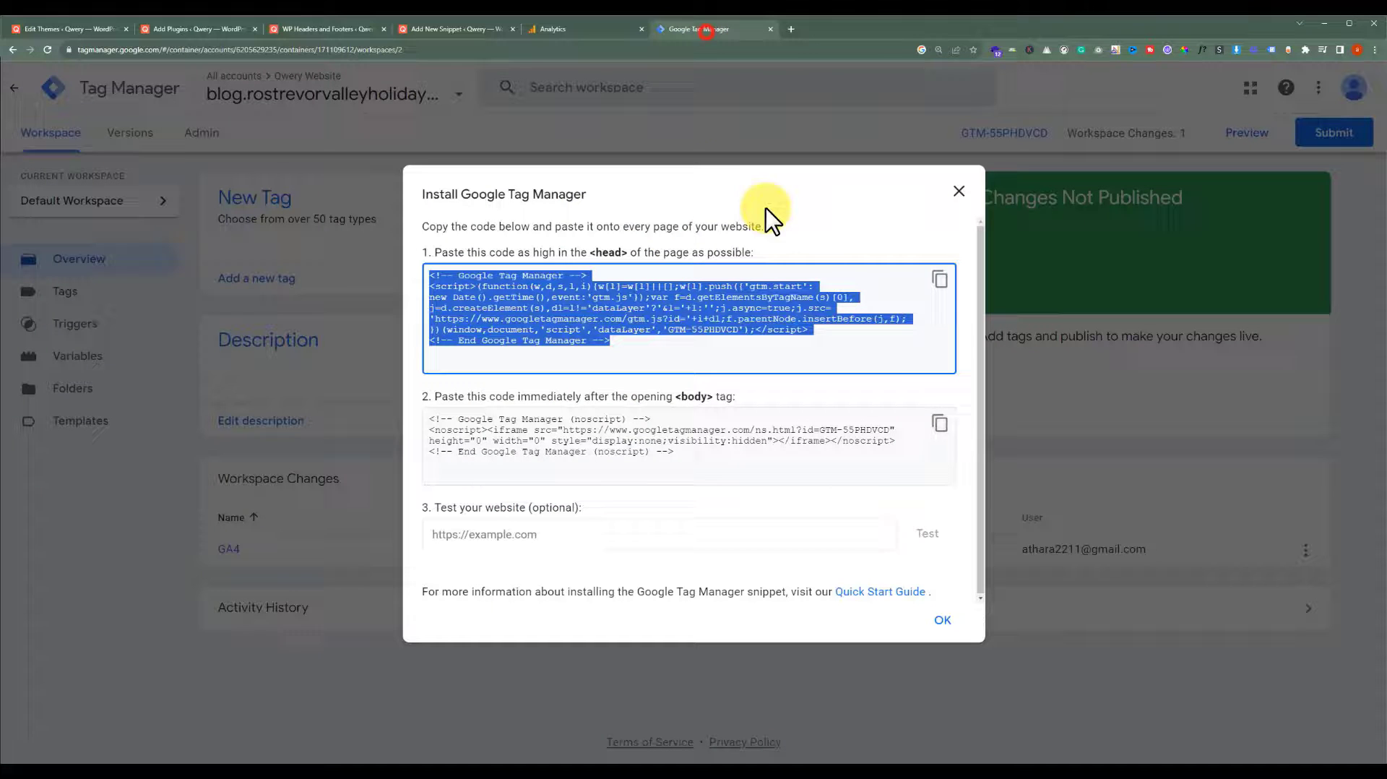
pyautogui.click(938, 424)
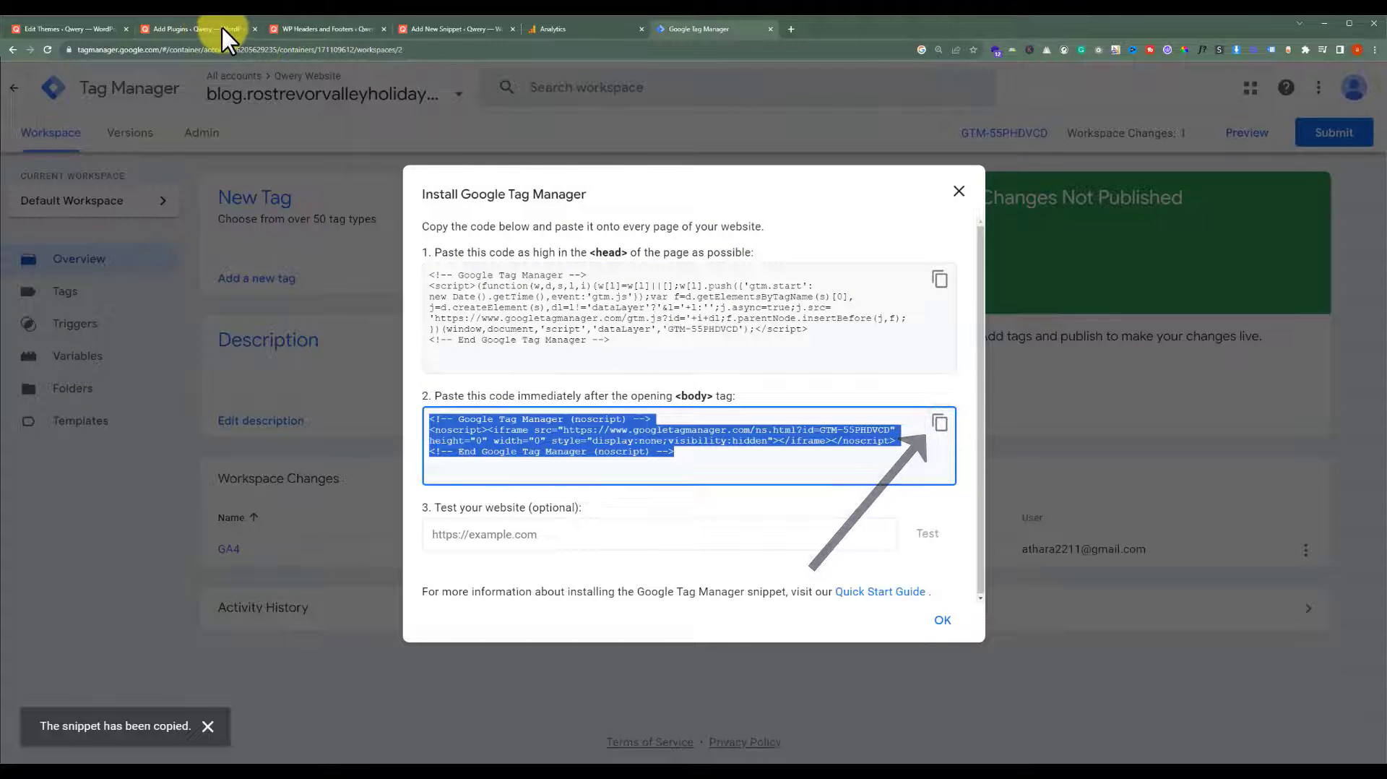
pyautogui.click(289, 29)
pyautogui.scroll(-5, 418, 498)
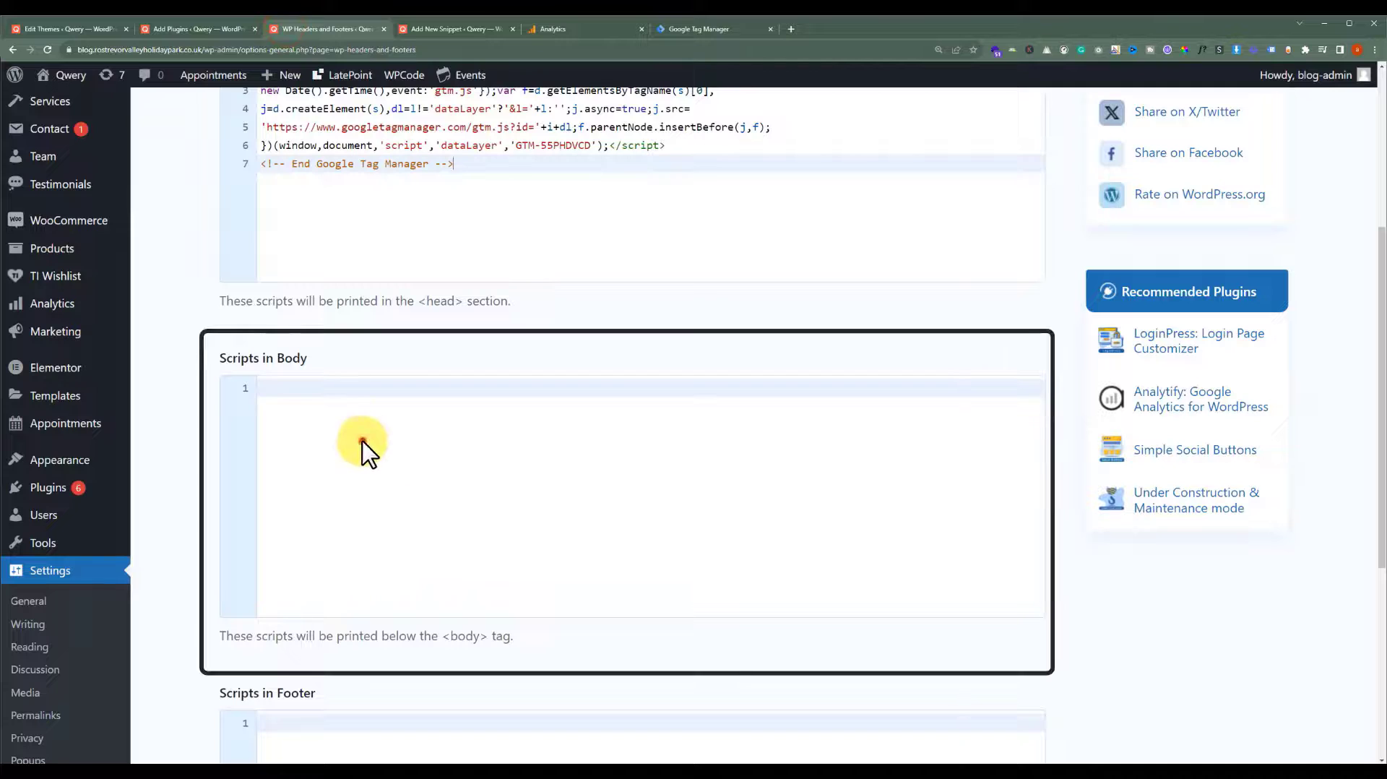
pyautogui.click(363, 440)
pyautogui.rightClick(362, 391)
pyautogui.click(417, 485)
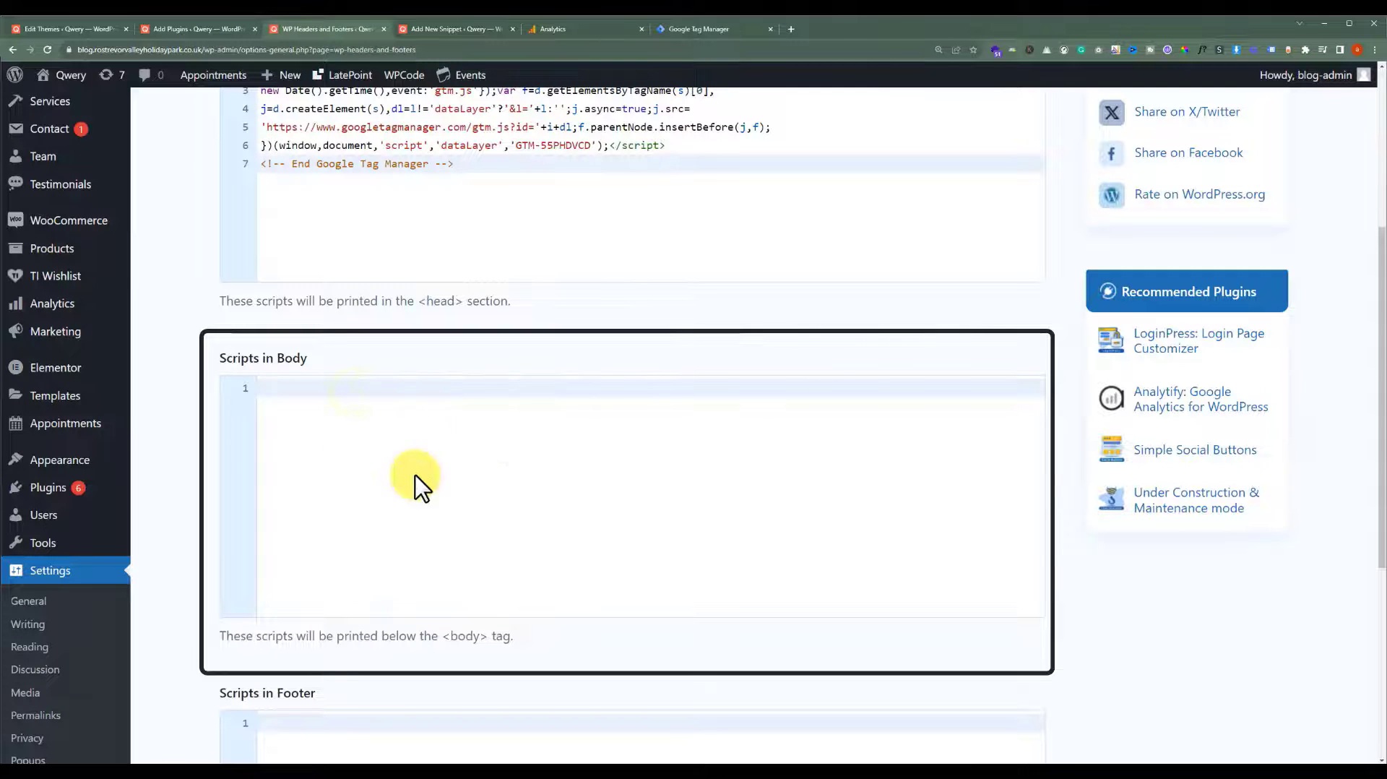
pyautogui.scroll(-5, 505, 462)
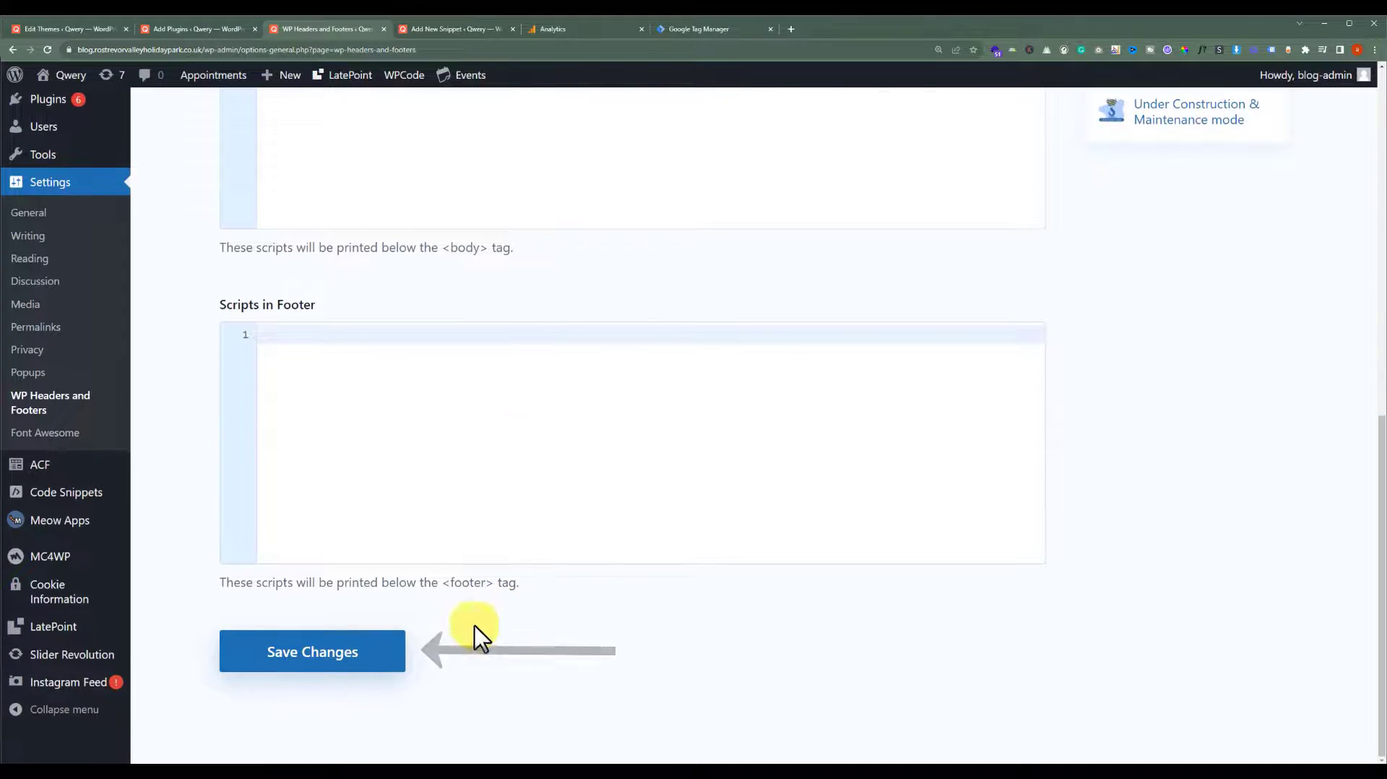
pyautogui.click(358, 652)
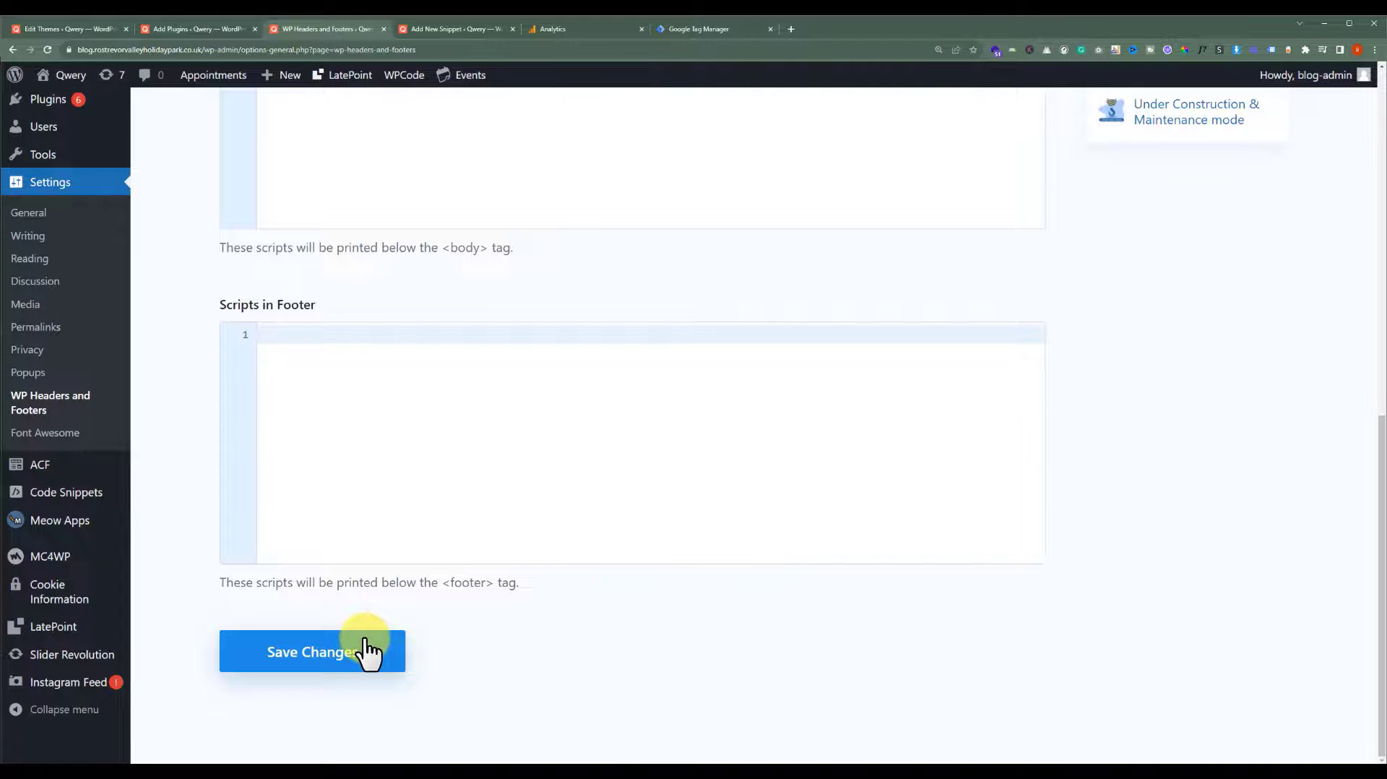
pyautogui.click(708, 32)
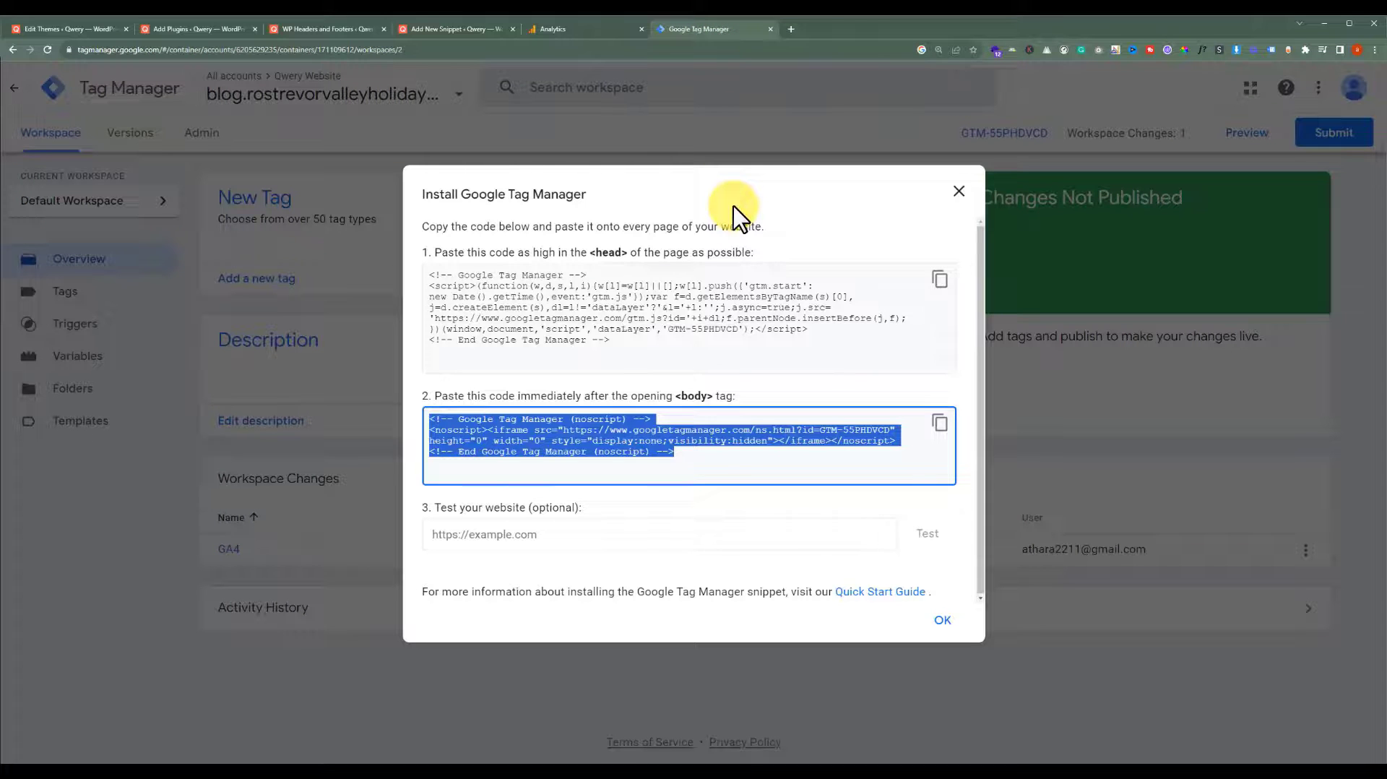
pyautogui.click(948, 620)
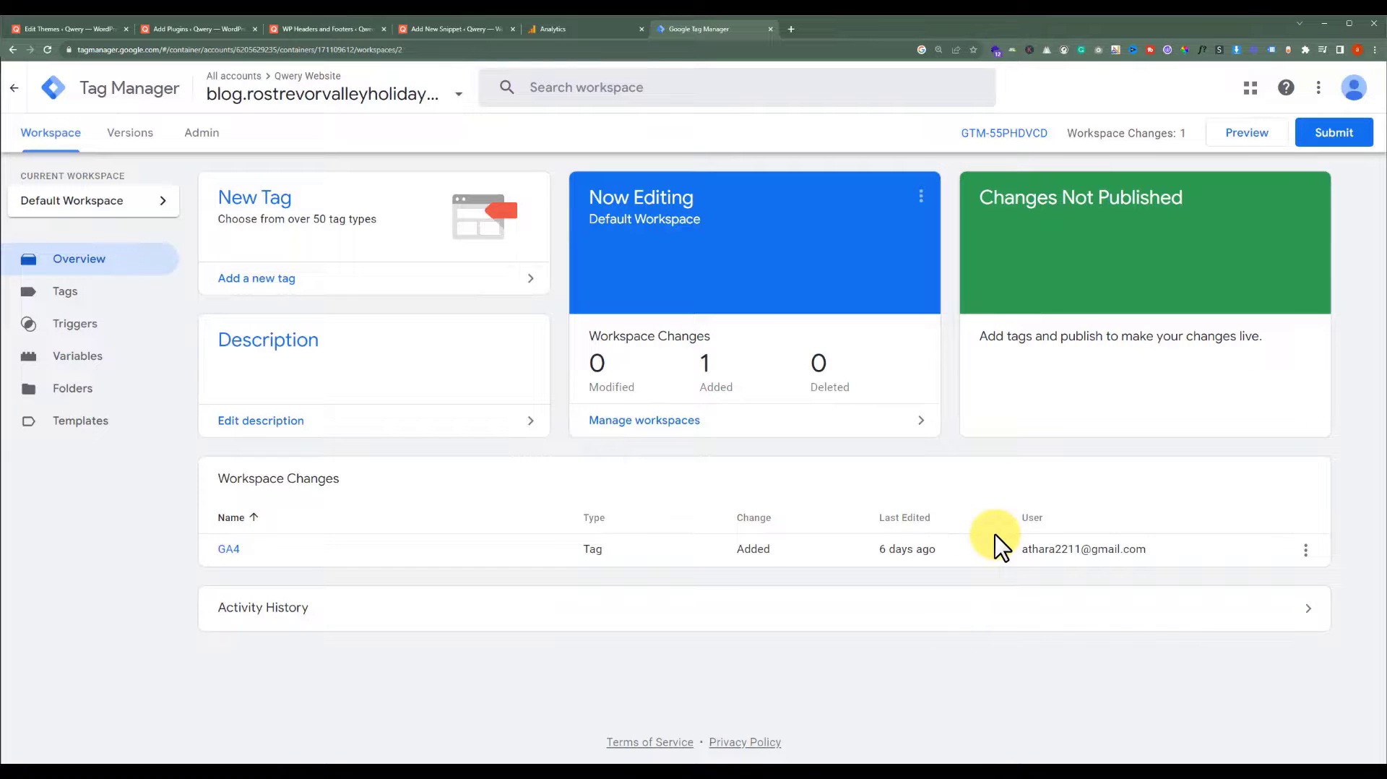
pyautogui.click(1247, 135)
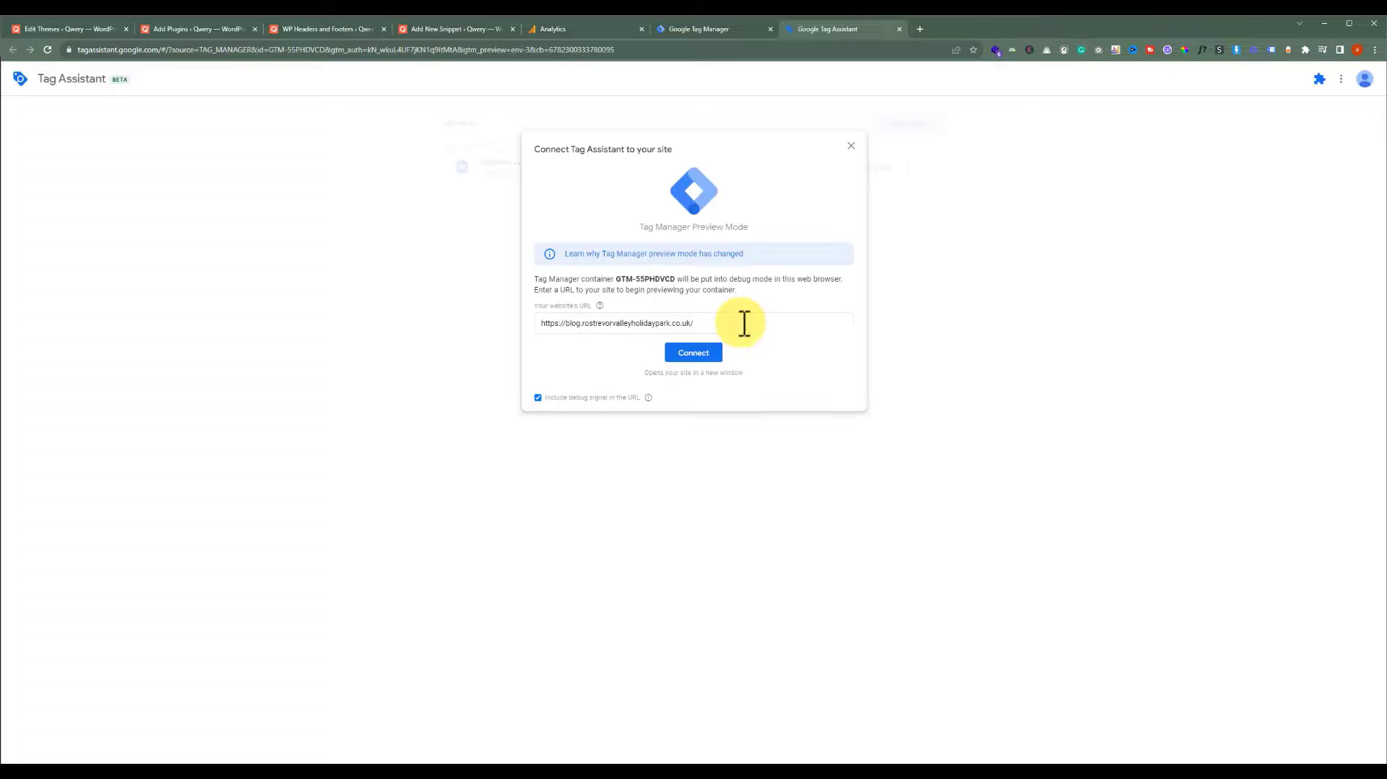
pyautogui.moveTo(740, 322); pyautogui.dragTo(541, 323)
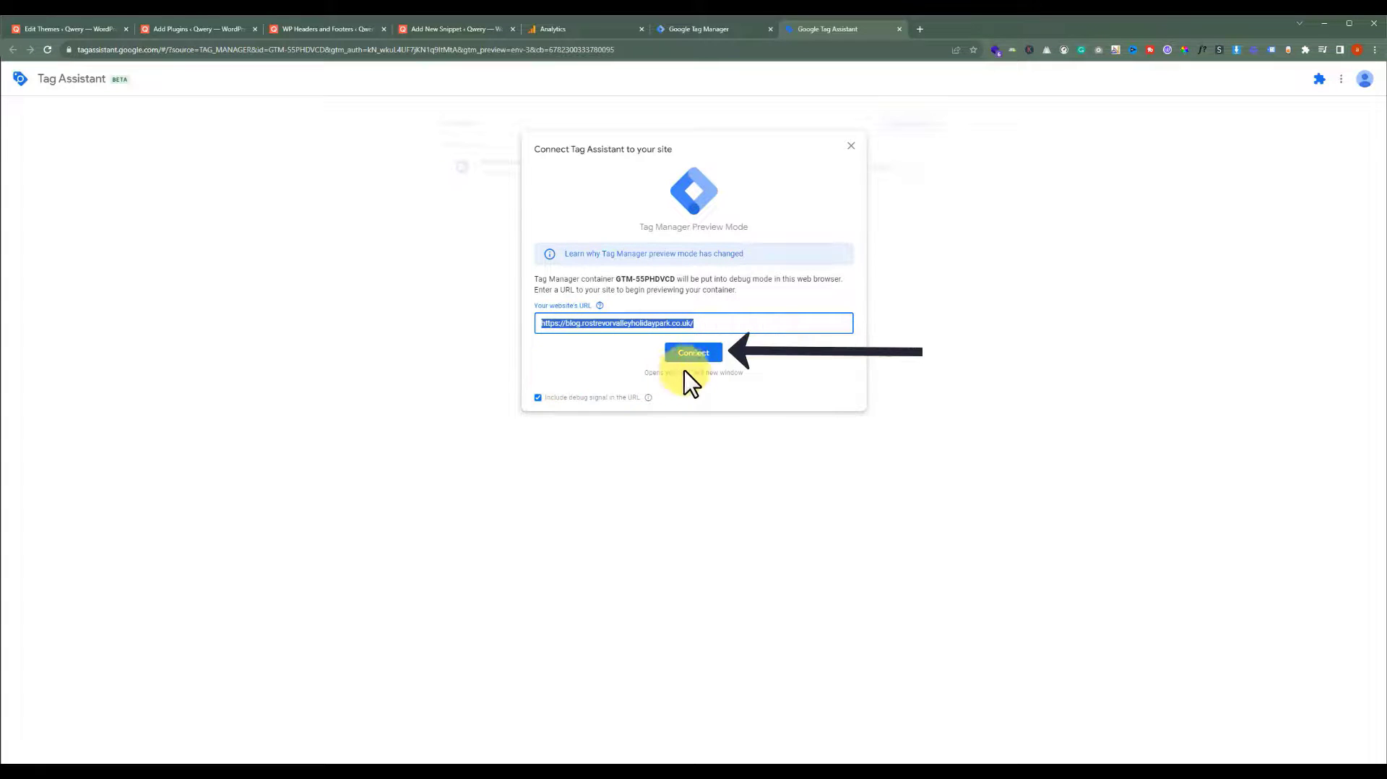
pyautogui.click(698, 352)
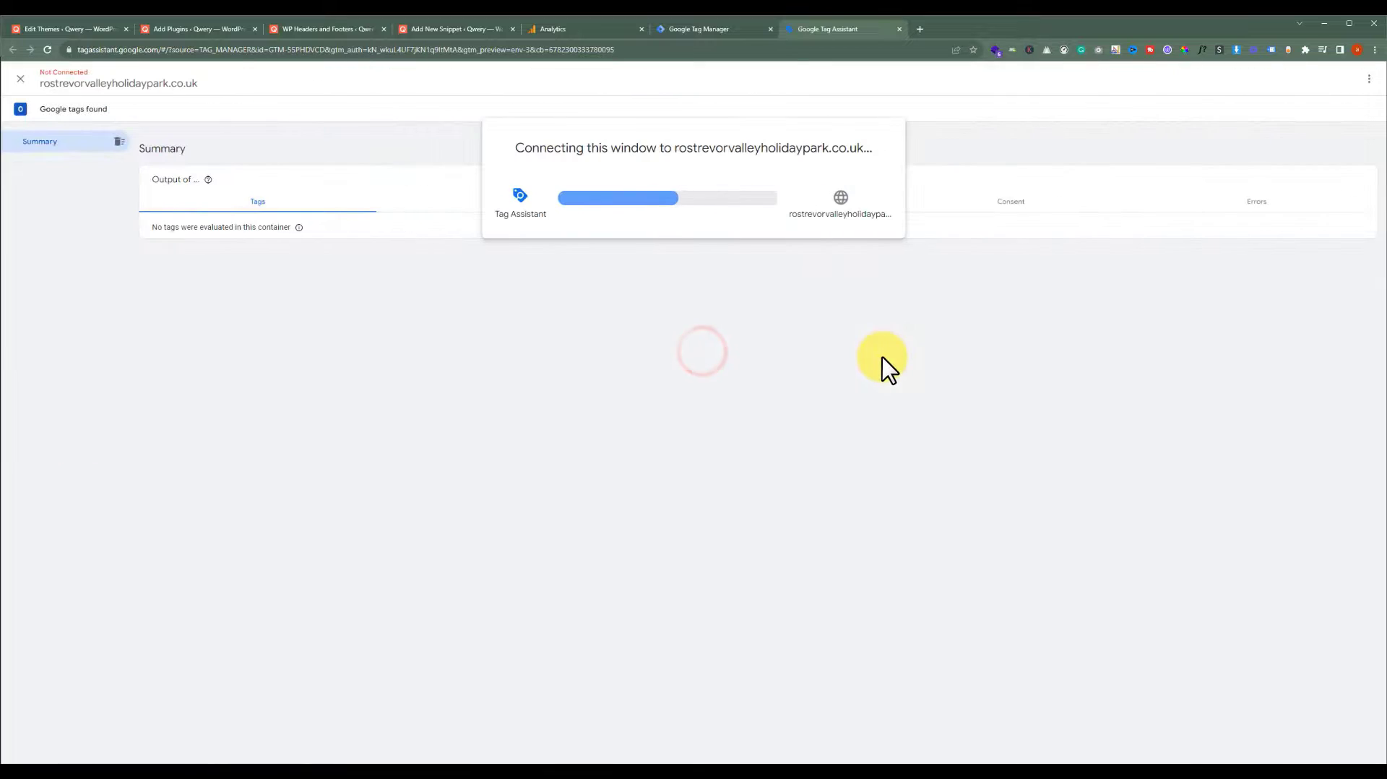